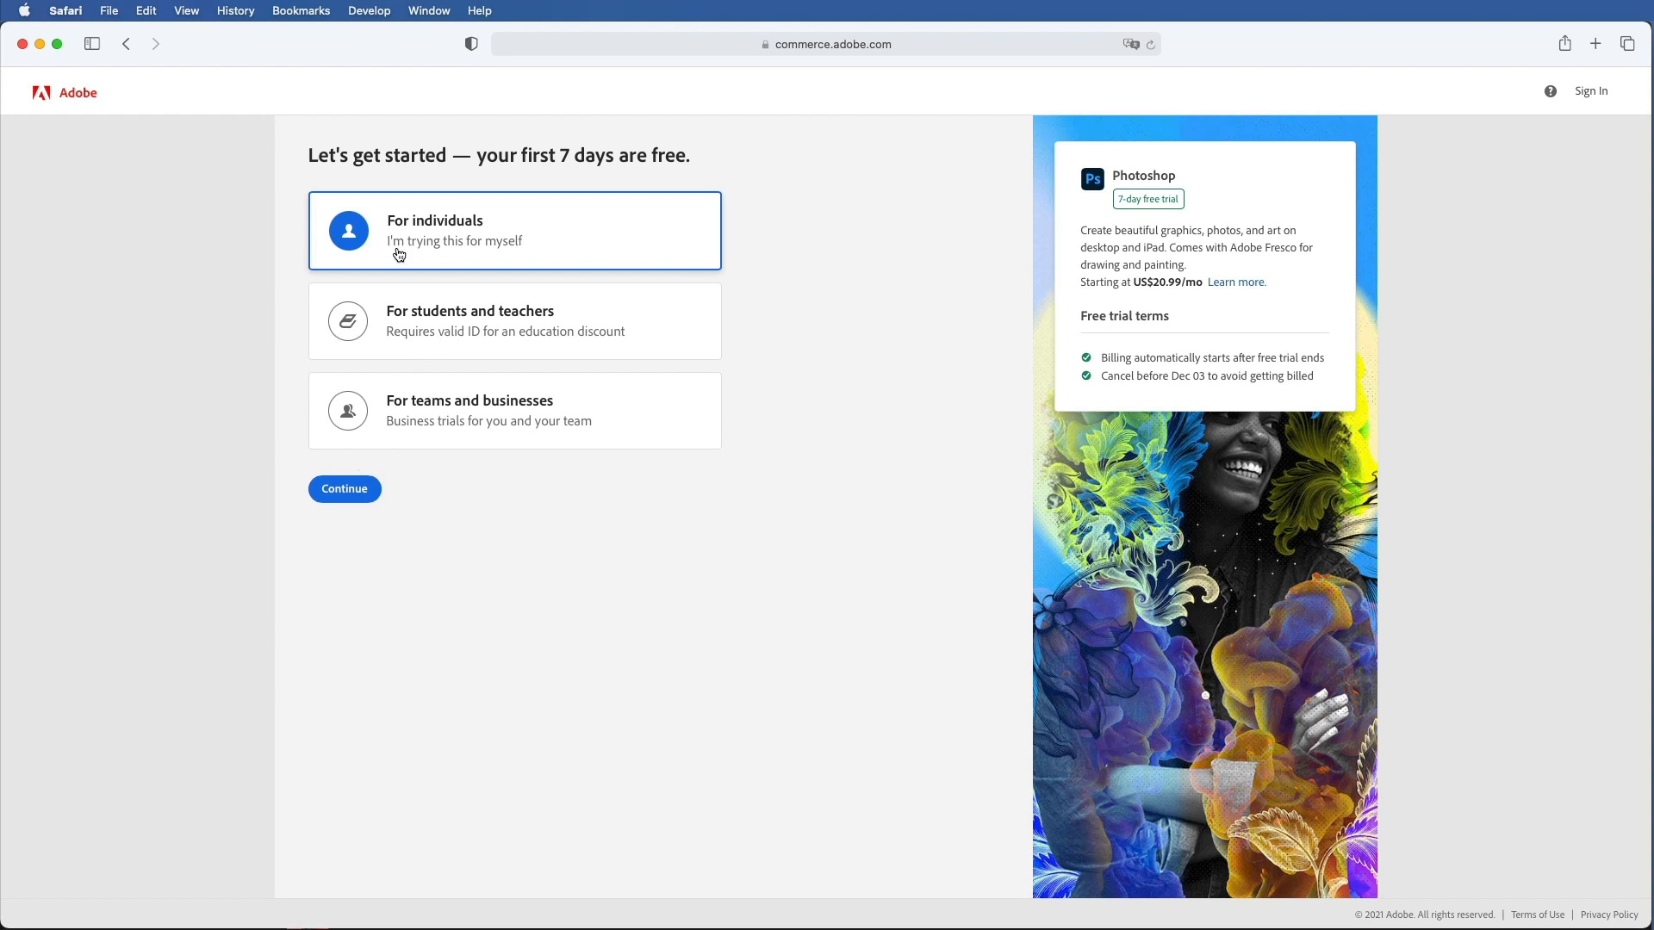
# Continue the 7-day free trial sign-up as an individual with the Photoshop plan.
pyautogui.click(351, 486)
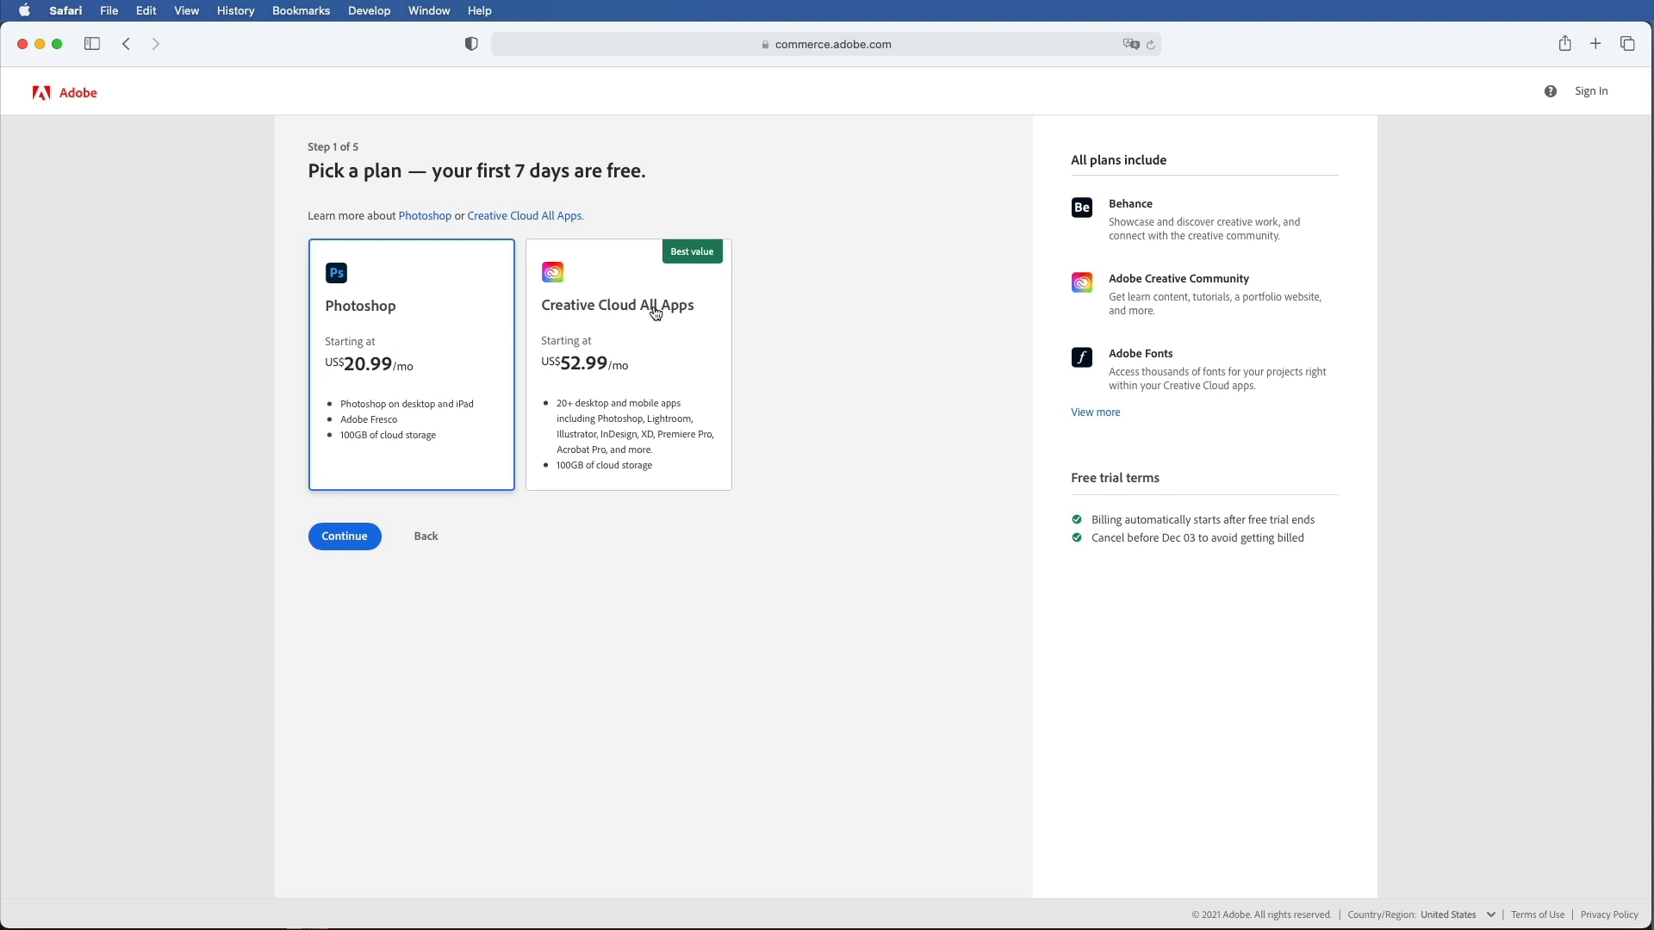
pyautogui.click(346, 546)
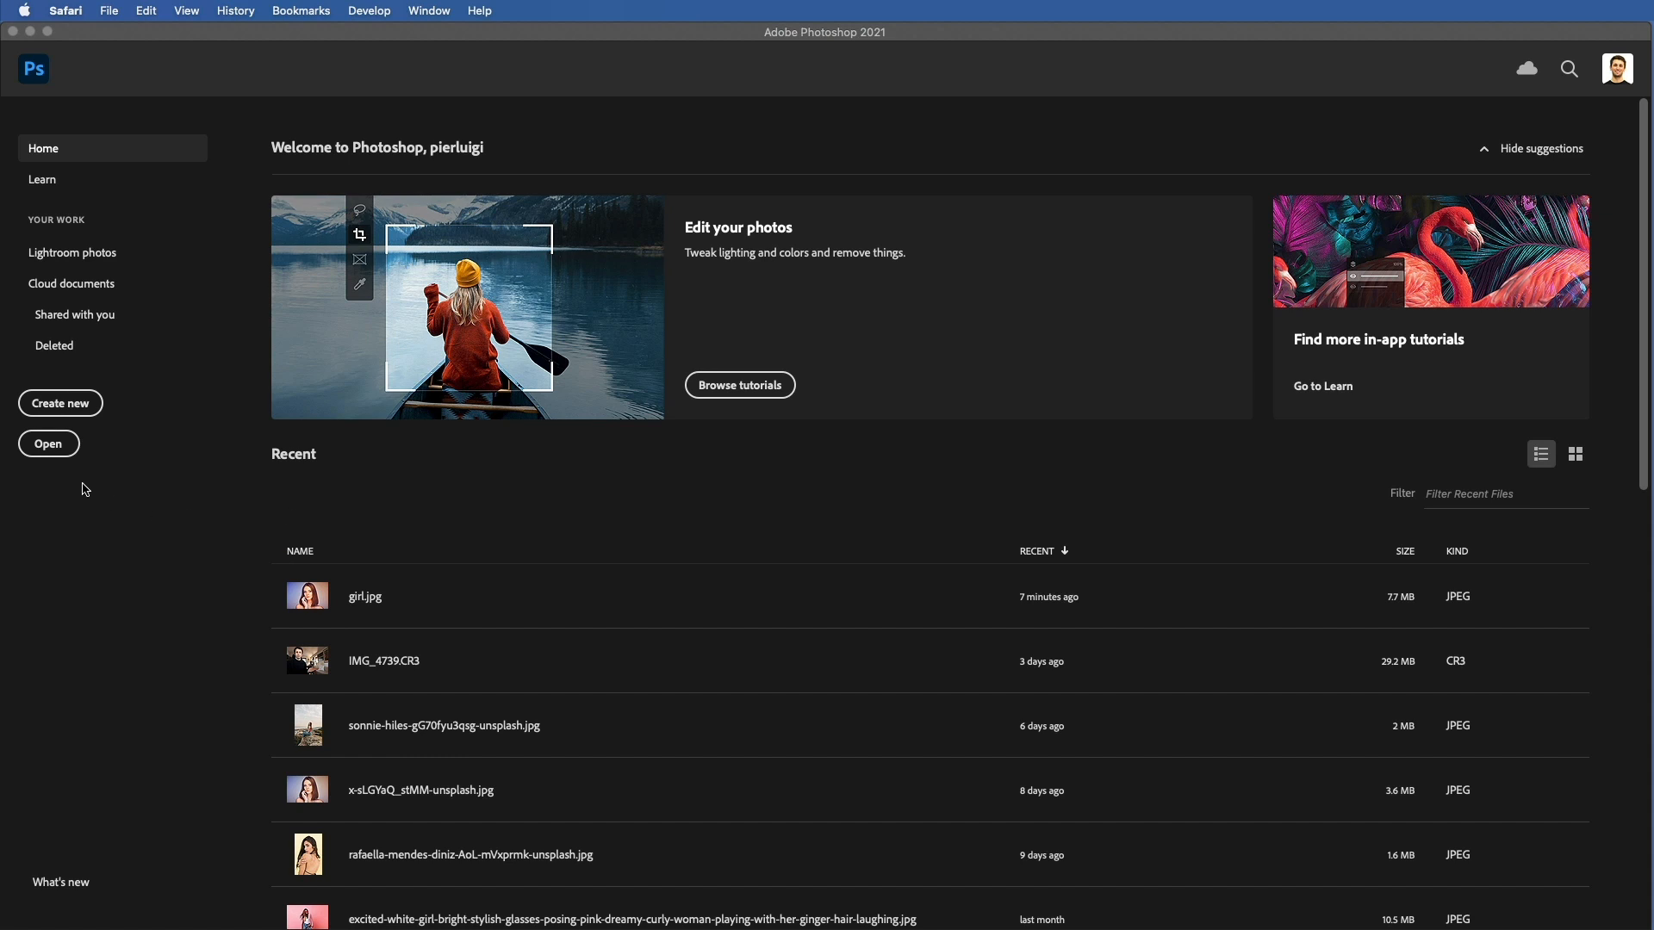
# Switch to Photoshop and open girl.jpg from the Desktop folder.
pyautogui.click(48, 449)
pyautogui.click(48, 446)
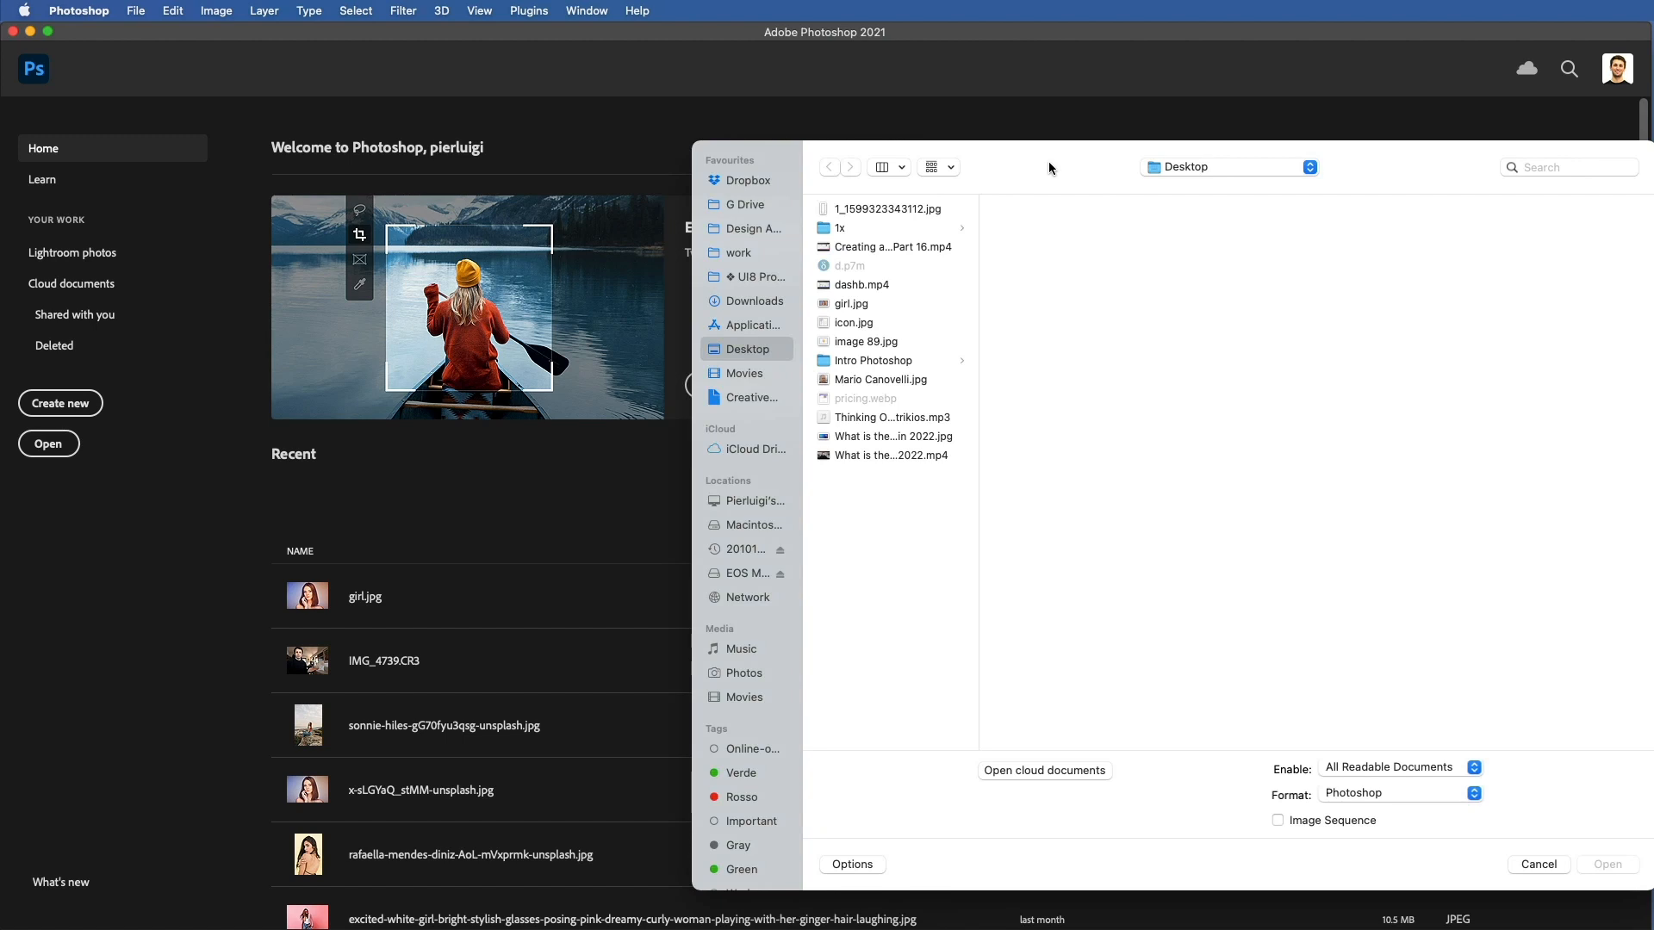
pyautogui.click(849, 307)
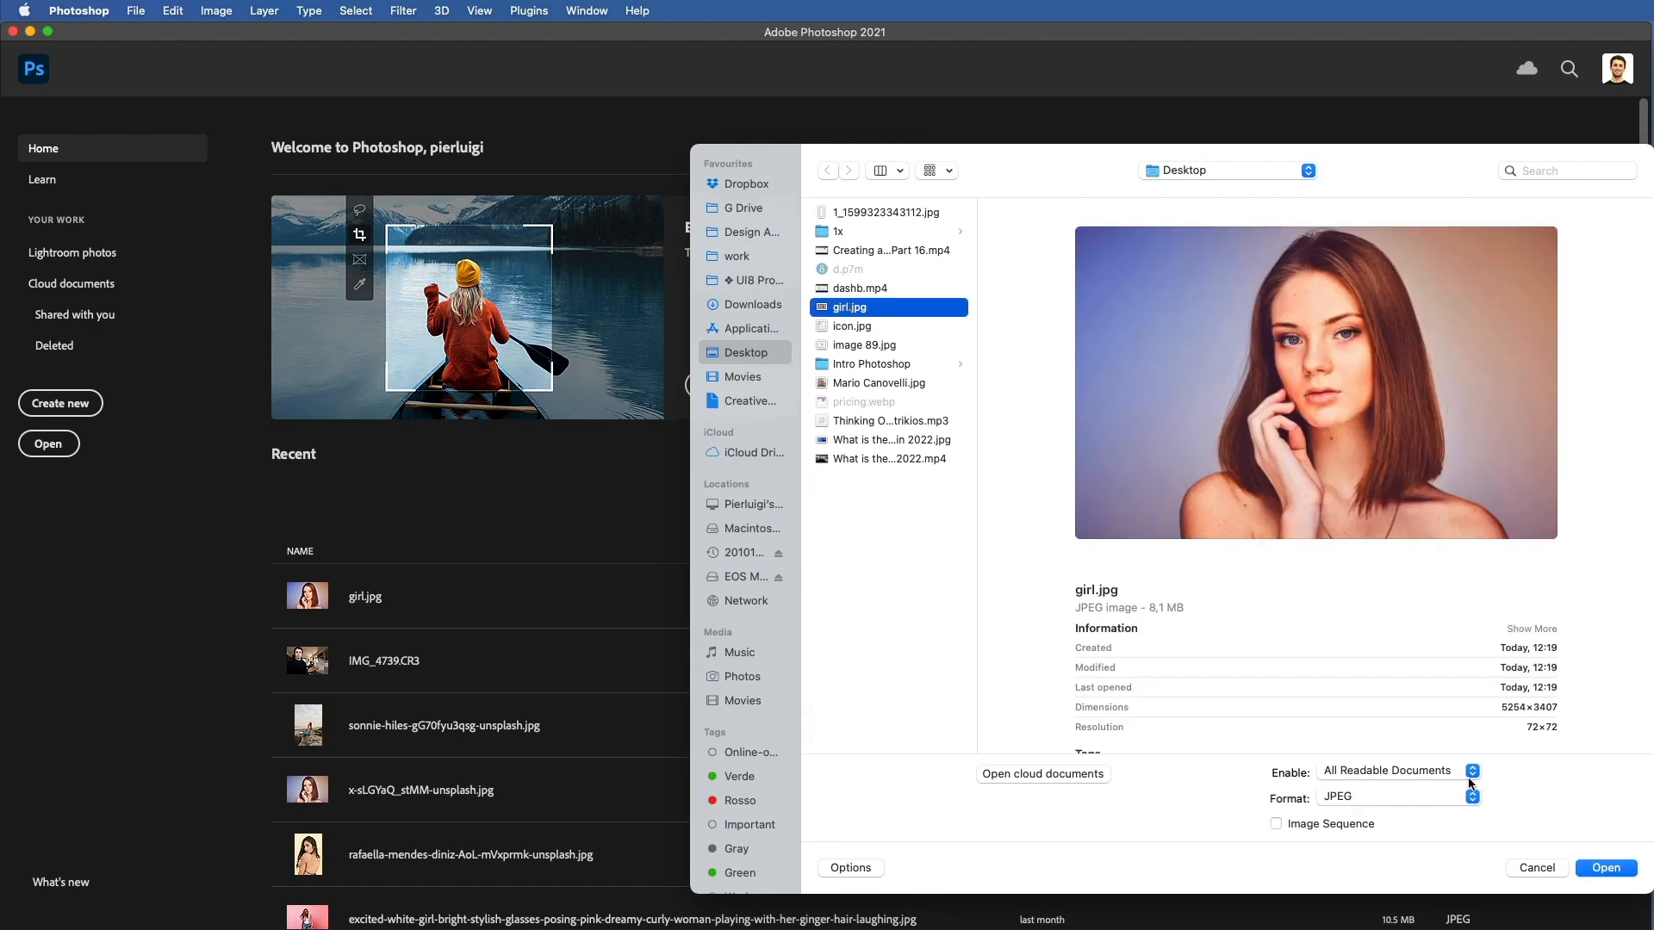
pyautogui.click(1606, 867)
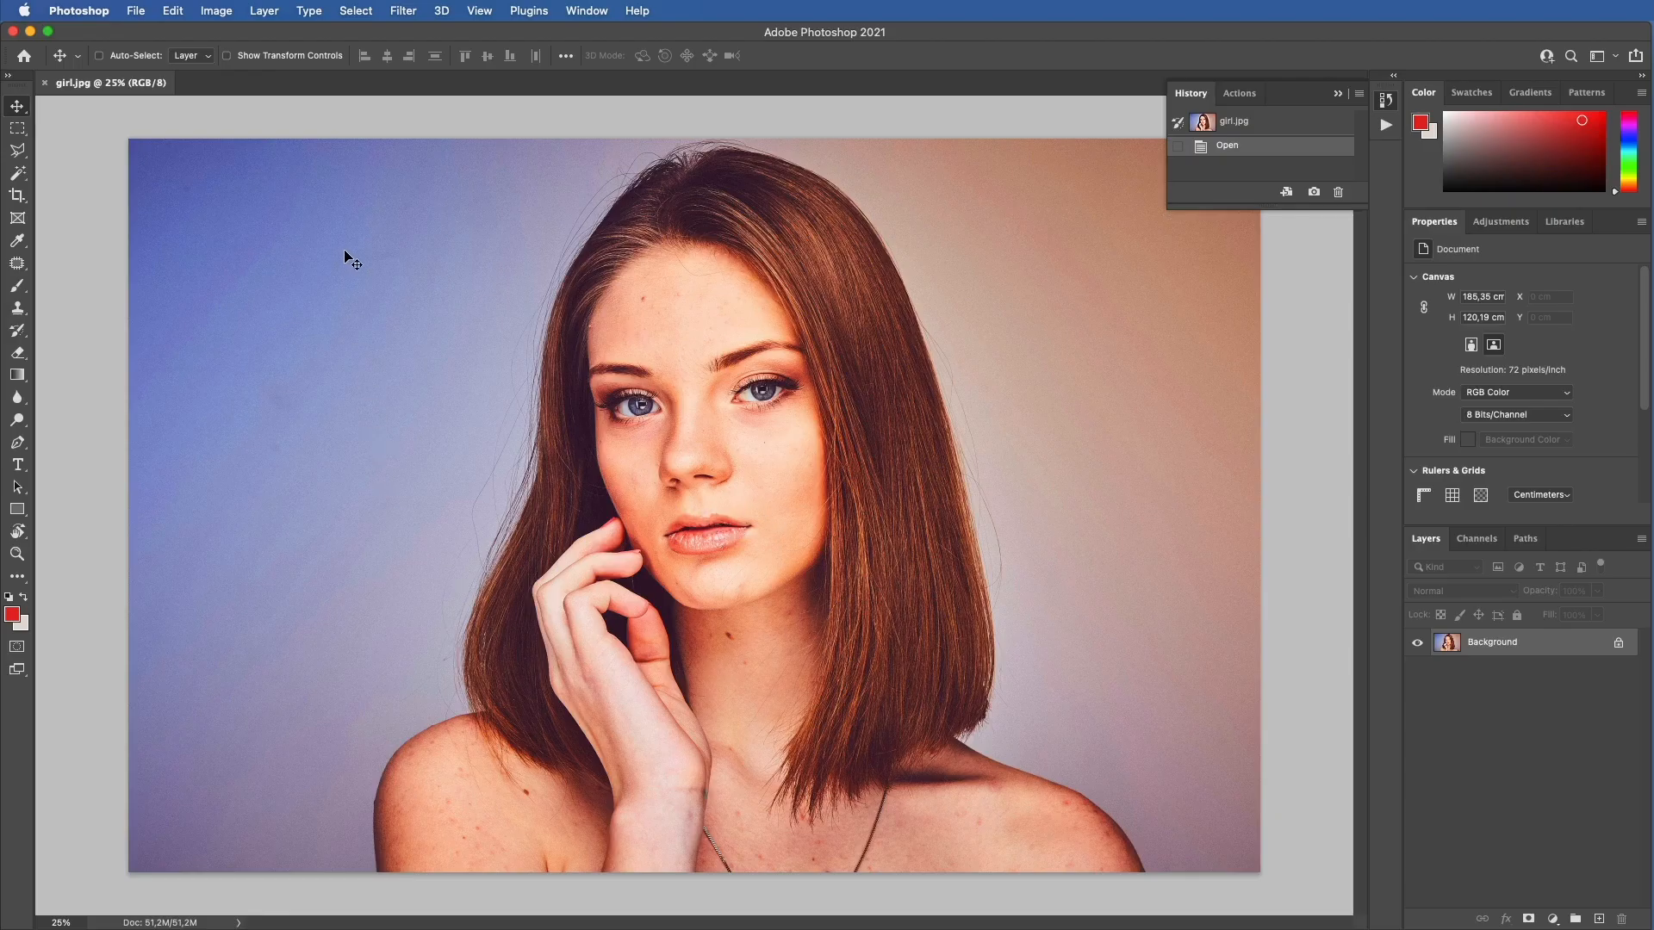
# Minimise Photoshop and open girl.jpg from the desktop with Adobe Photoshop 2021, choosing it from the Applications folder.
pyautogui.click(30, 32)
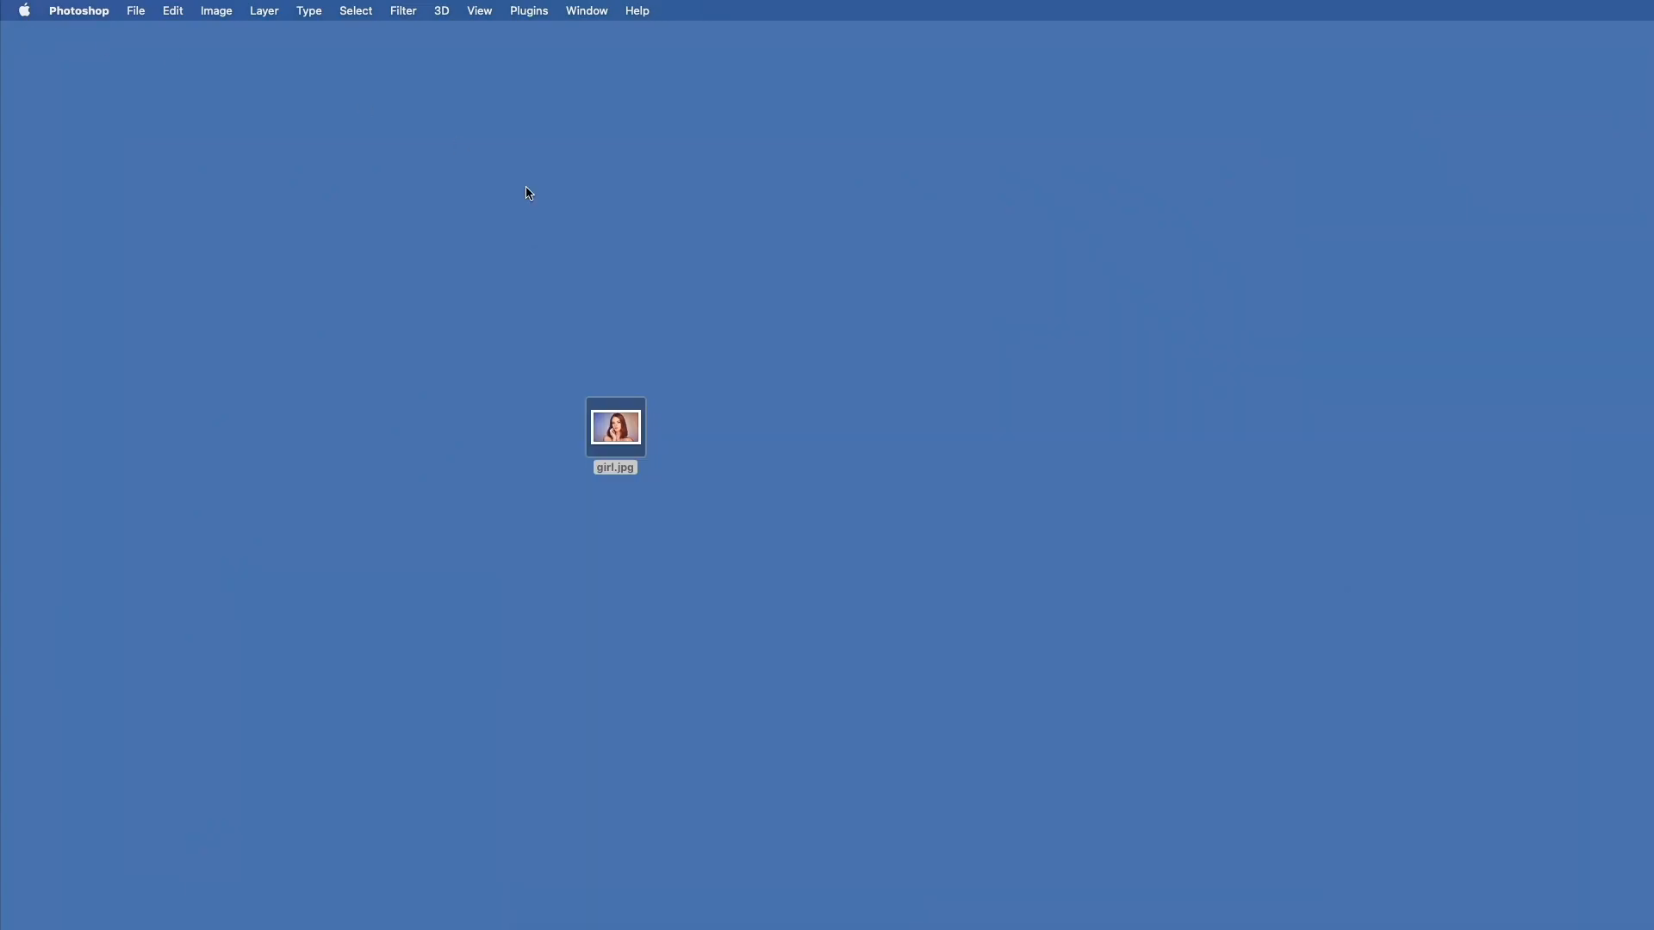
pyautogui.rightClick(622, 431)
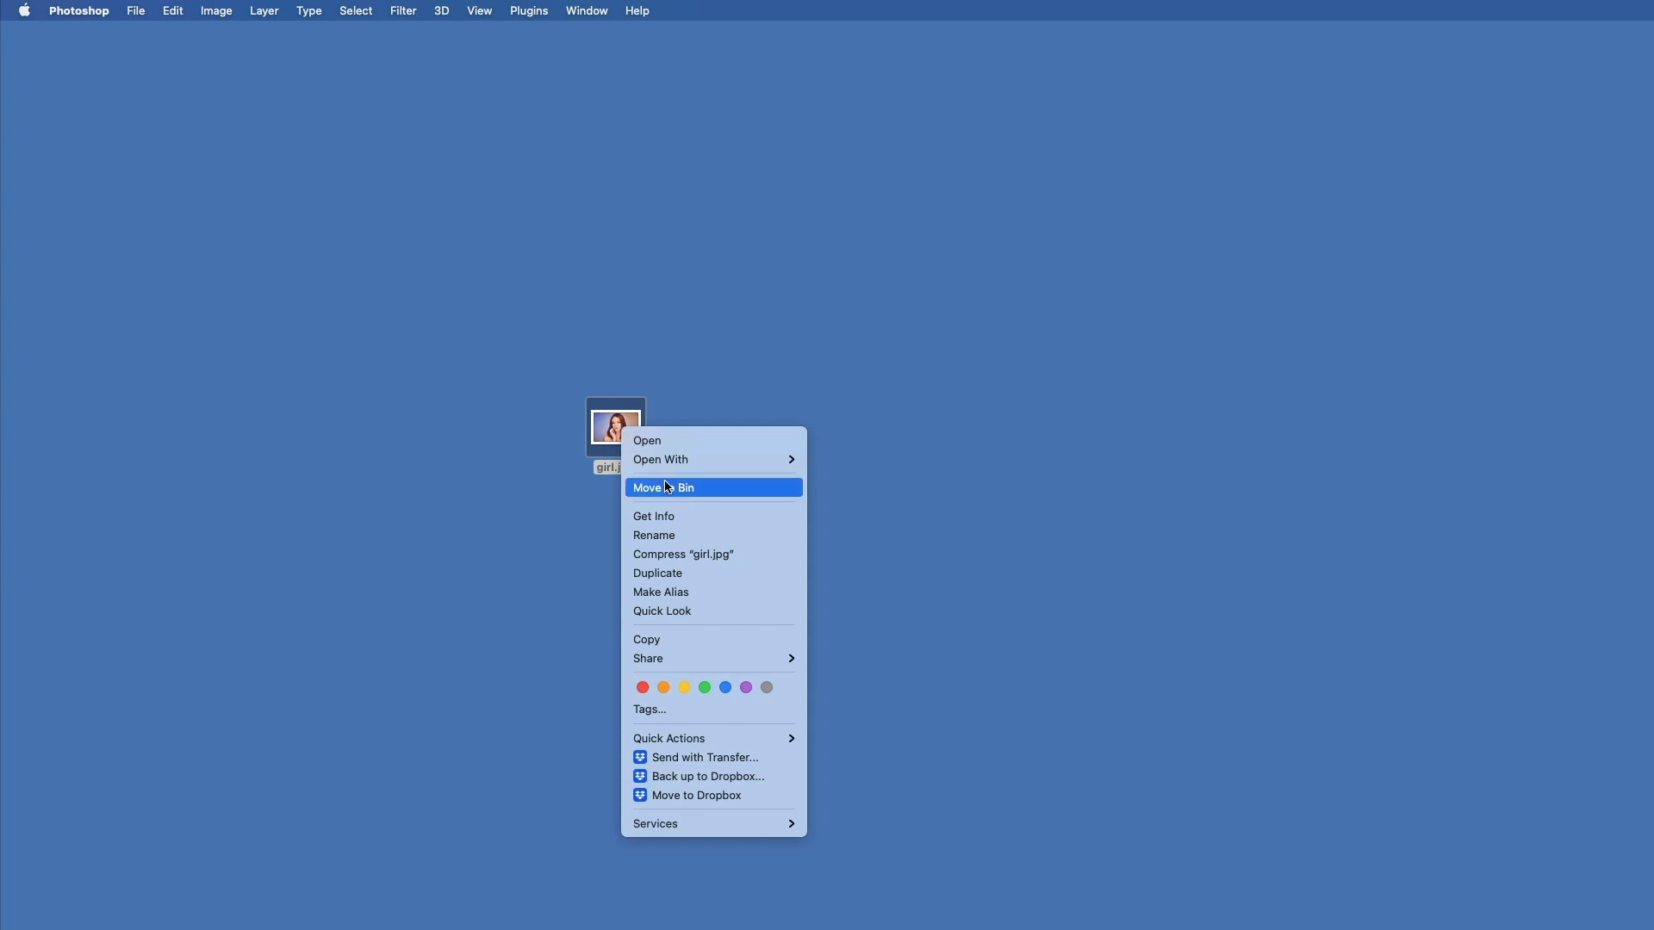
pyautogui.moveTo(682, 460)
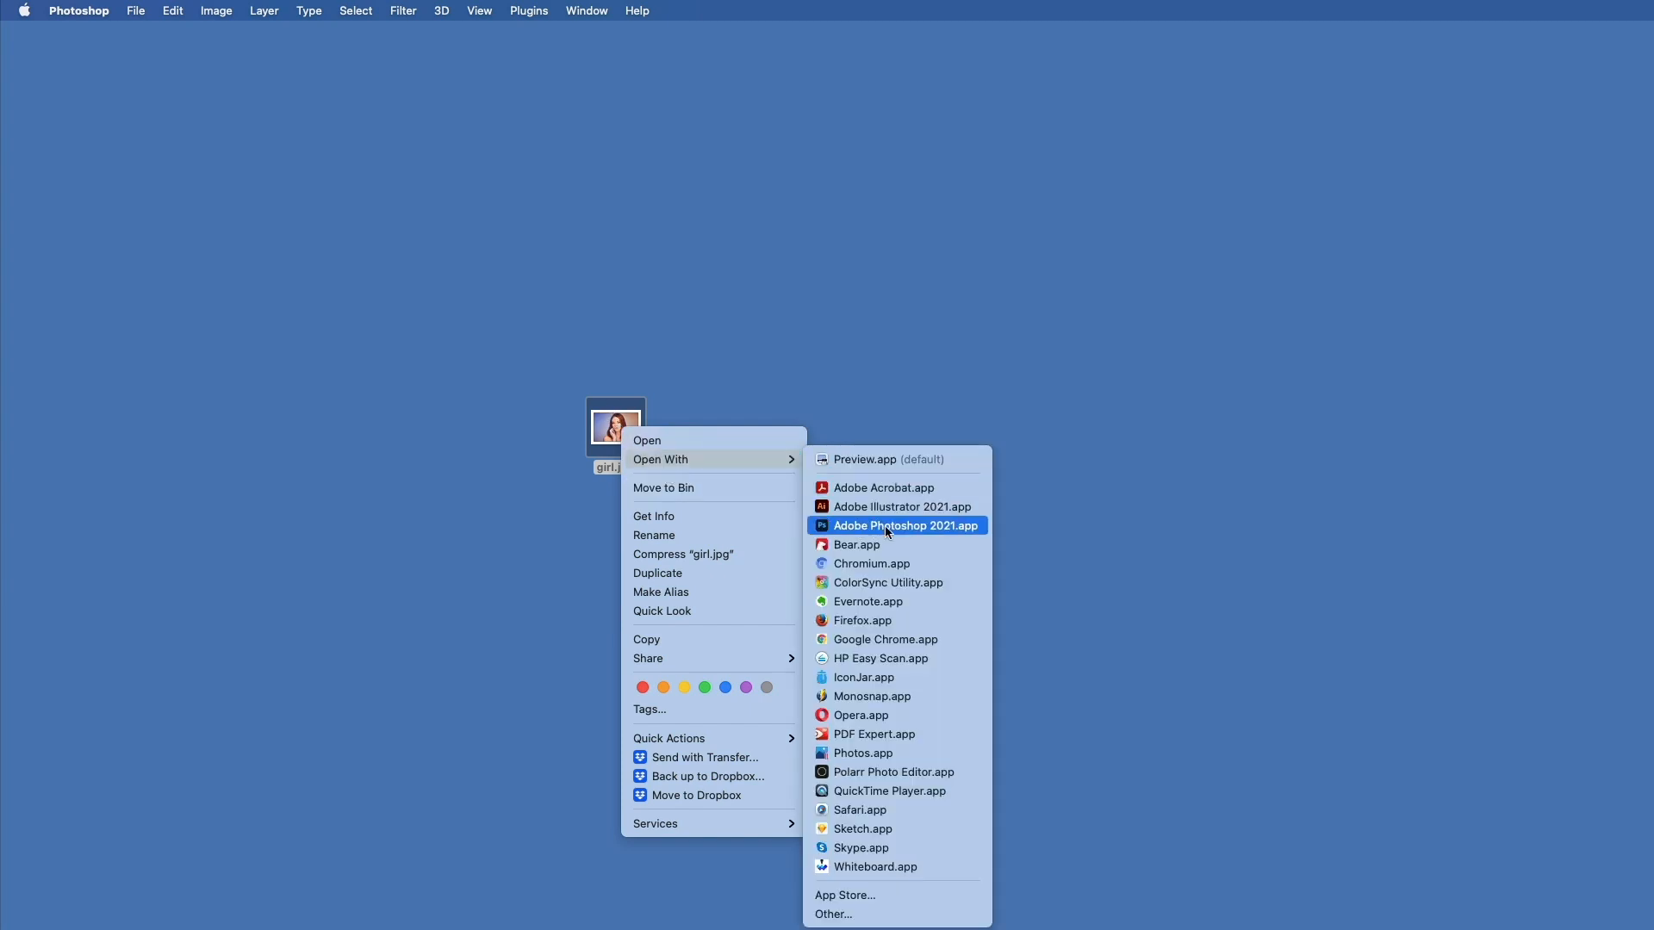
pyautogui.click(872, 916)
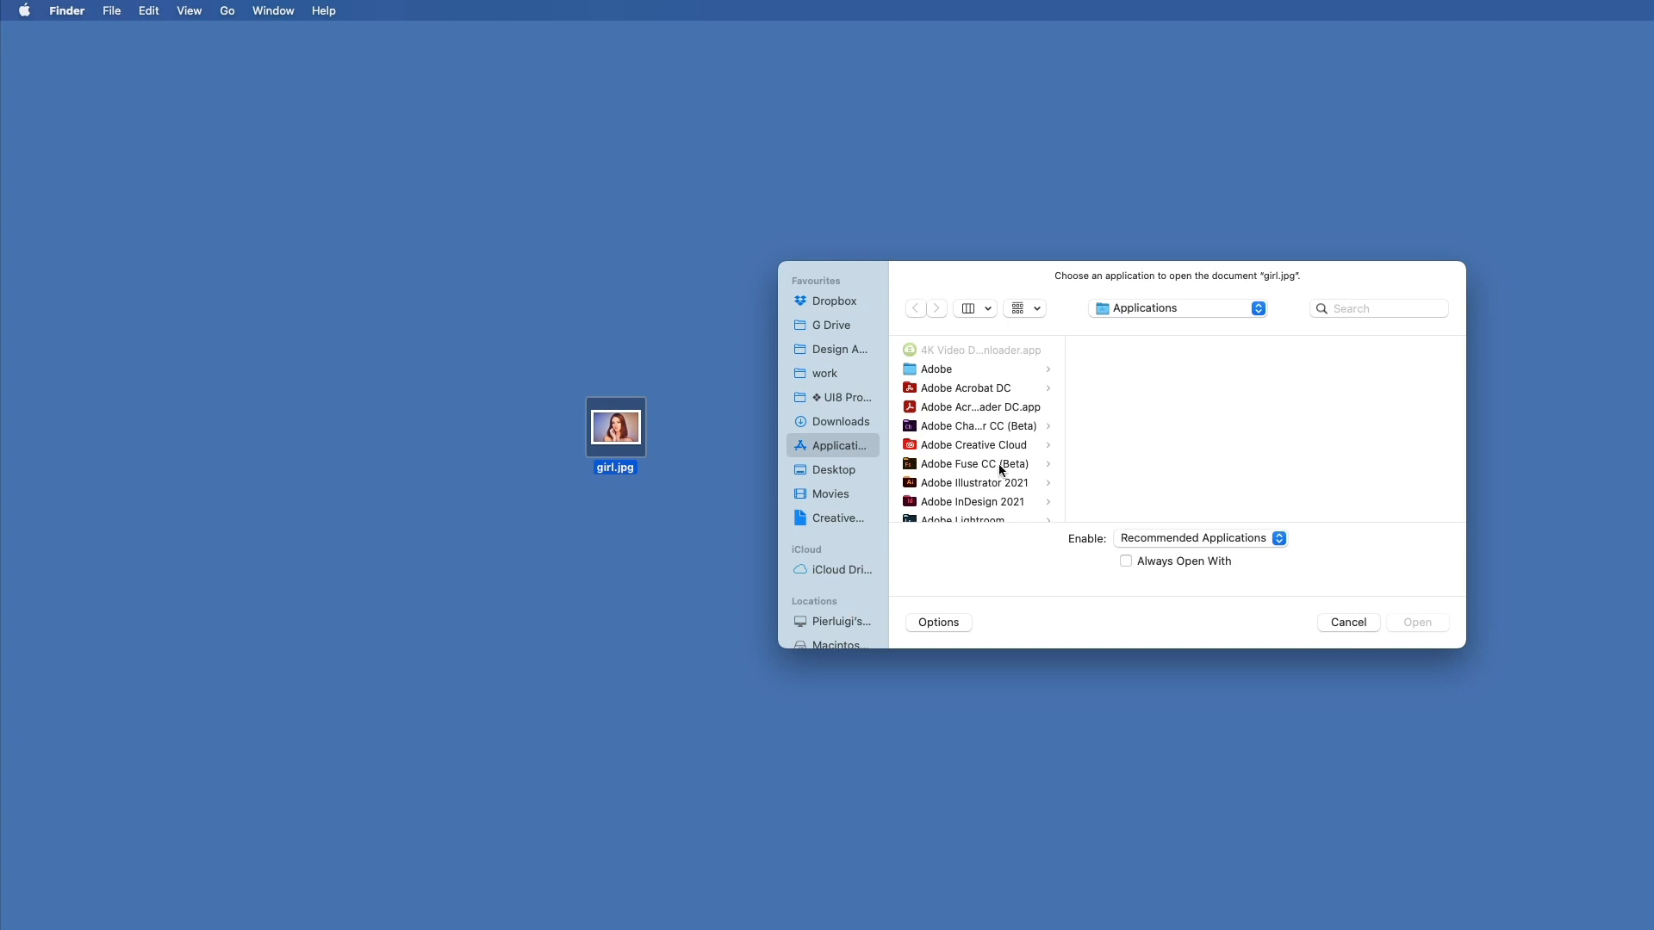
pyautogui.scroll(-3, 1001, 469)
pyautogui.click(976, 454)
pyautogui.click(1149, 350)
pyautogui.click(1413, 624)
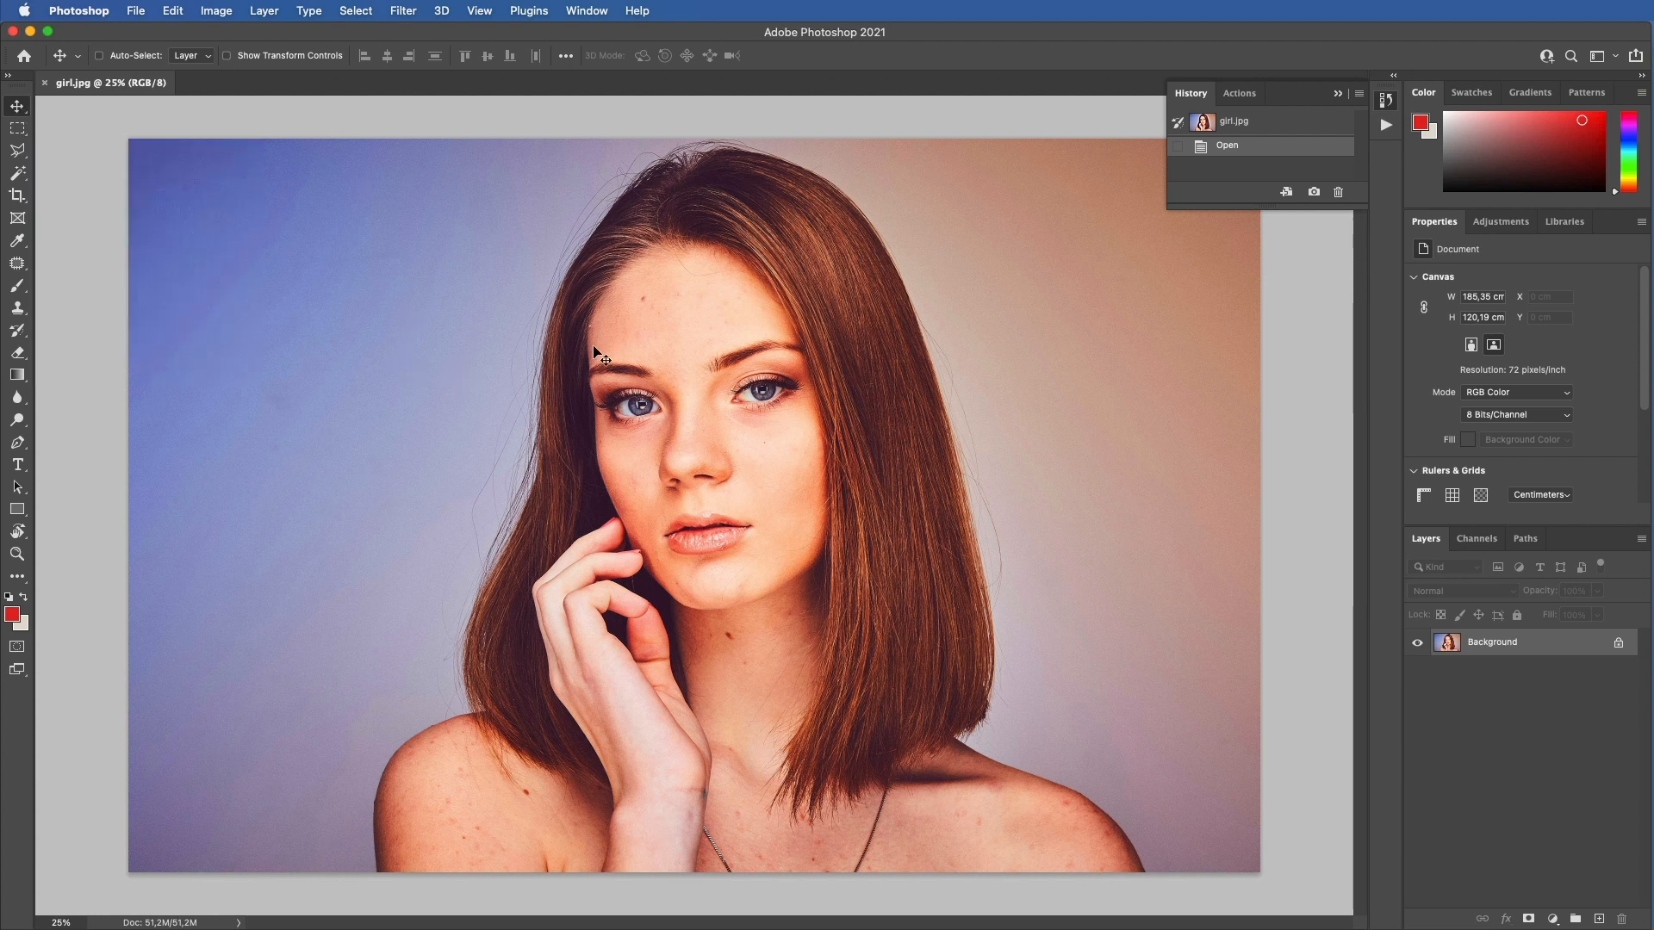
# Convert the Background layer to a normal layer and try moving the photo on the canvas.
pyautogui.moveTo(689, 326); pyautogui.dragTo(728, 340)
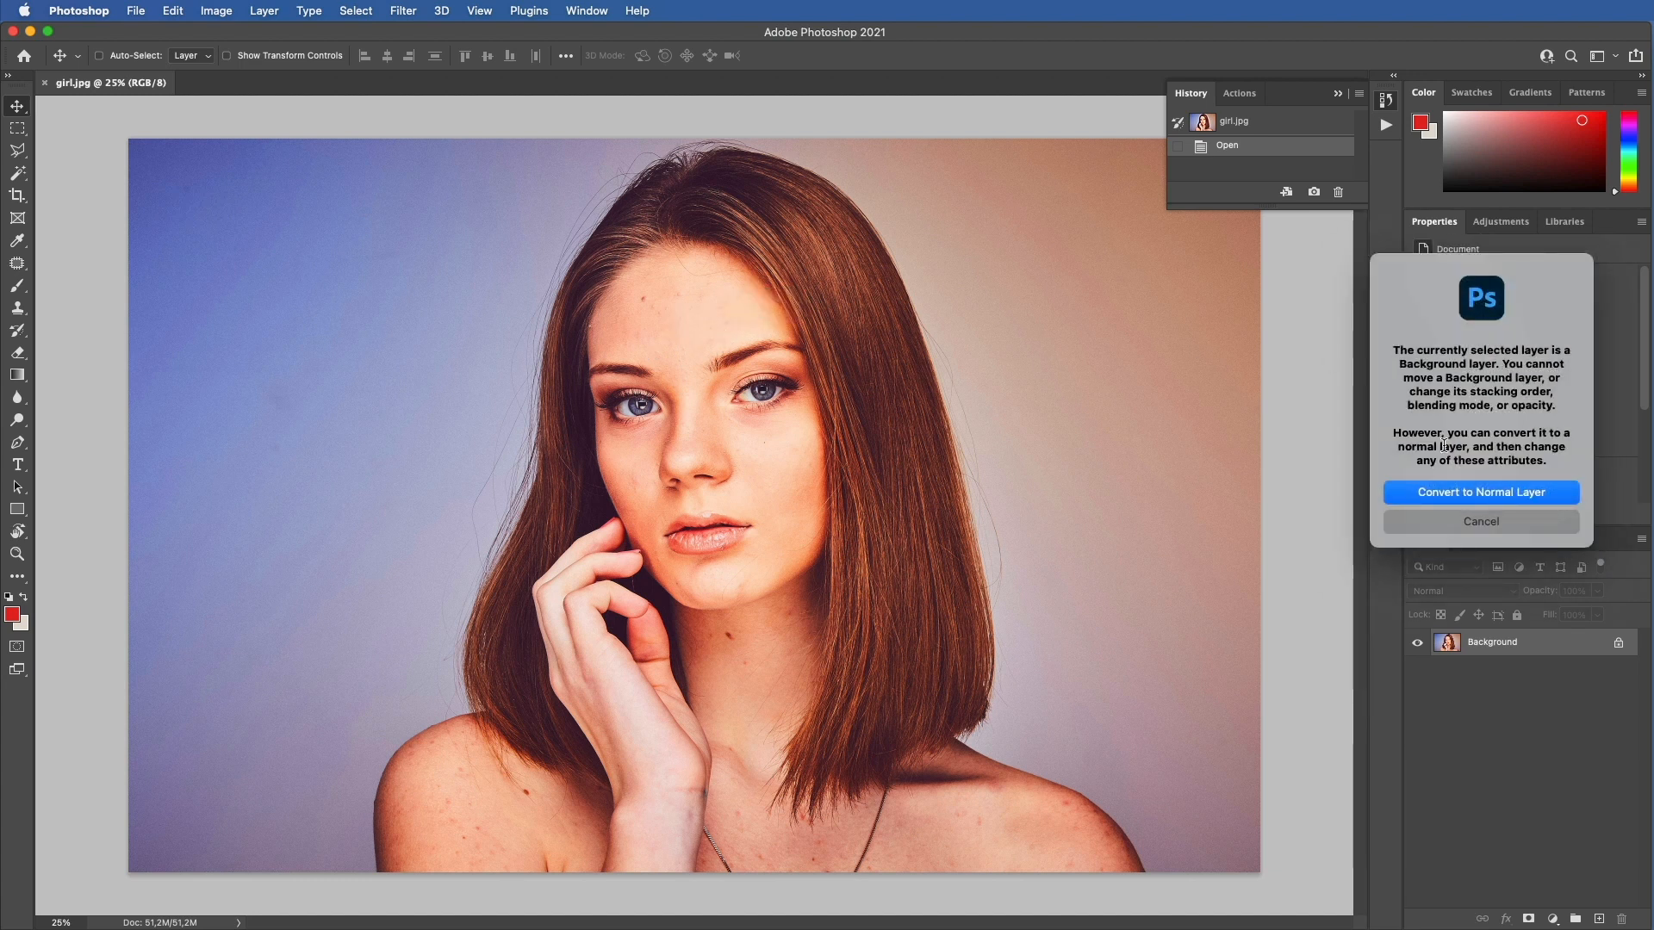
pyautogui.click(1449, 498)
pyautogui.moveTo(749, 329); pyautogui.dragTo(616, 353)
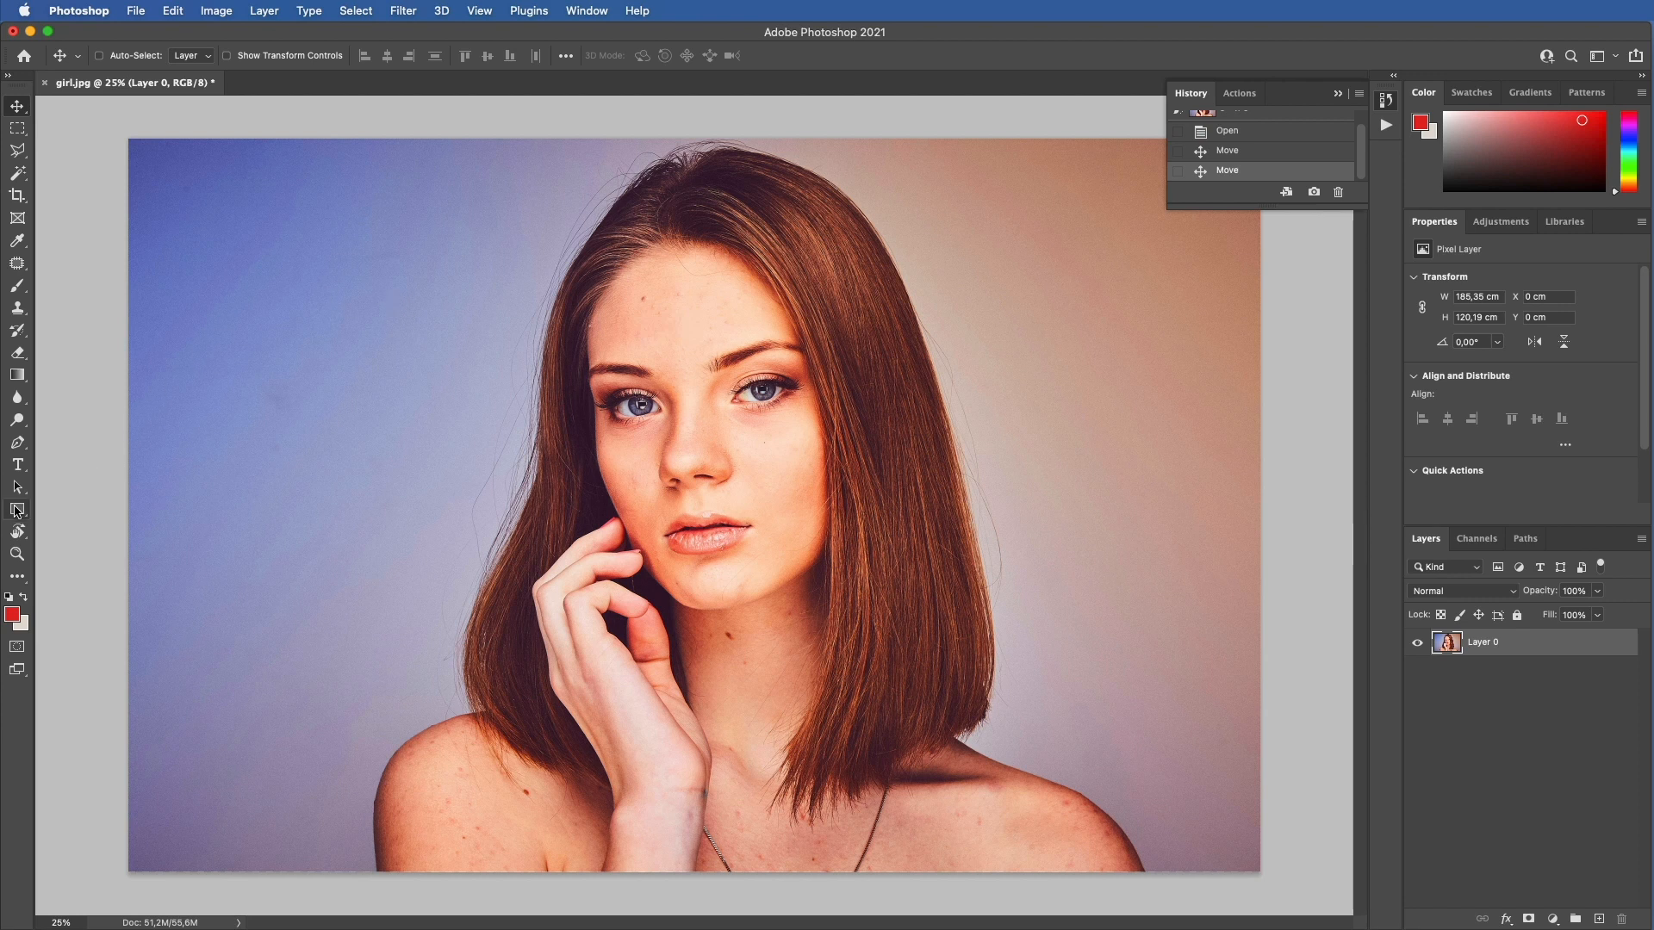
# Draw a red rectangle about 986 by 886 px over the blue background beside the woman's head.
pyautogui.moveTo(17, 511); pyautogui.dragTo(60, 509)
pyautogui.moveTo(238, 198); pyautogui.dragTo(449, 389)
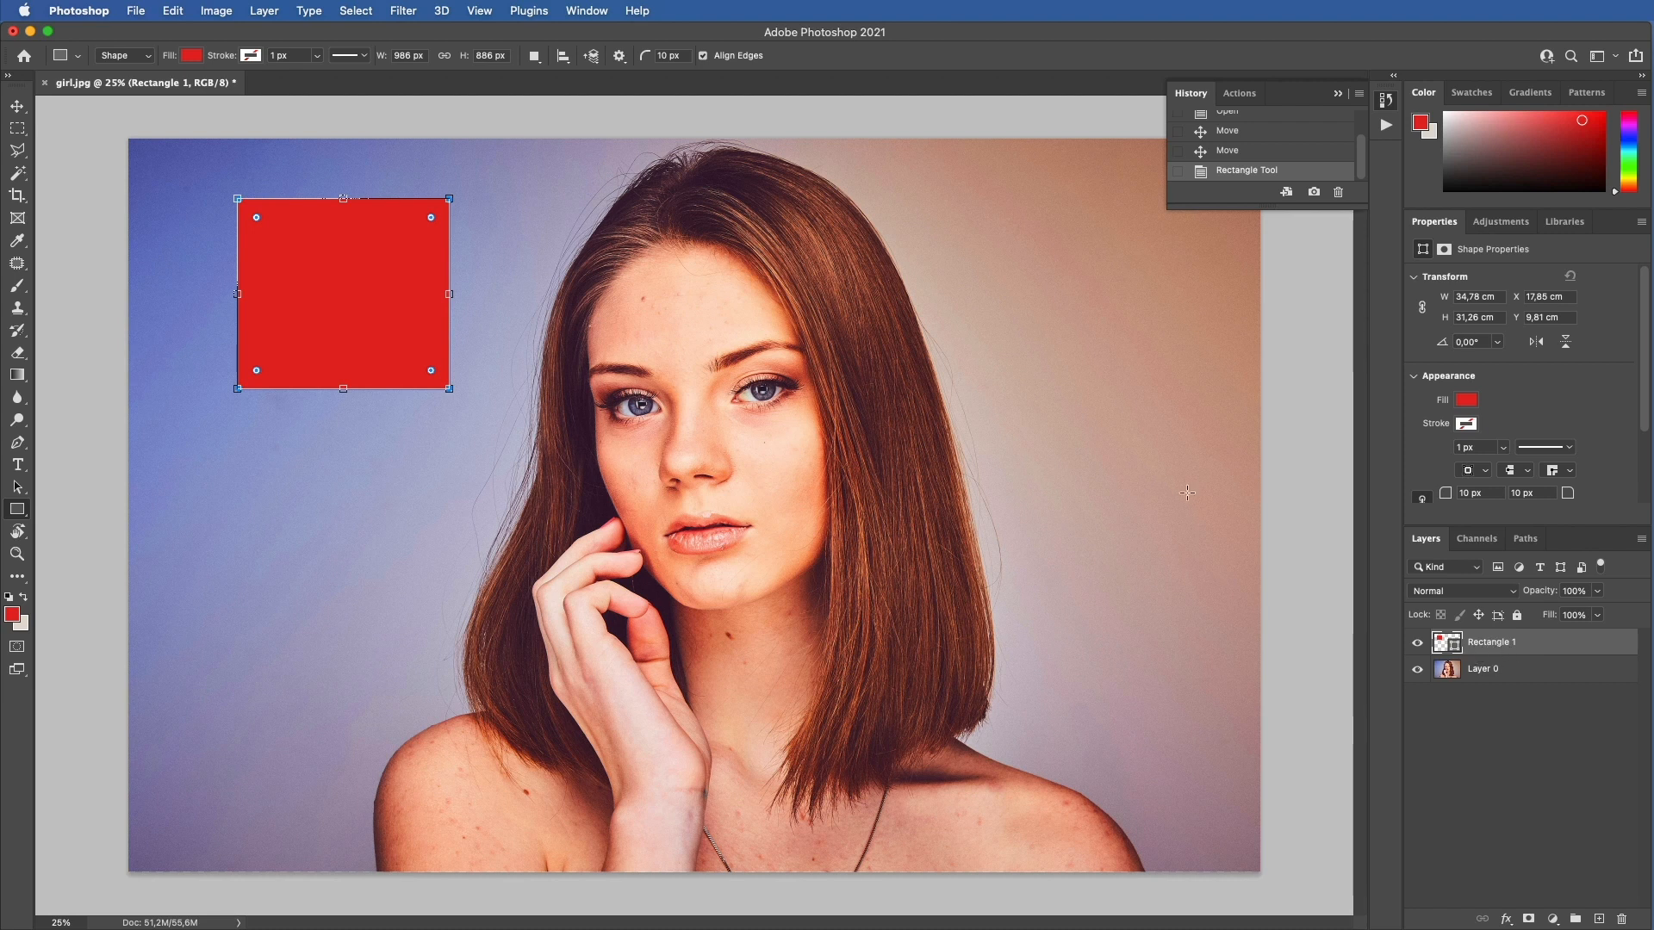
# Move the red rectangle straight down with the Move tool and delete its layer.
pyautogui.click(17, 106)
pyautogui.moveTo(321, 284); pyautogui.dragTo(322, 421)
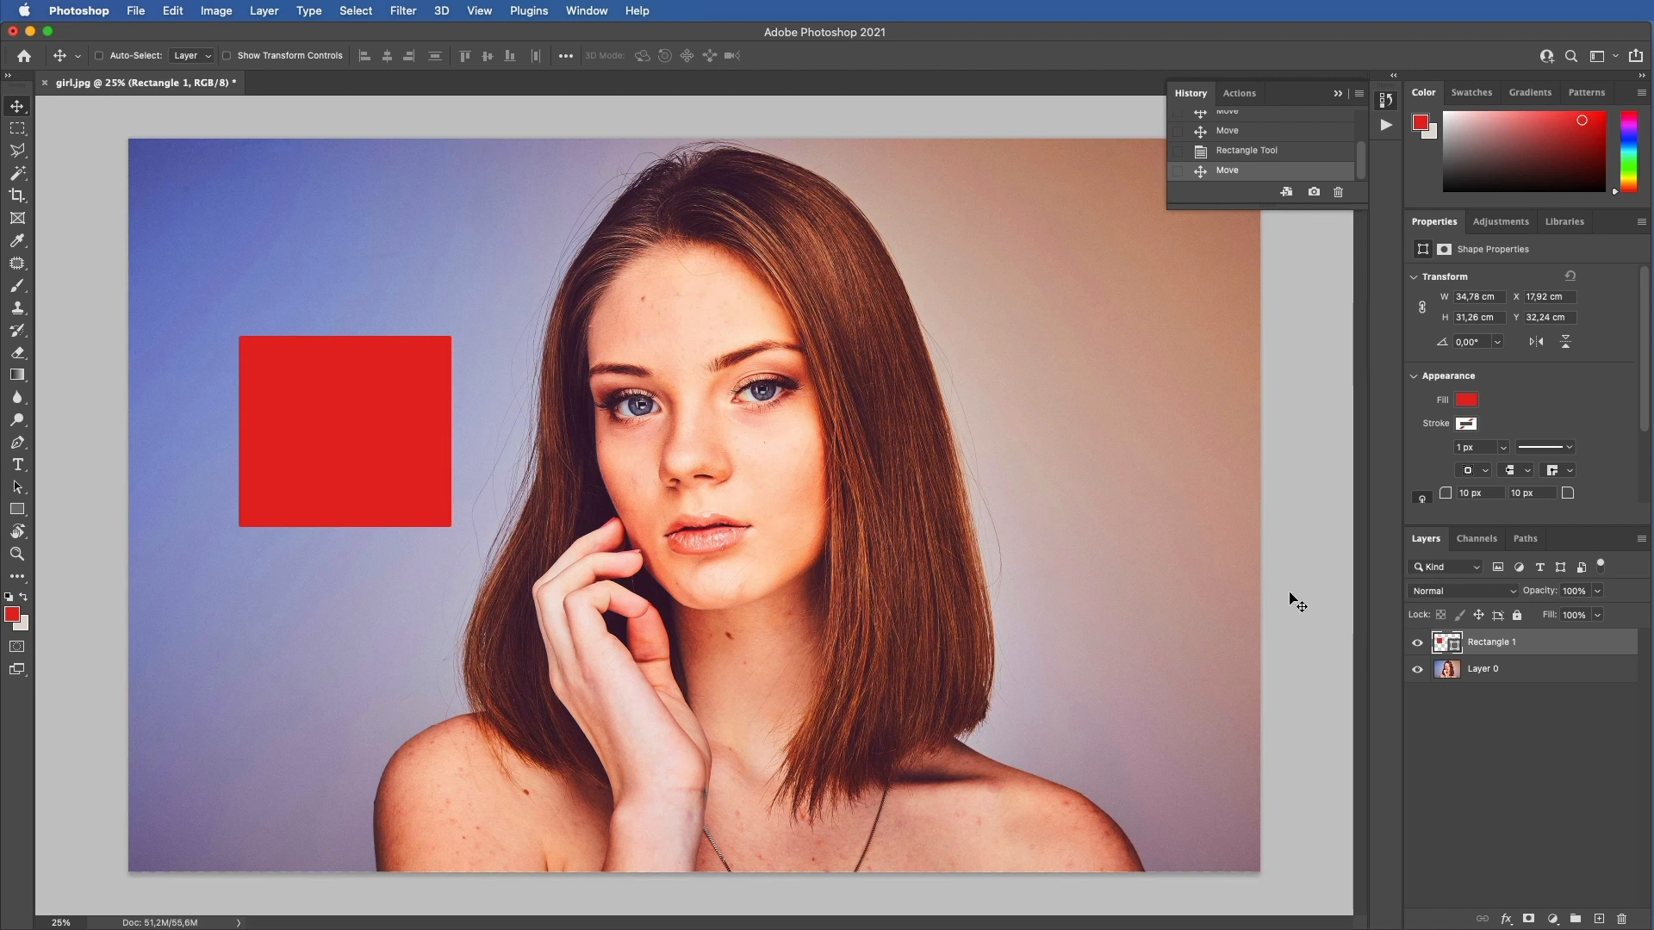
pyautogui.press('BackSpace')
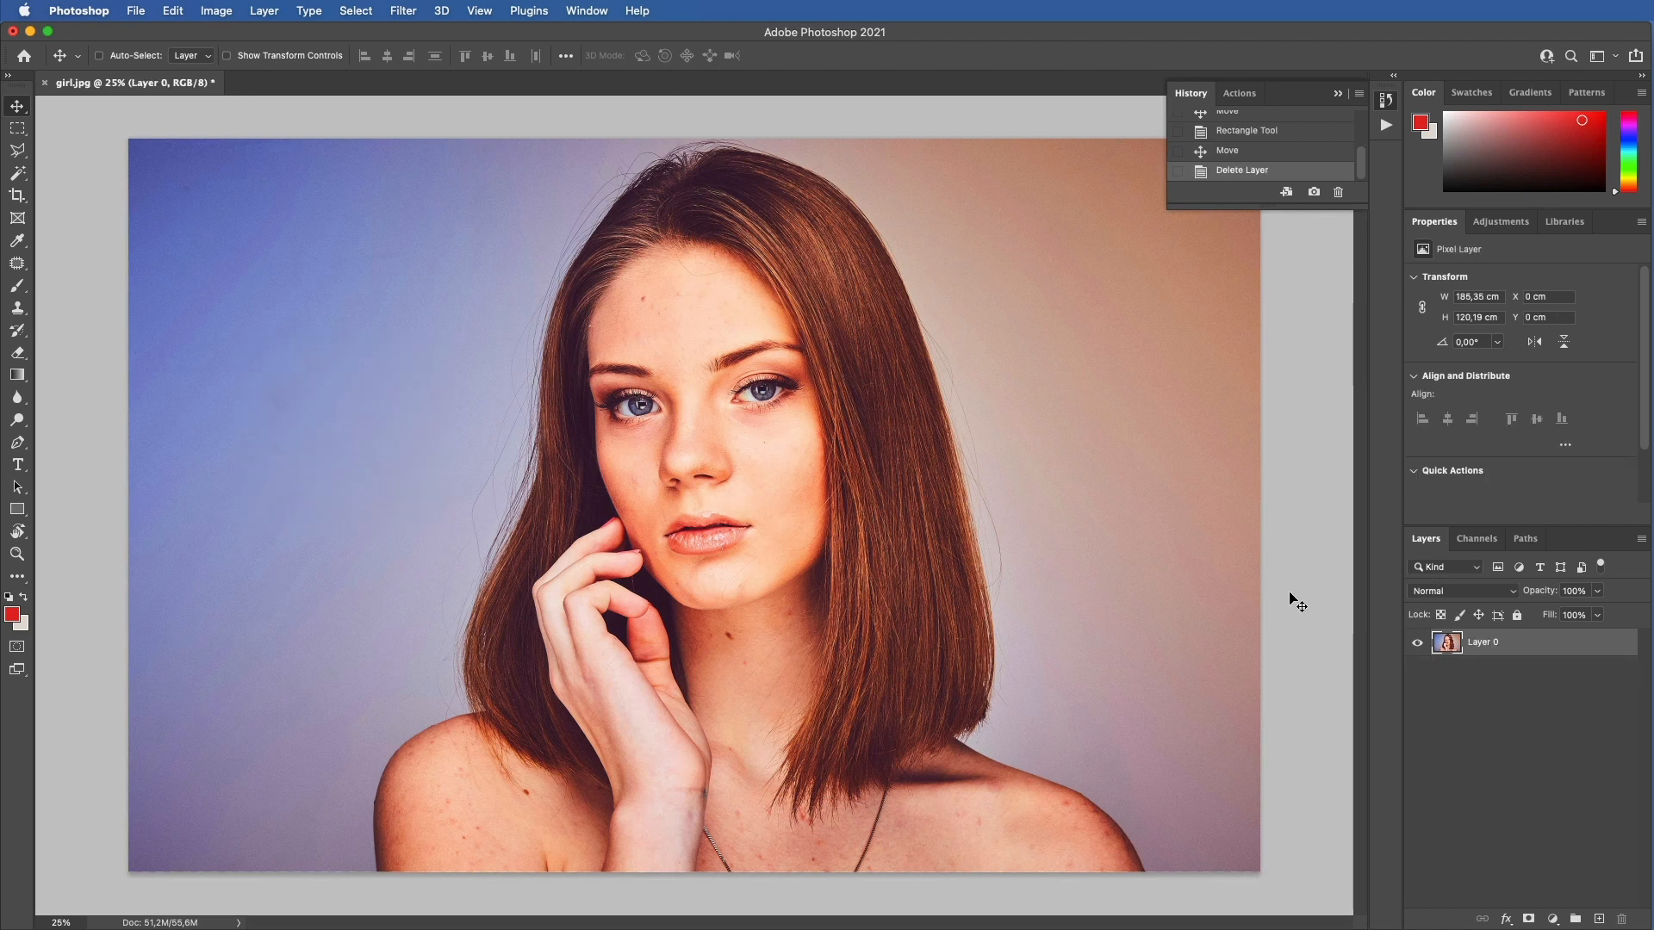
# Make a rectangular marquee selection about 48 by 47 cm over the blue background.
pyautogui.click(17, 129)
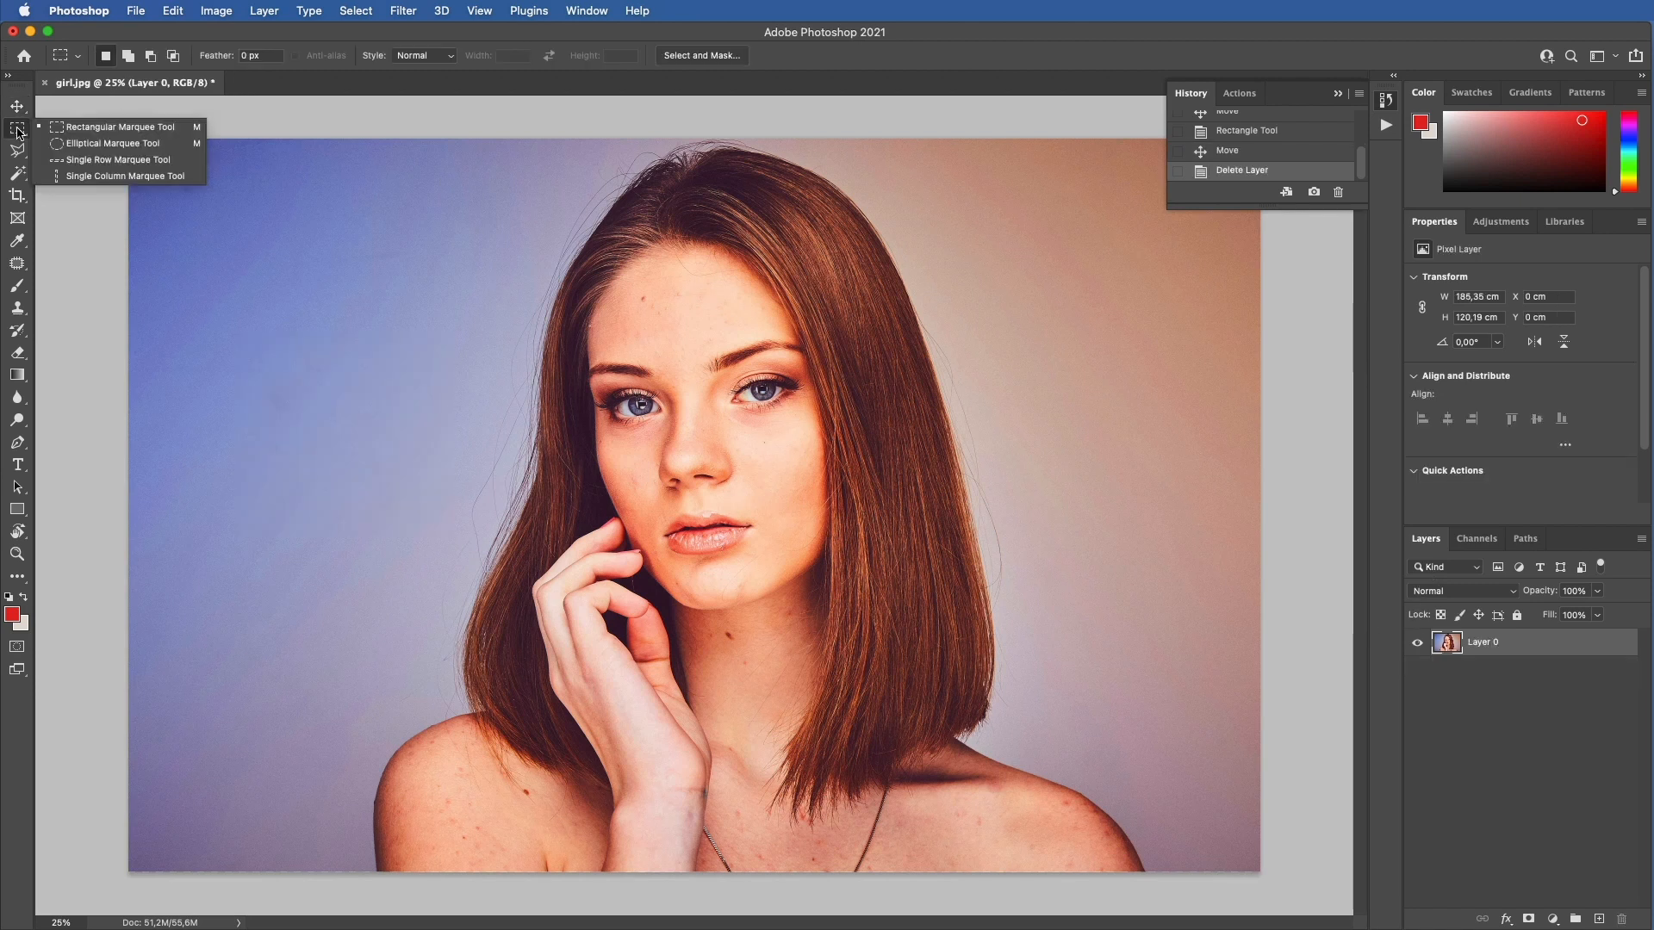
pyautogui.click(120, 127)
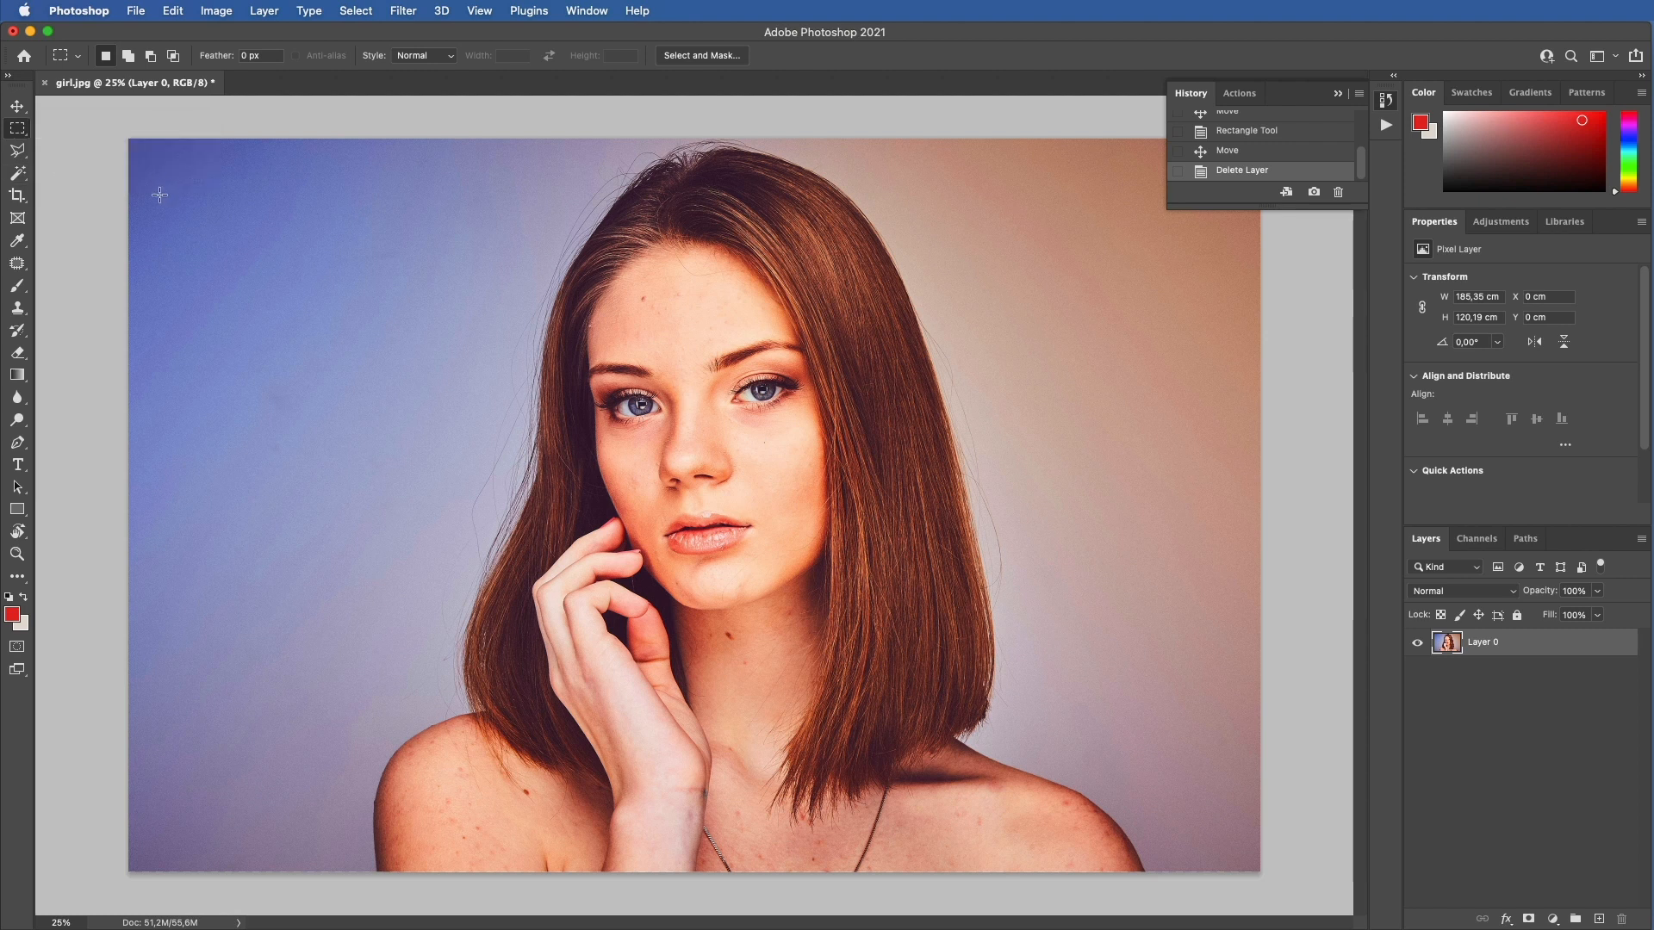
pyautogui.moveTo(173, 173); pyautogui.dragTo(467, 463)
# Make an elliptical marquee selection about 38 by 45 cm on the blue background and move the selection upward.
pyautogui.click(21, 133)
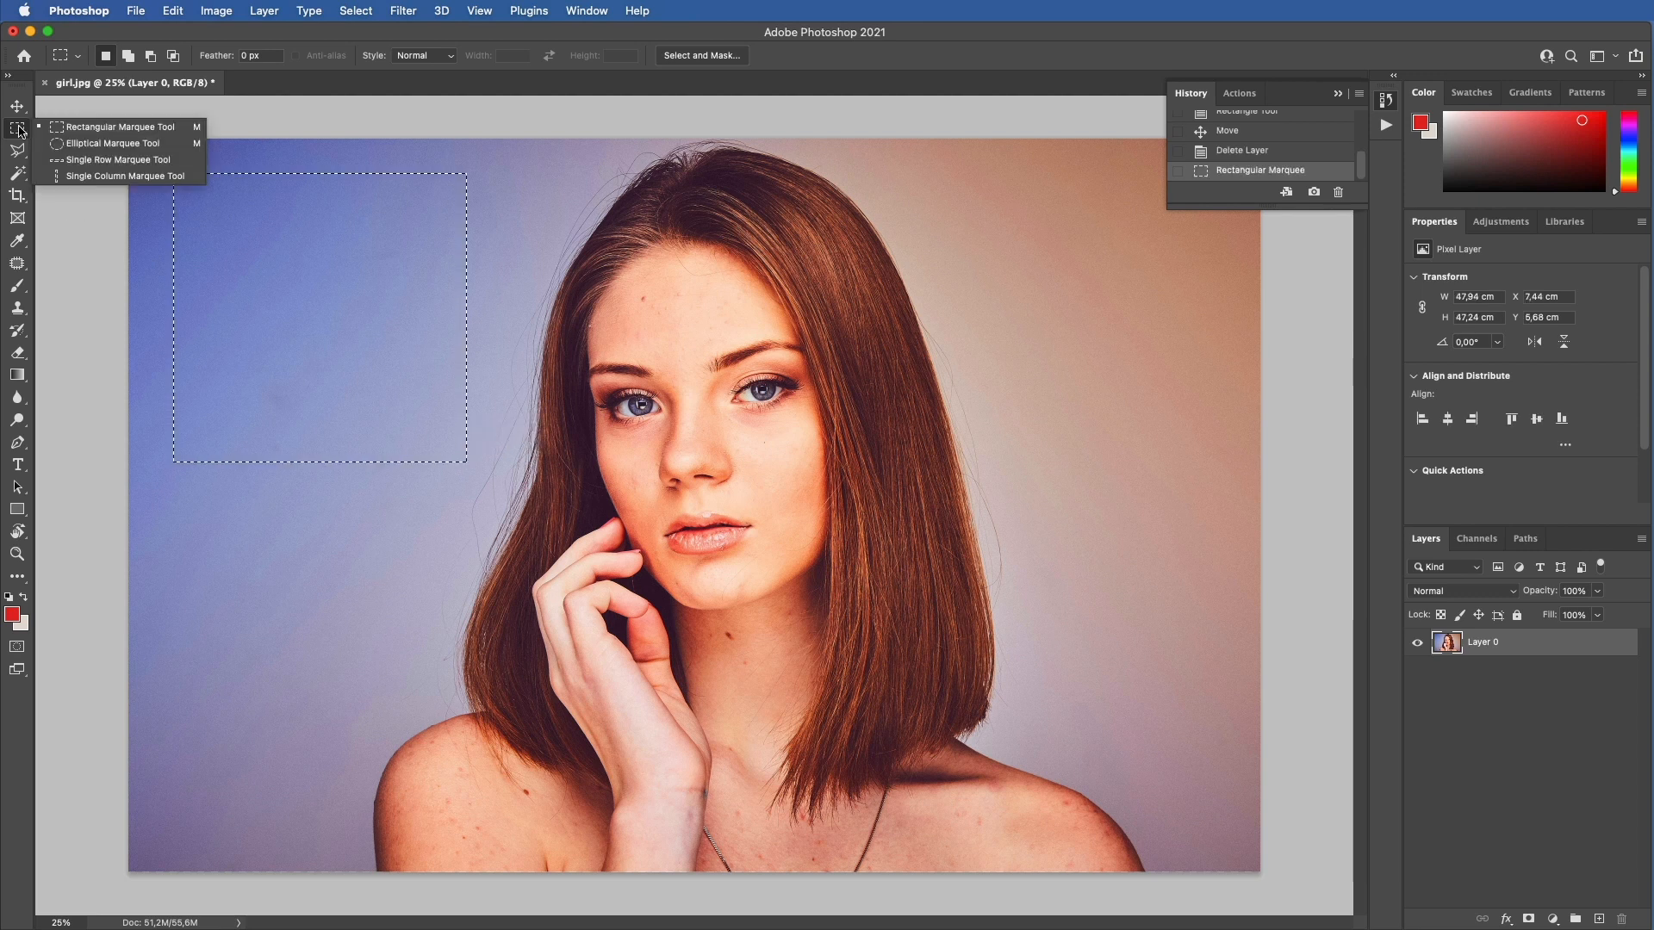
pyautogui.click(81, 146)
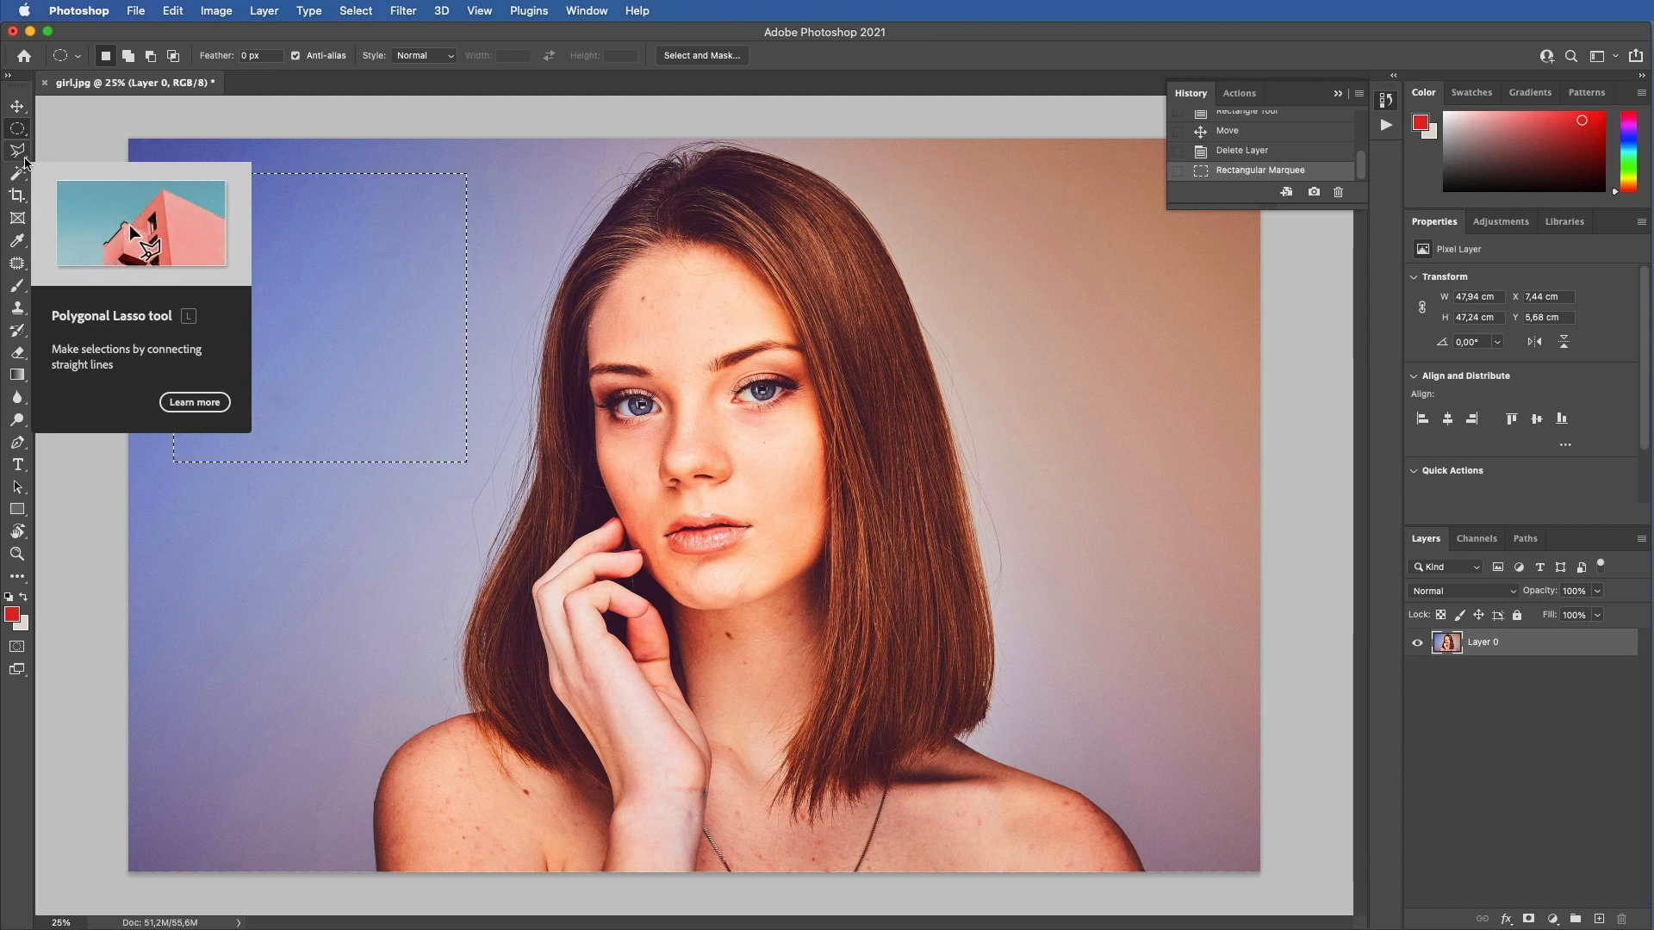
pyautogui.click(24, 157)
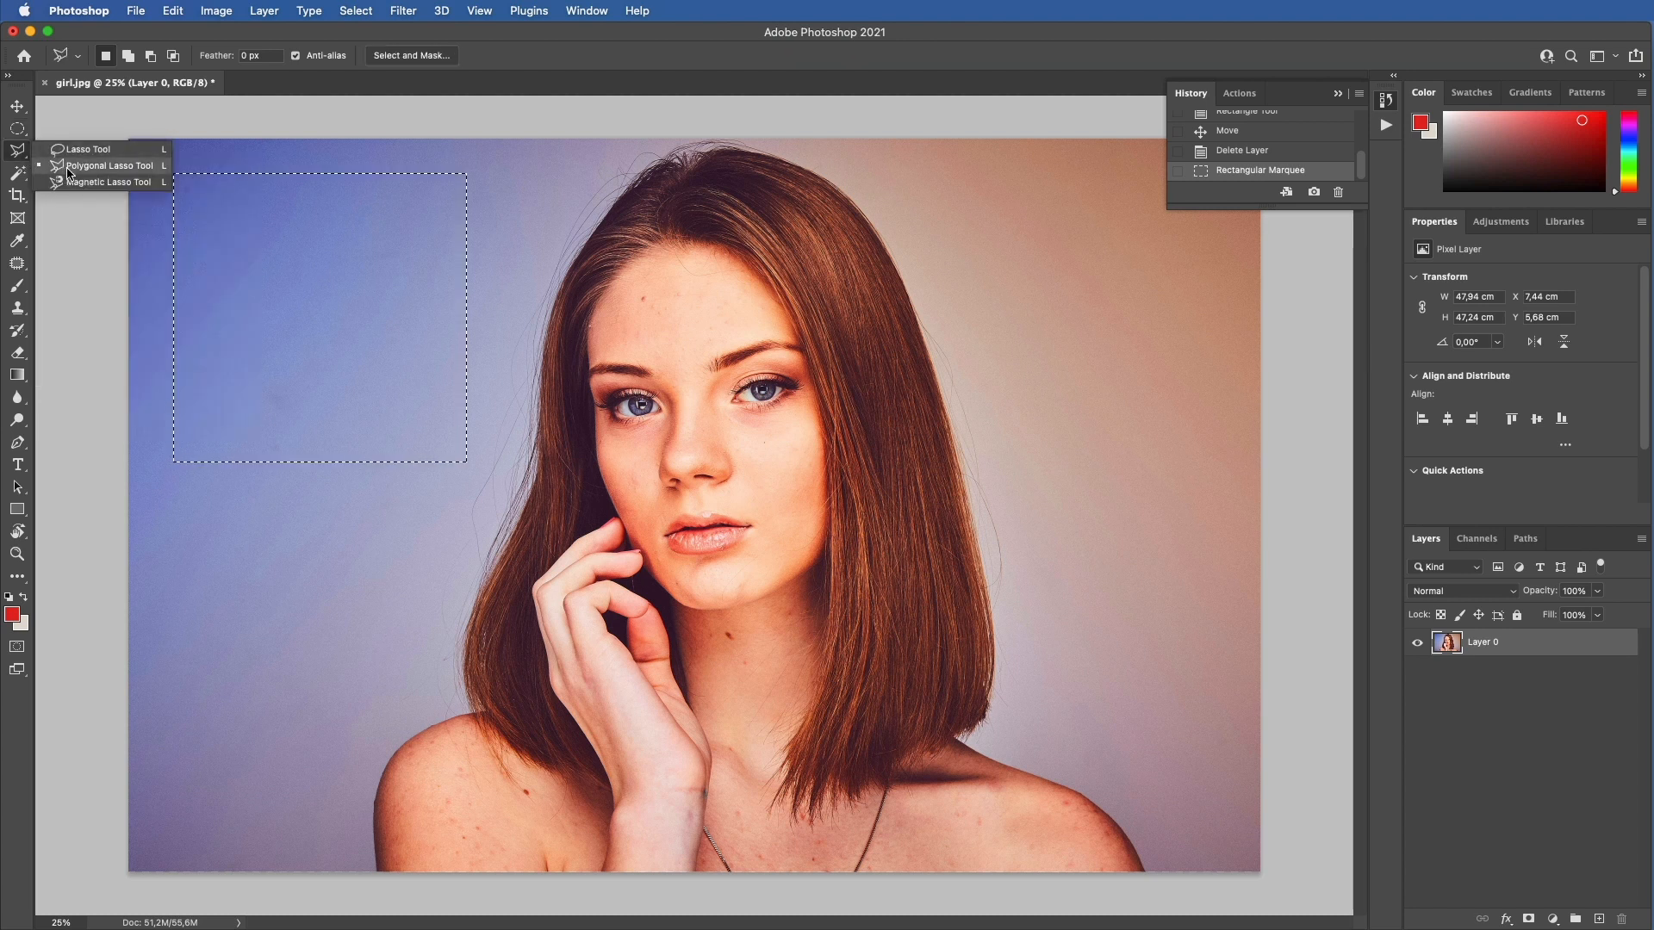
pyautogui.click(17, 128)
pyautogui.moveTo(227, 483)
pyautogui.mouseDown()
pyautogui.moveTo(445, 685)
pyautogui.moveTo(469, 737)
pyautogui.moveTo(486, 689)
pyautogui.moveTo(478, 745)
pyautogui.moveTo(452, 767)
pyautogui.moveTo(469, 771)
pyautogui.moveTo(459, 759)
pyautogui.mouseUp()
pyautogui.moveTo(347, 613); pyautogui.dragTo(304, 416)
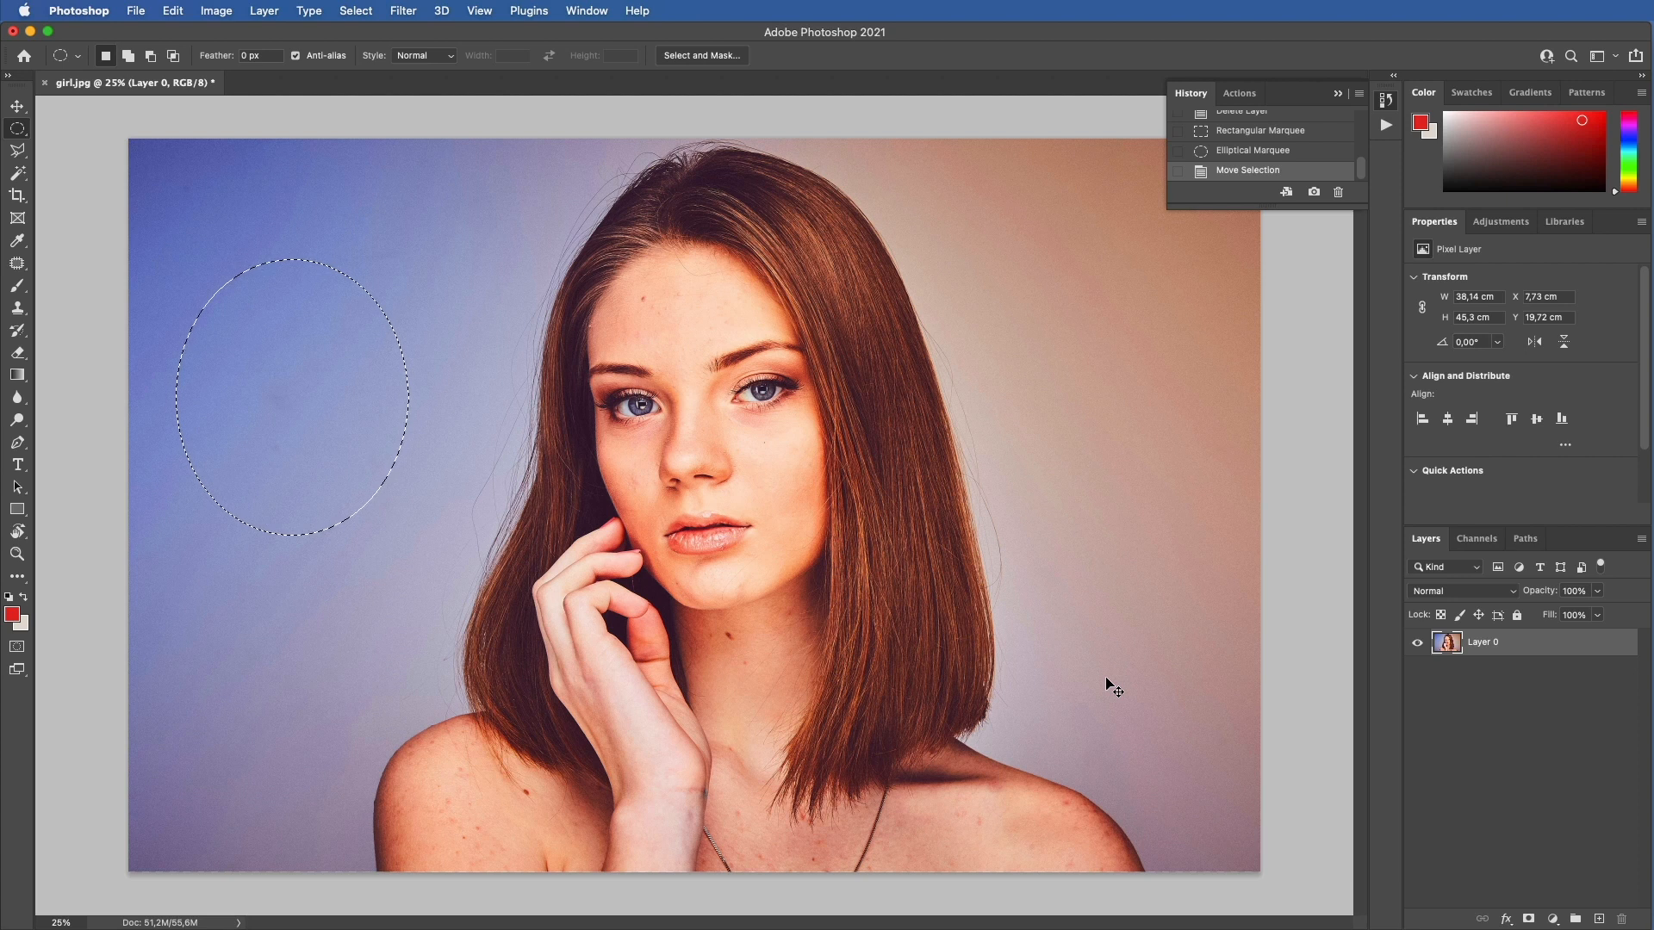
# Copy the elliptical selection to a new layer and move the copied piece up against the woman's hair.
pyautogui.press('super+j')
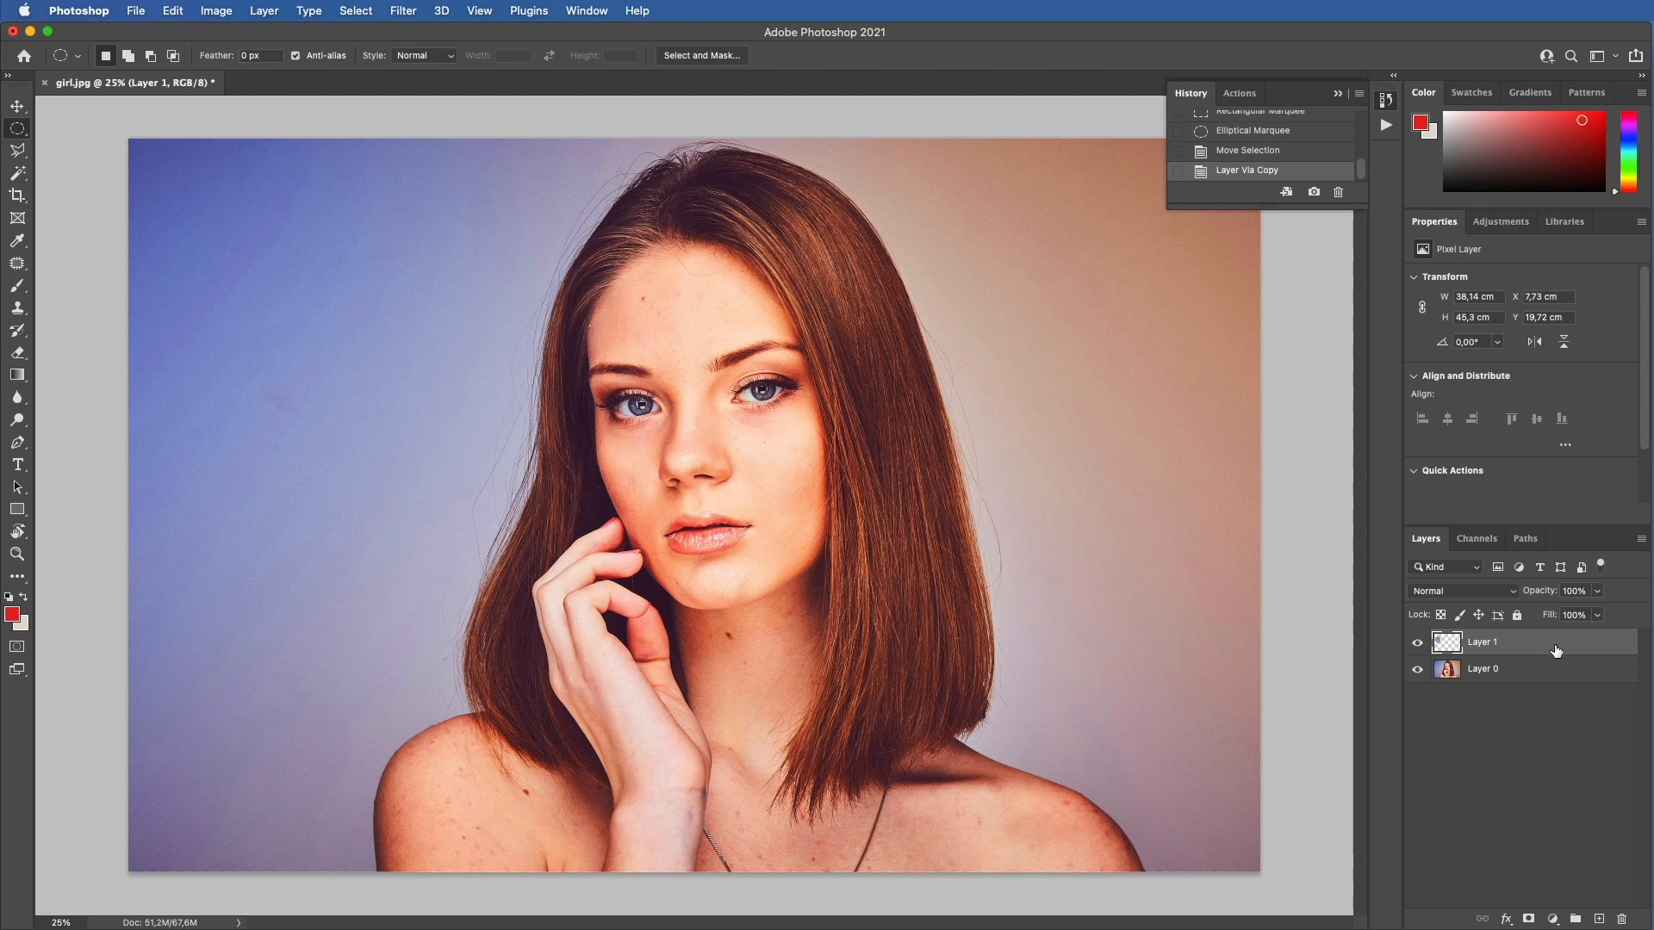
pyautogui.press('v')
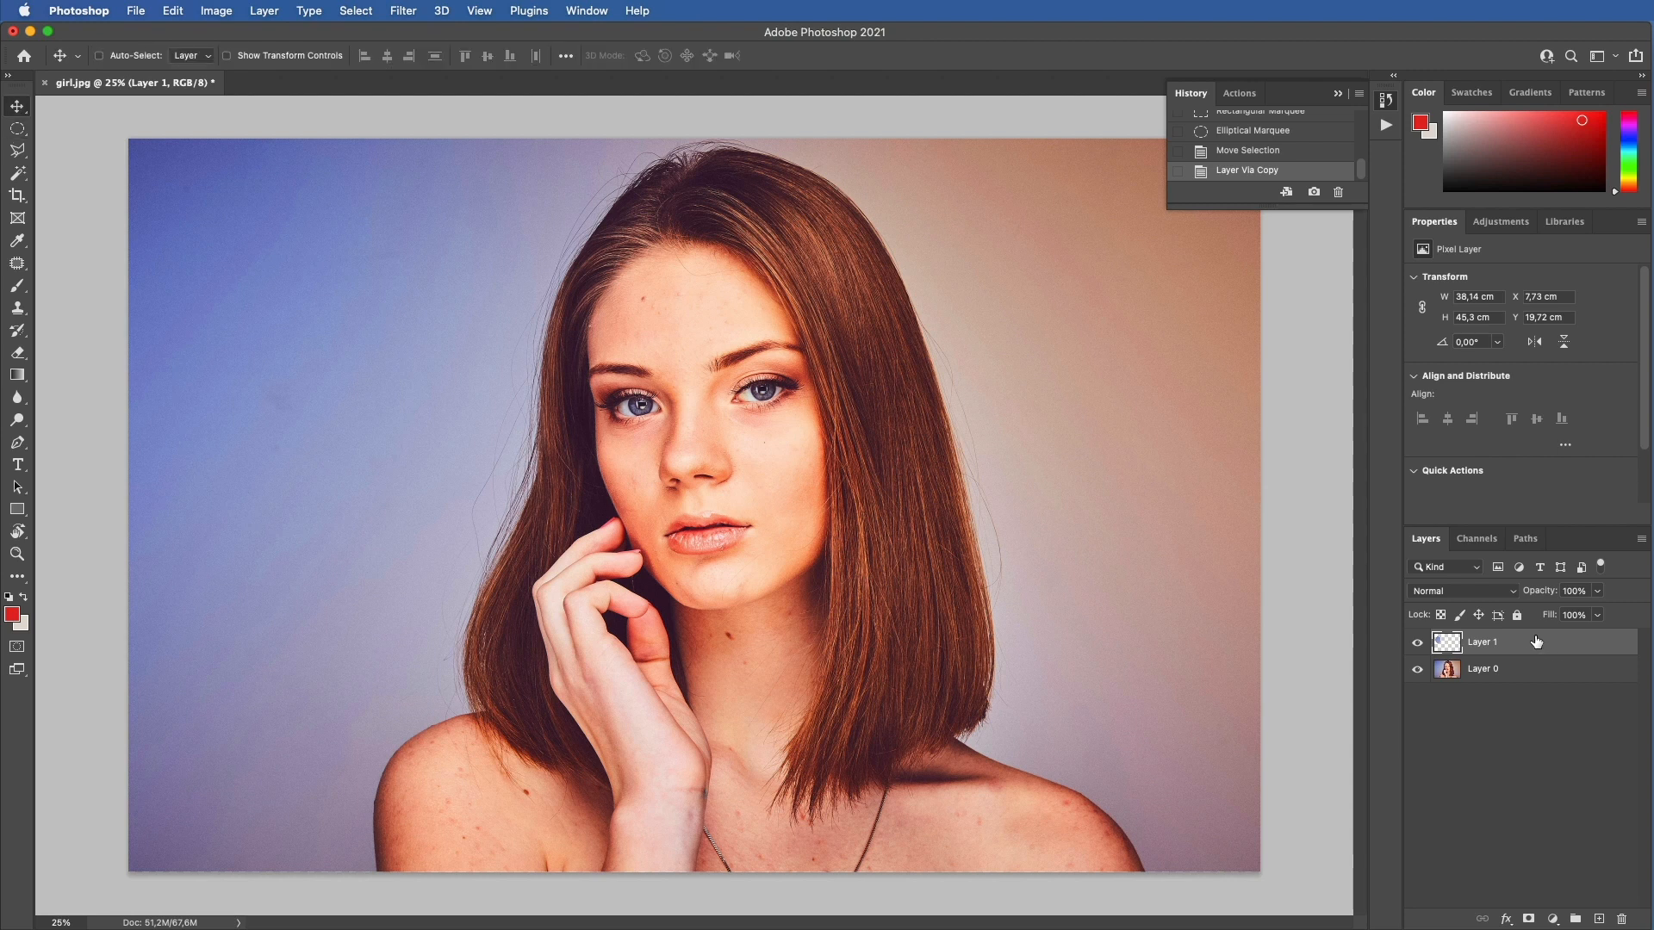
pyautogui.moveTo(380, 388); pyautogui.dragTo(540, 311)
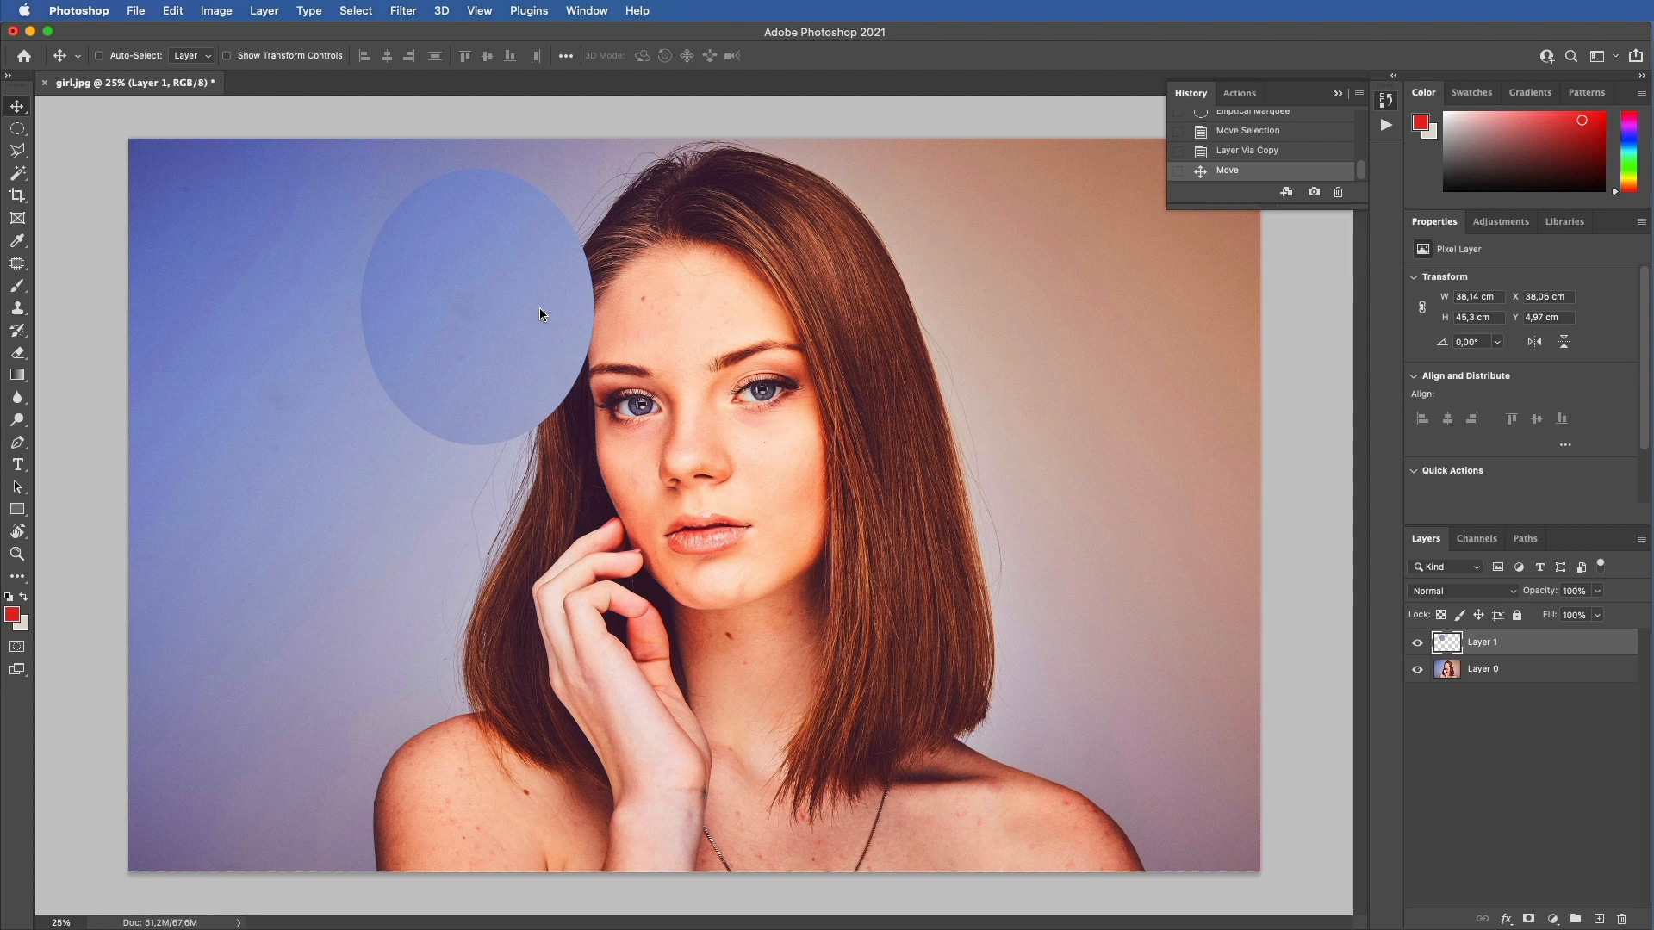
# Delete the layer holding the copied ellipse.
pyautogui.press('BackSpace')
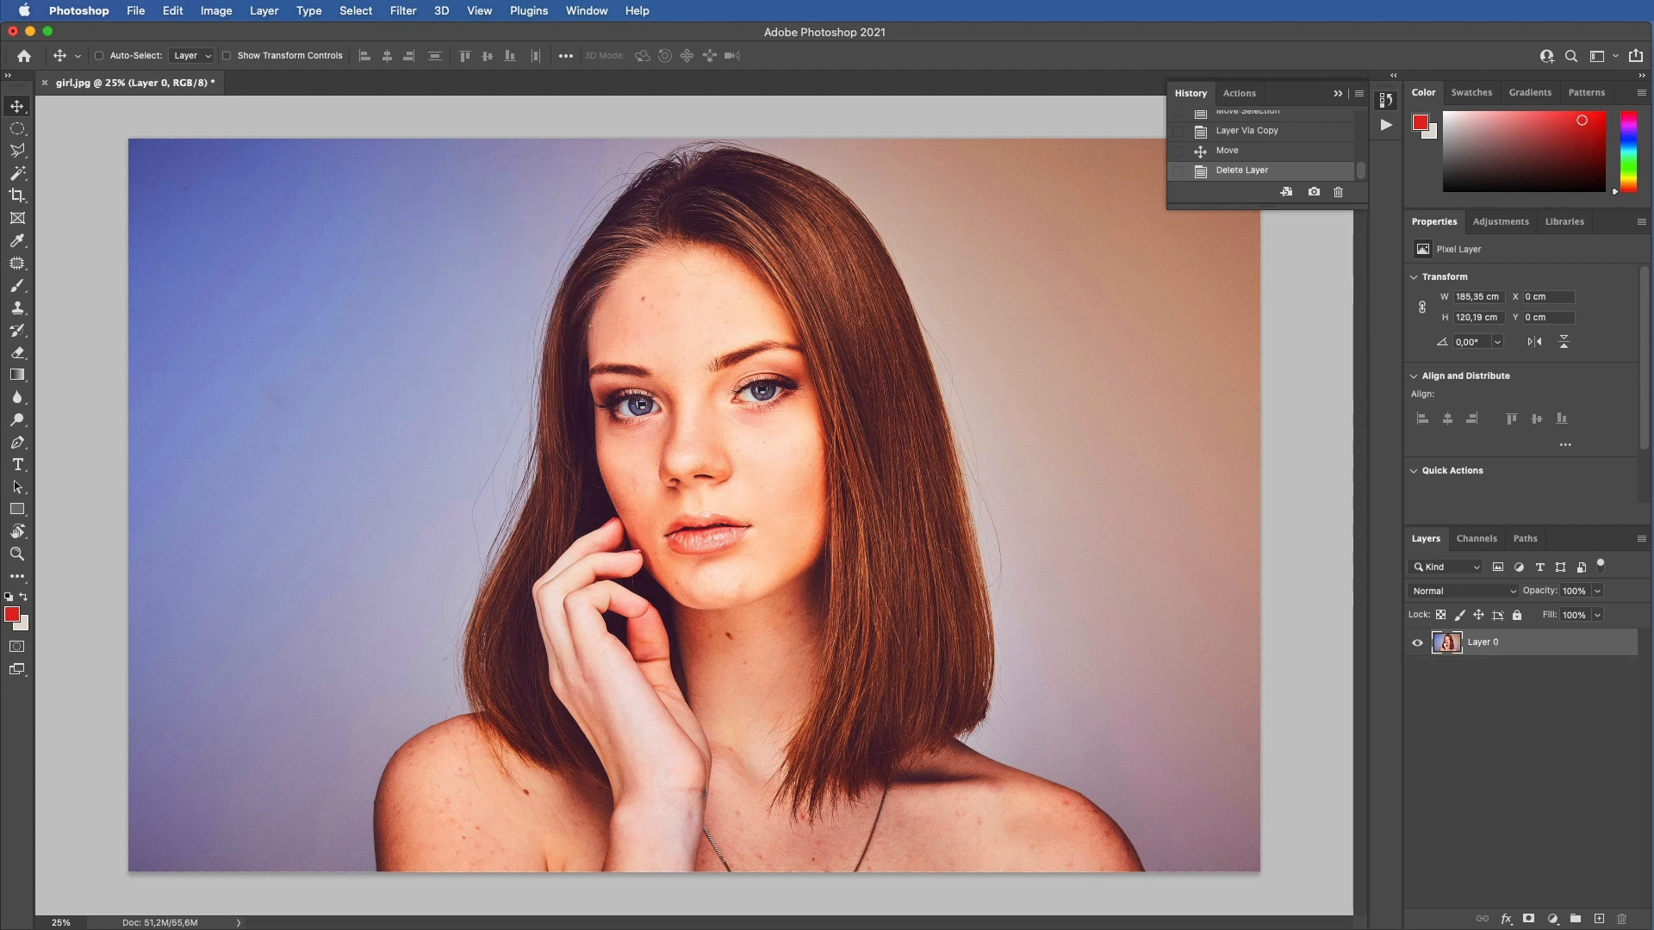
# Draw two successive freehand Lasso selections on the blue background, the second about 44 by 46 cm.
pyautogui.click(25, 154)
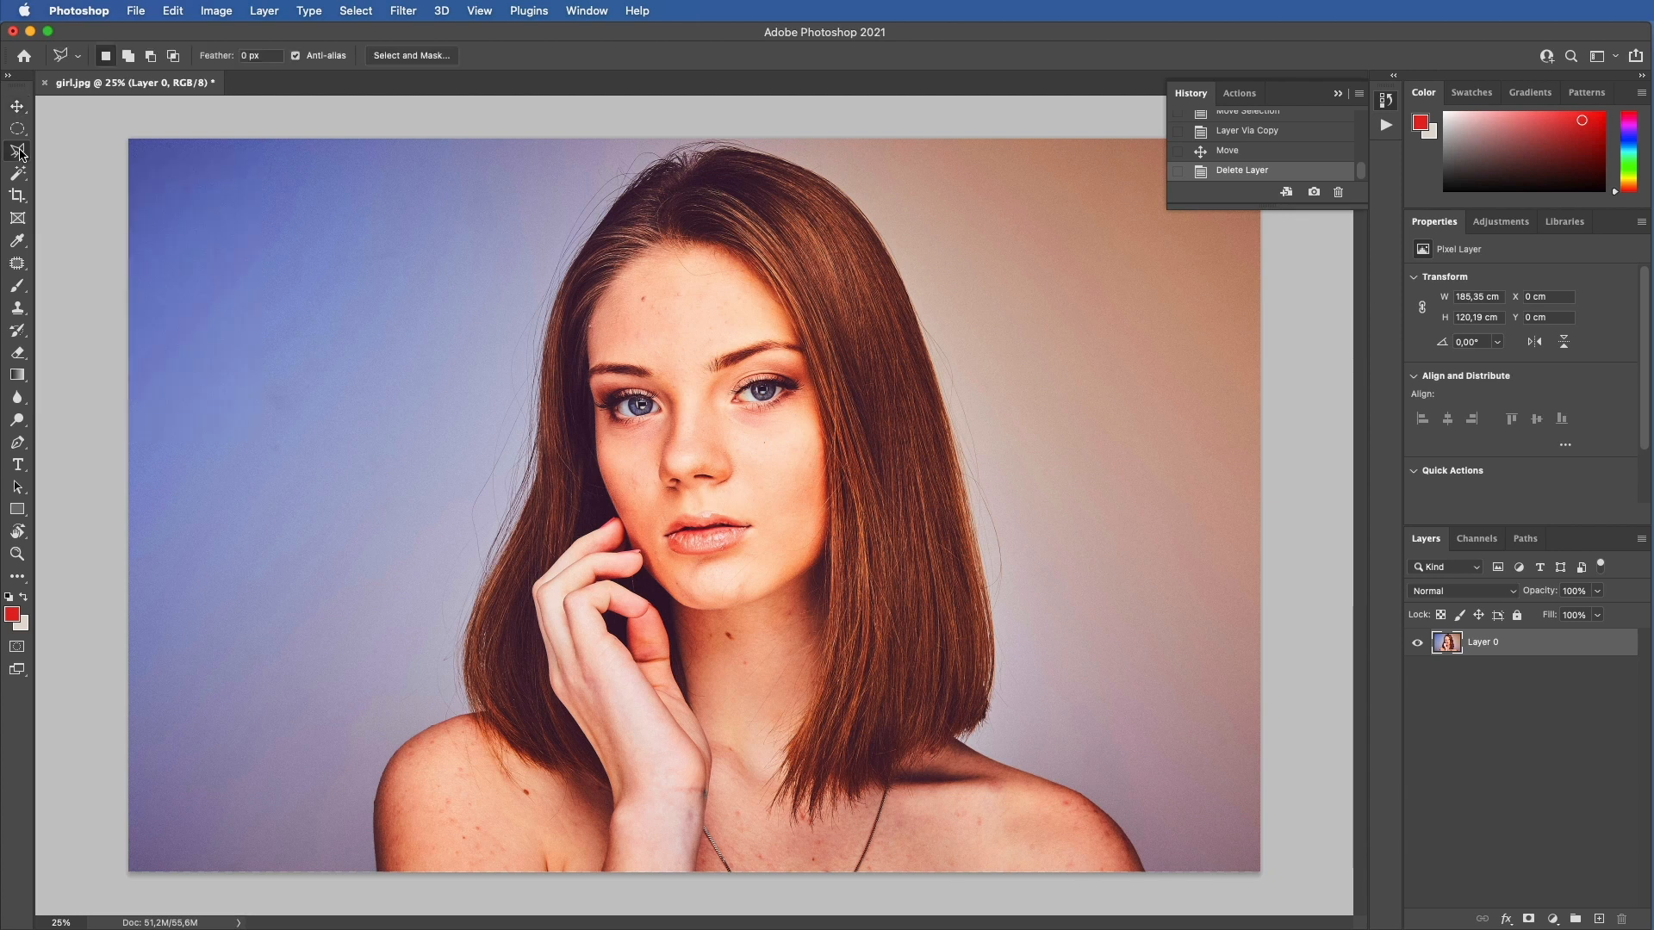
pyautogui.rightClick(22, 154)
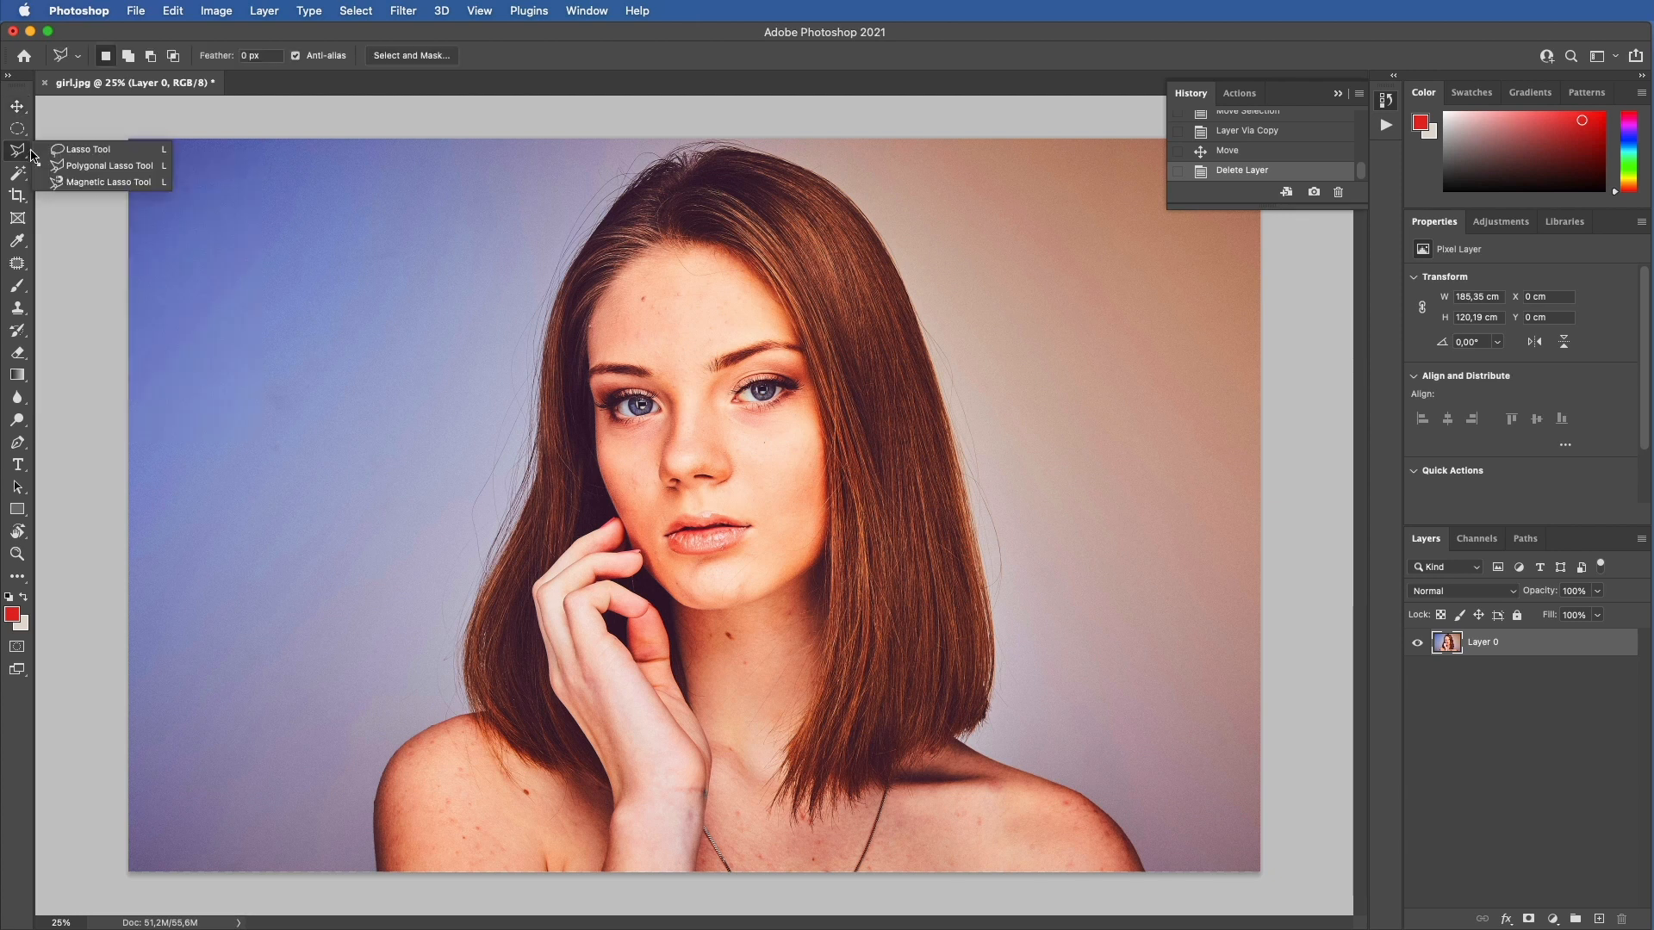
pyautogui.click(86, 150)
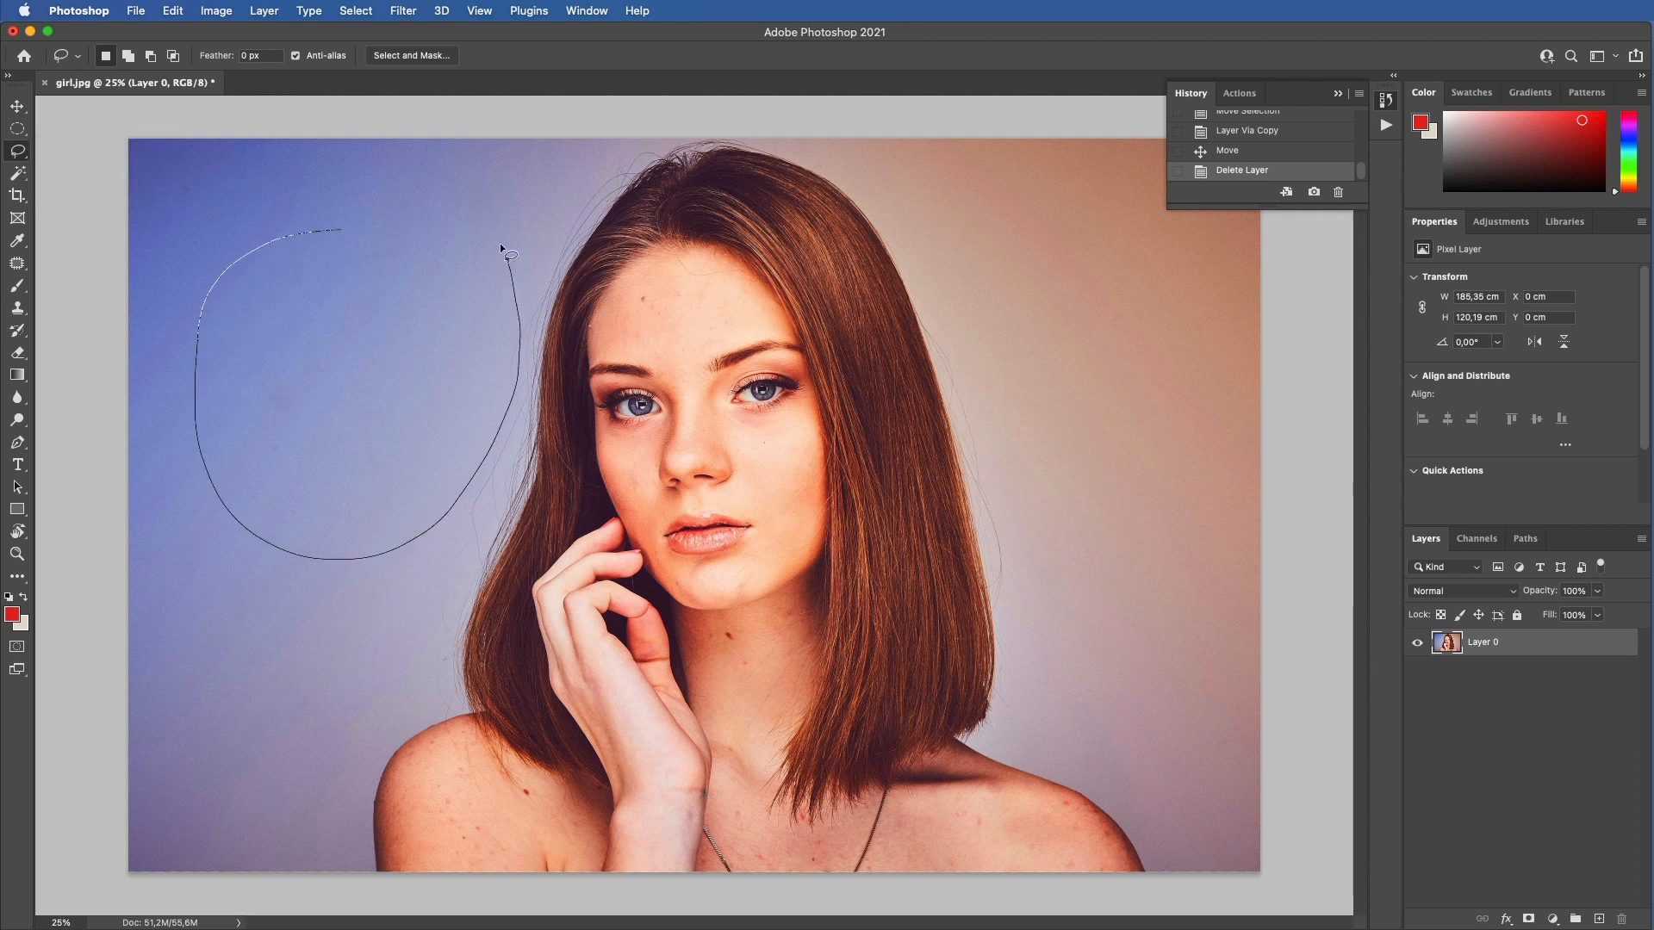
pyautogui.moveTo(395, 220); pyautogui.dragTo(296, 205)
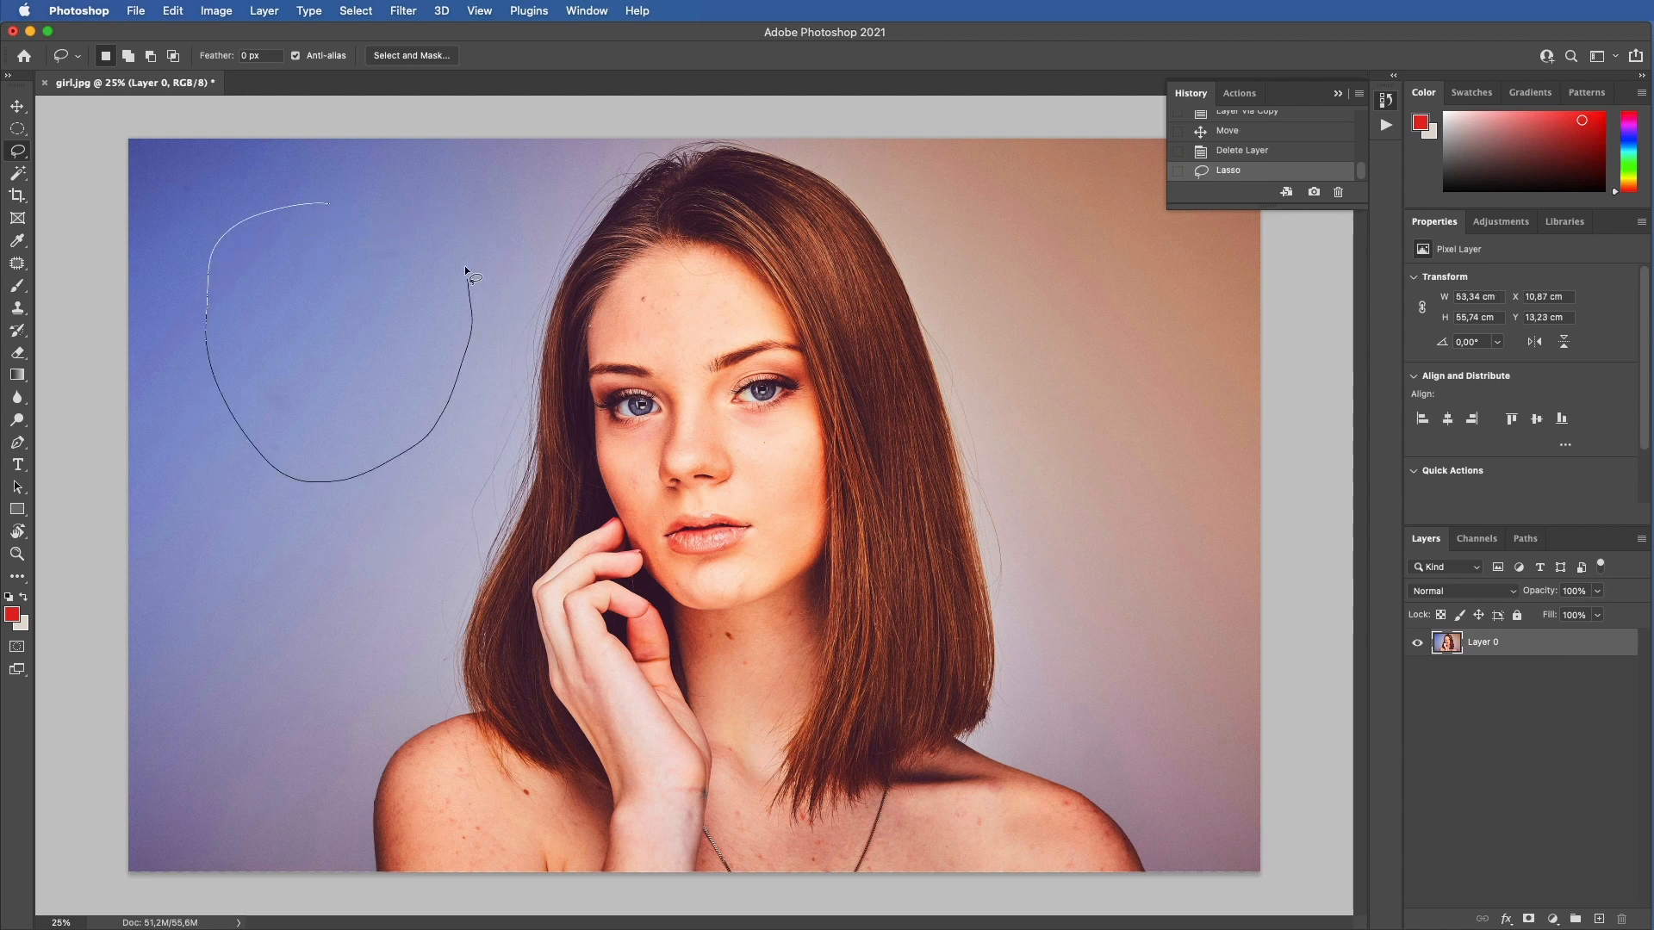
pyautogui.moveTo(358, 207); pyautogui.dragTo(357, 206)
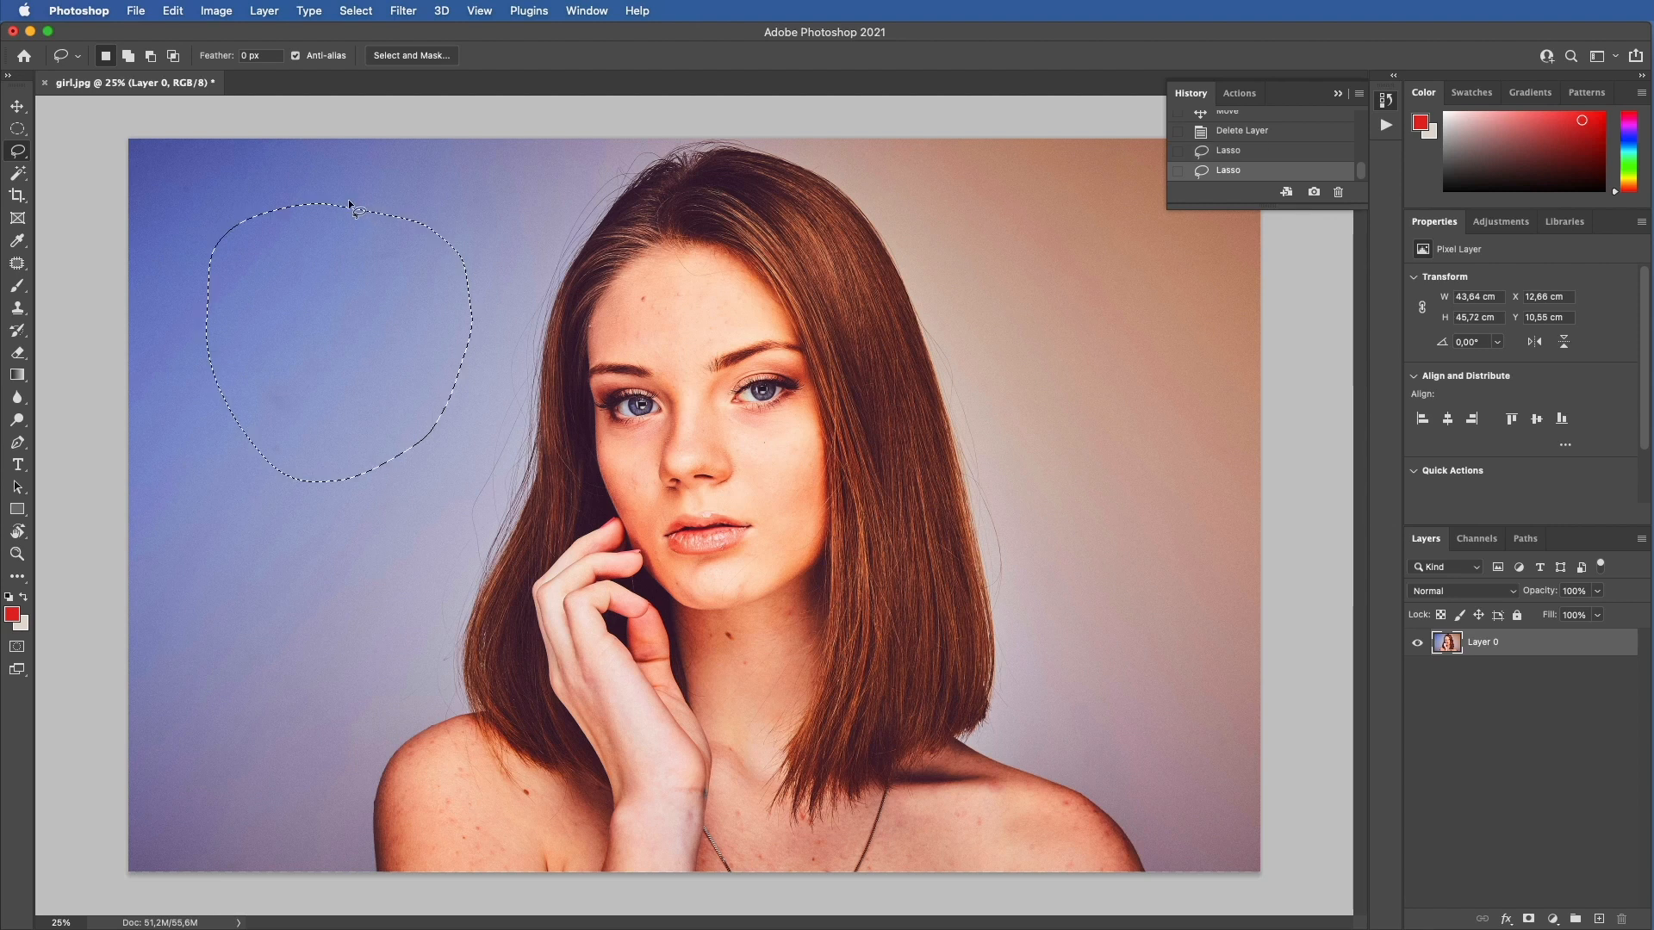
# Make a closed straight-sided selection about 50 by 58 cm on the blue background with the Polygonal Lasso.
pyautogui.rightClick(18, 150)
pyautogui.click(80, 167)
pyautogui.click(295, 182)
pyautogui.click(164, 307)
pyautogui.click(297, 527)
pyautogui.click(426, 475)
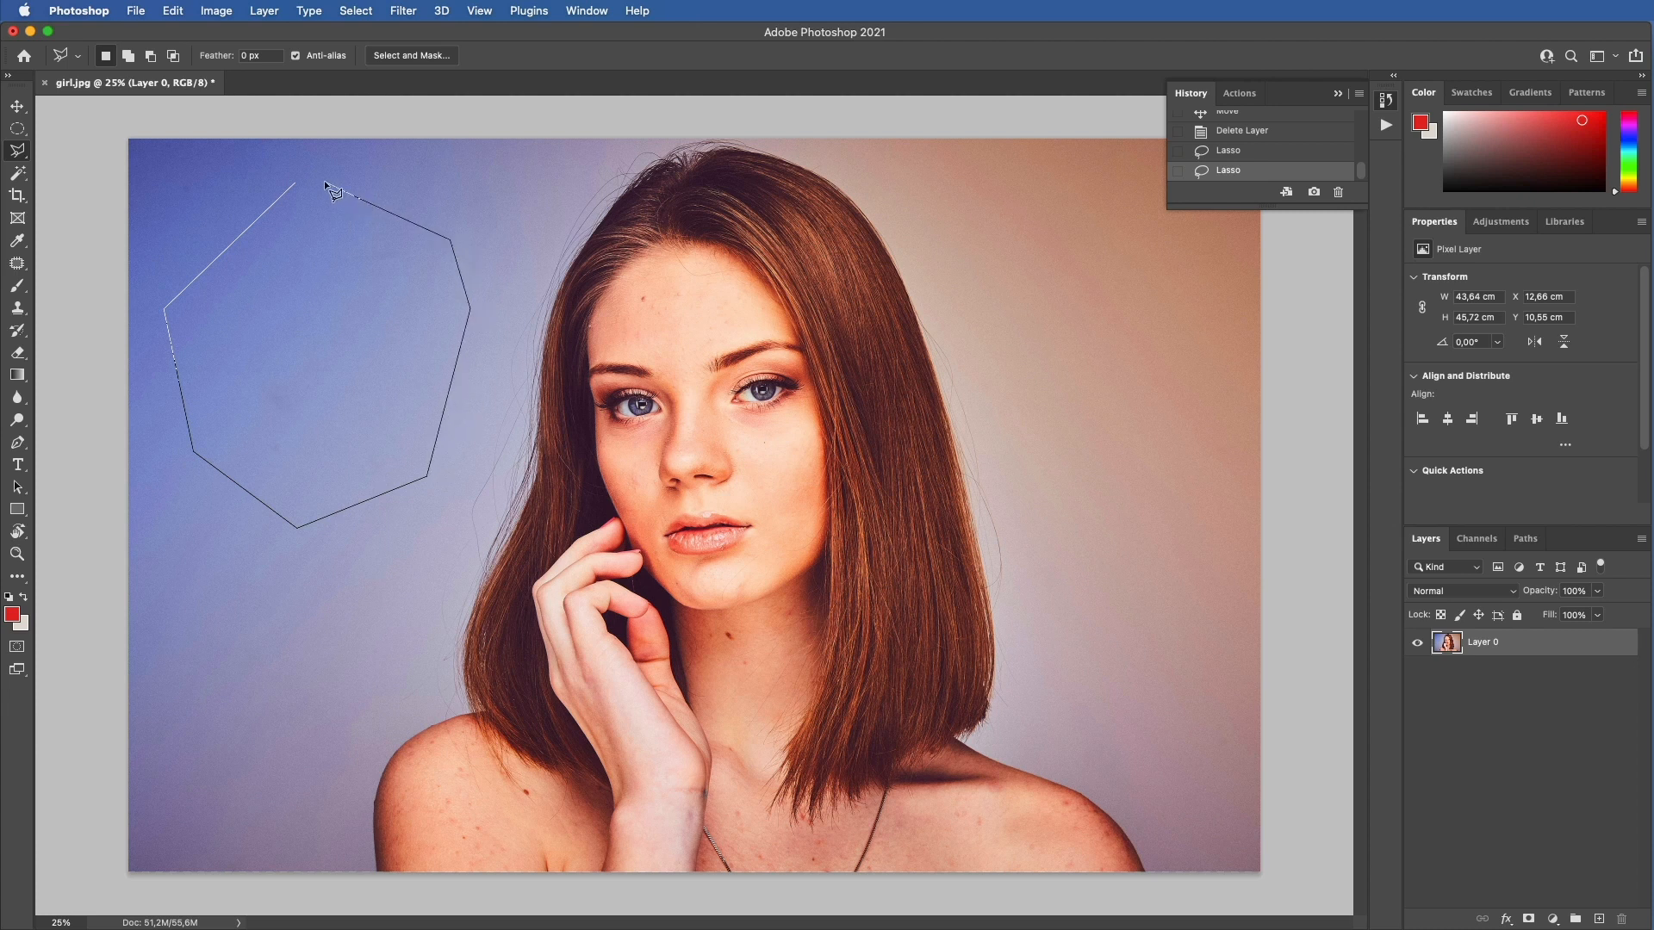
pyautogui.click(295, 181)
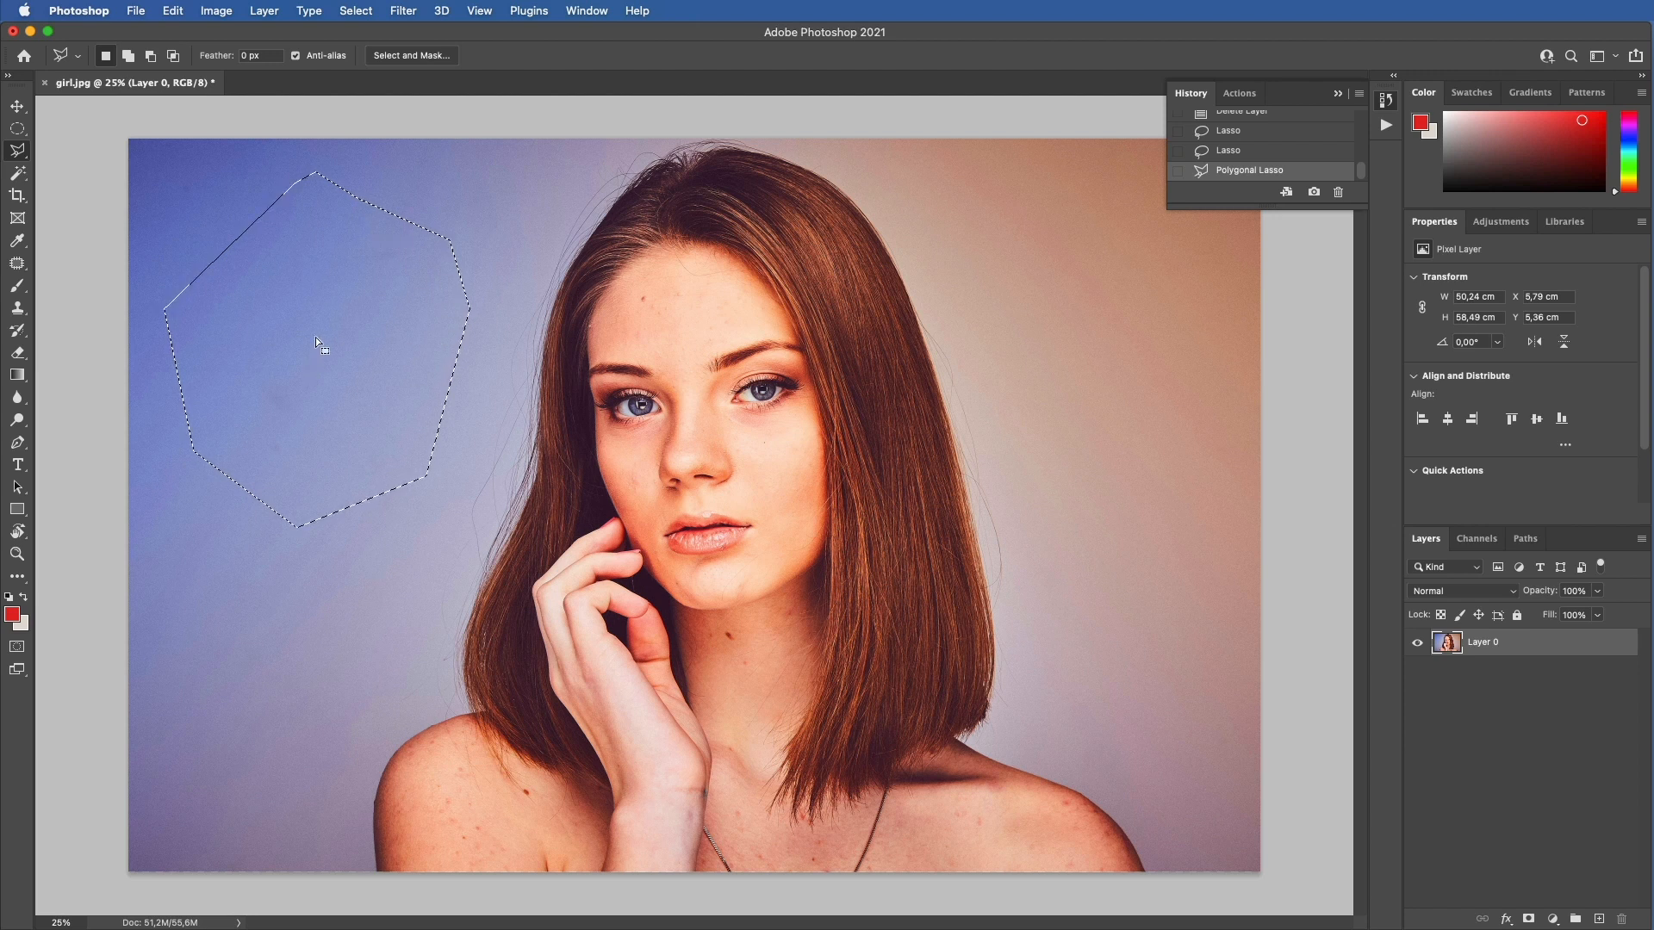
# Trace the blue background beside the woman's hair and shoulder with the Magnetic Lasso, making a closed selection about 82 by 120 cm.
pyautogui.rightClick(23, 150)
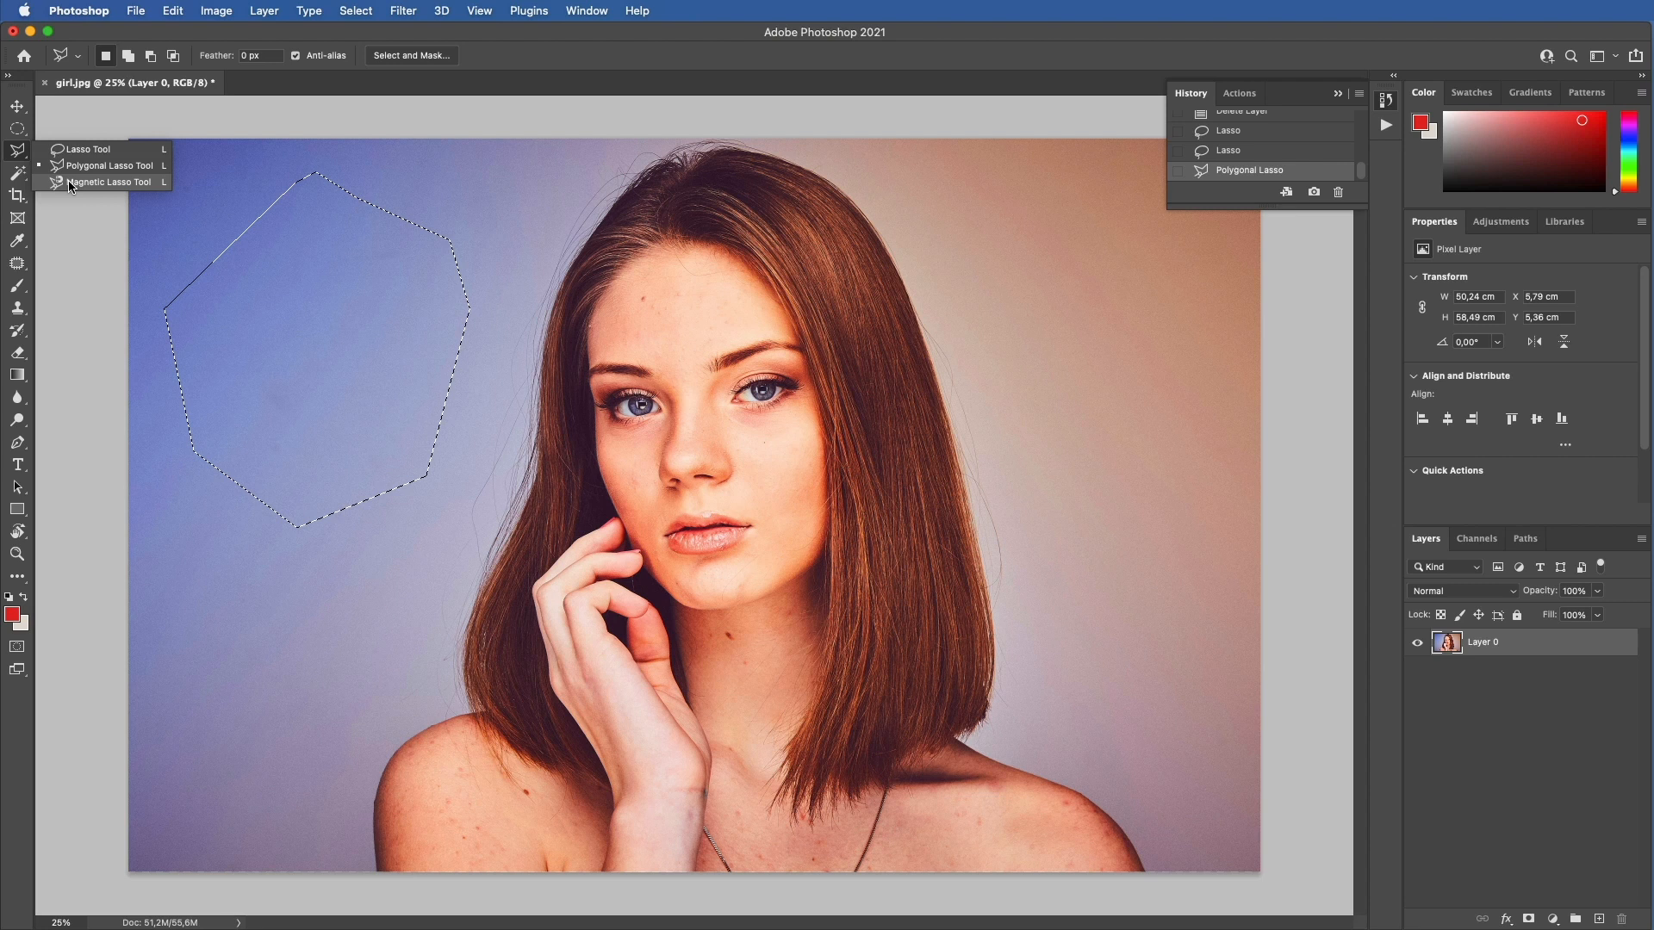
pyautogui.click(70, 186)
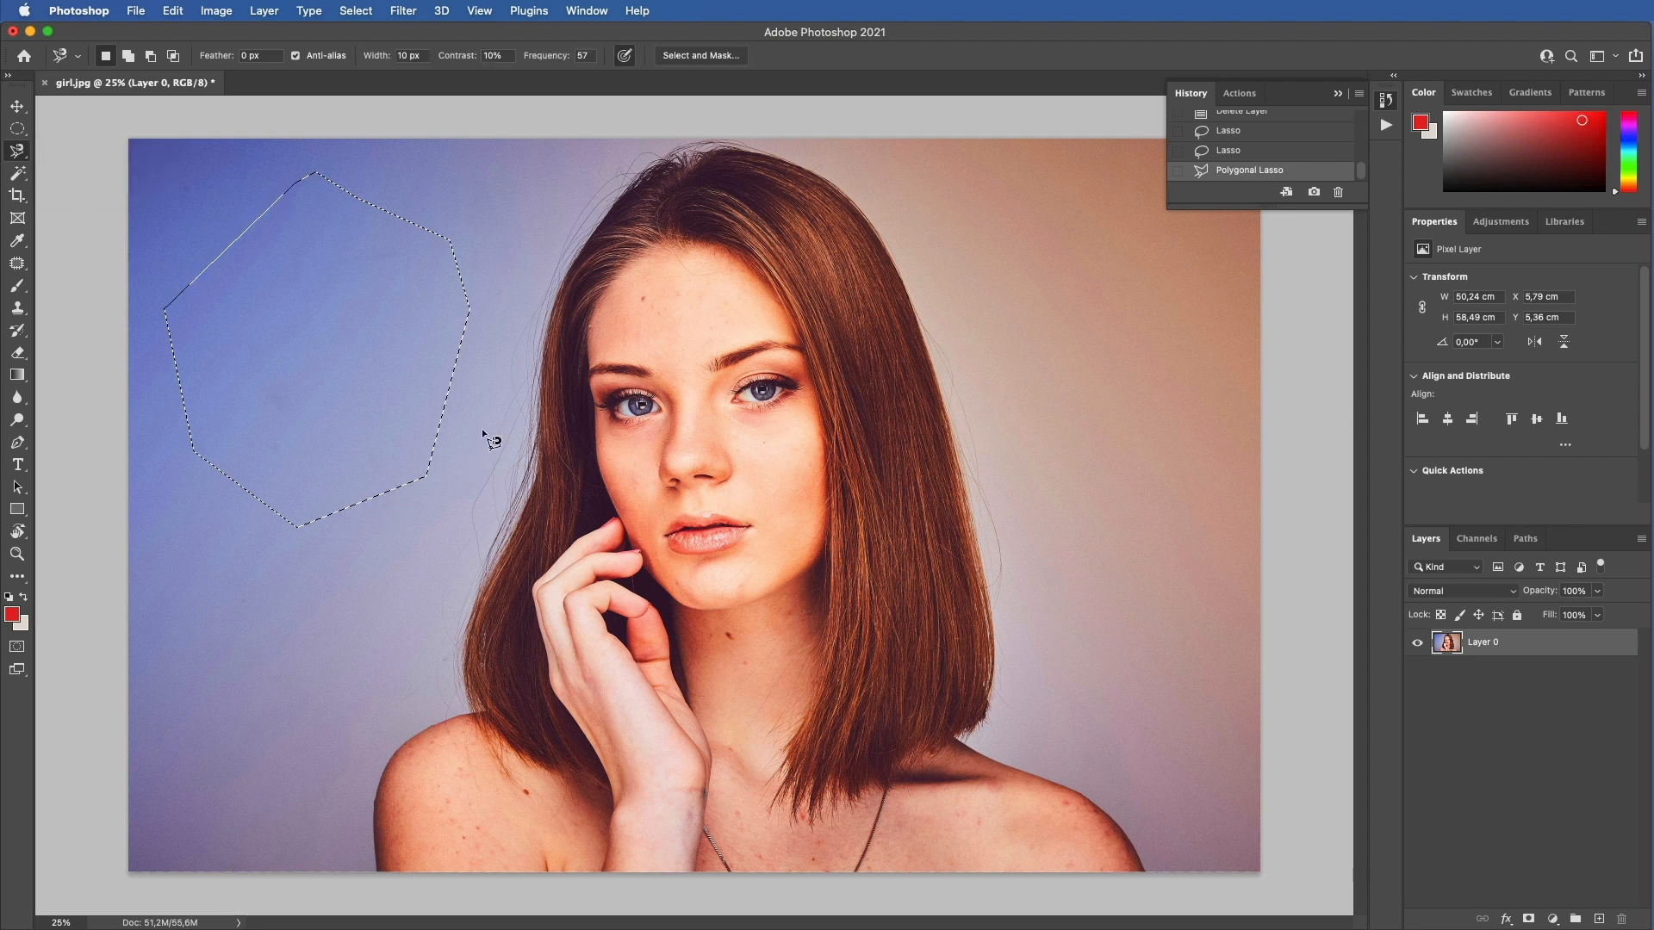
pyautogui.click(624, 158)
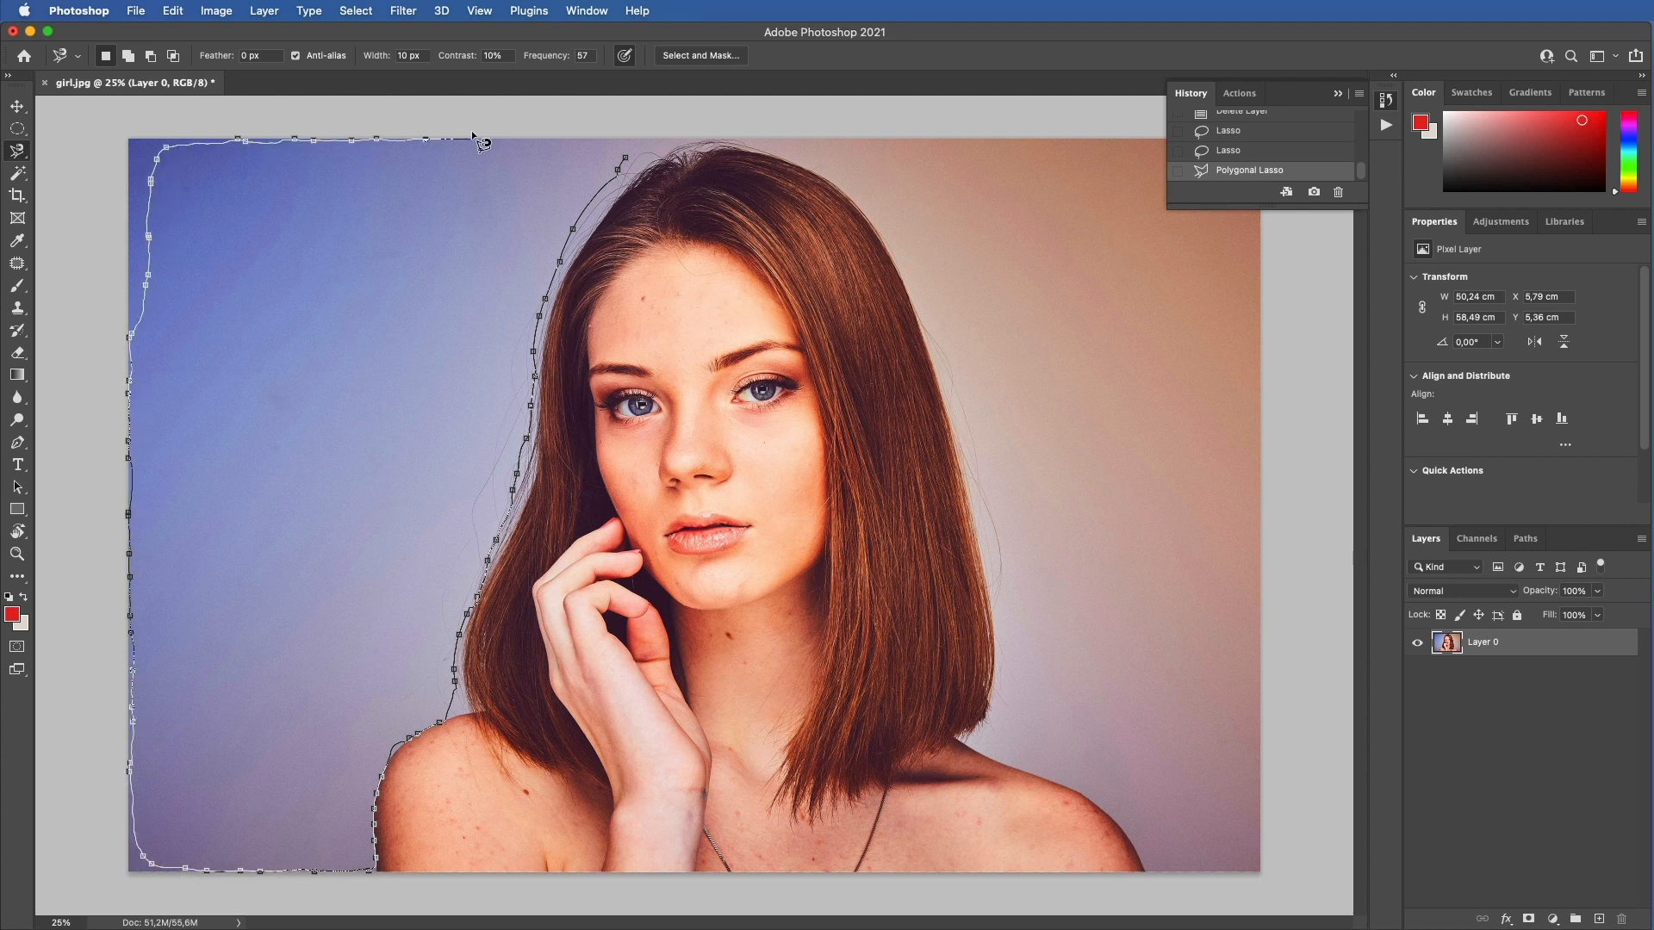
pyautogui.click(627, 140)
pyautogui.click(629, 160)
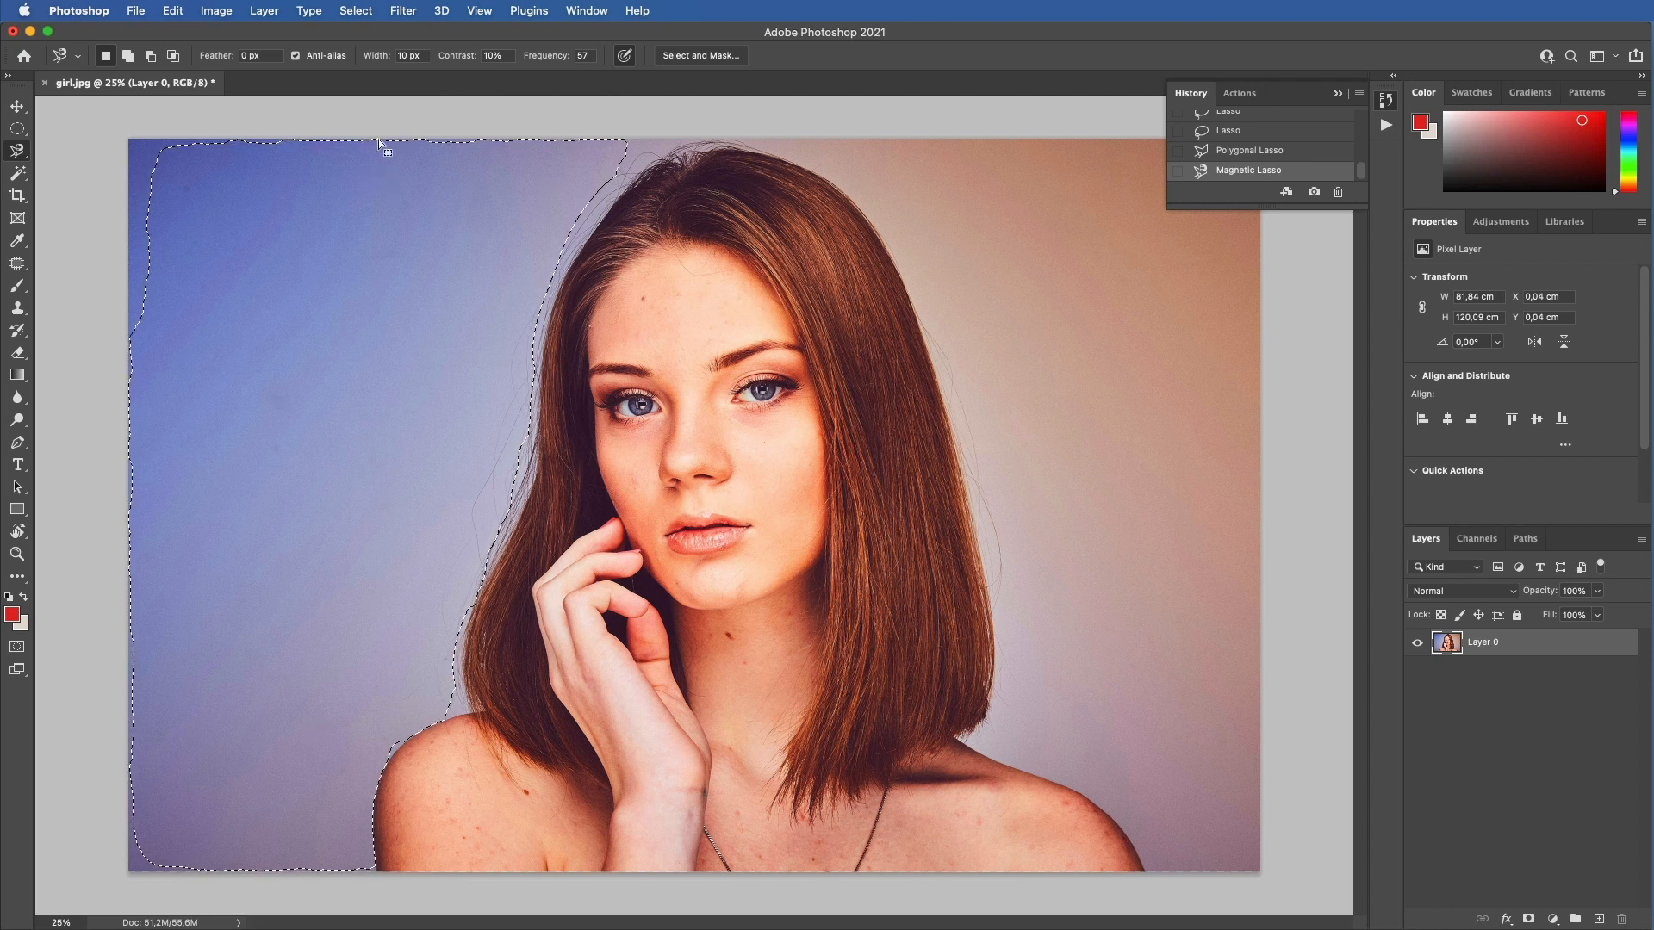
# Select blue background areas with the Magic Wand at tolerance 22, sampling several spots from the corner toward the hair, each replacing the last.
pyautogui.click(18, 173)
pyautogui.click(136, 164)
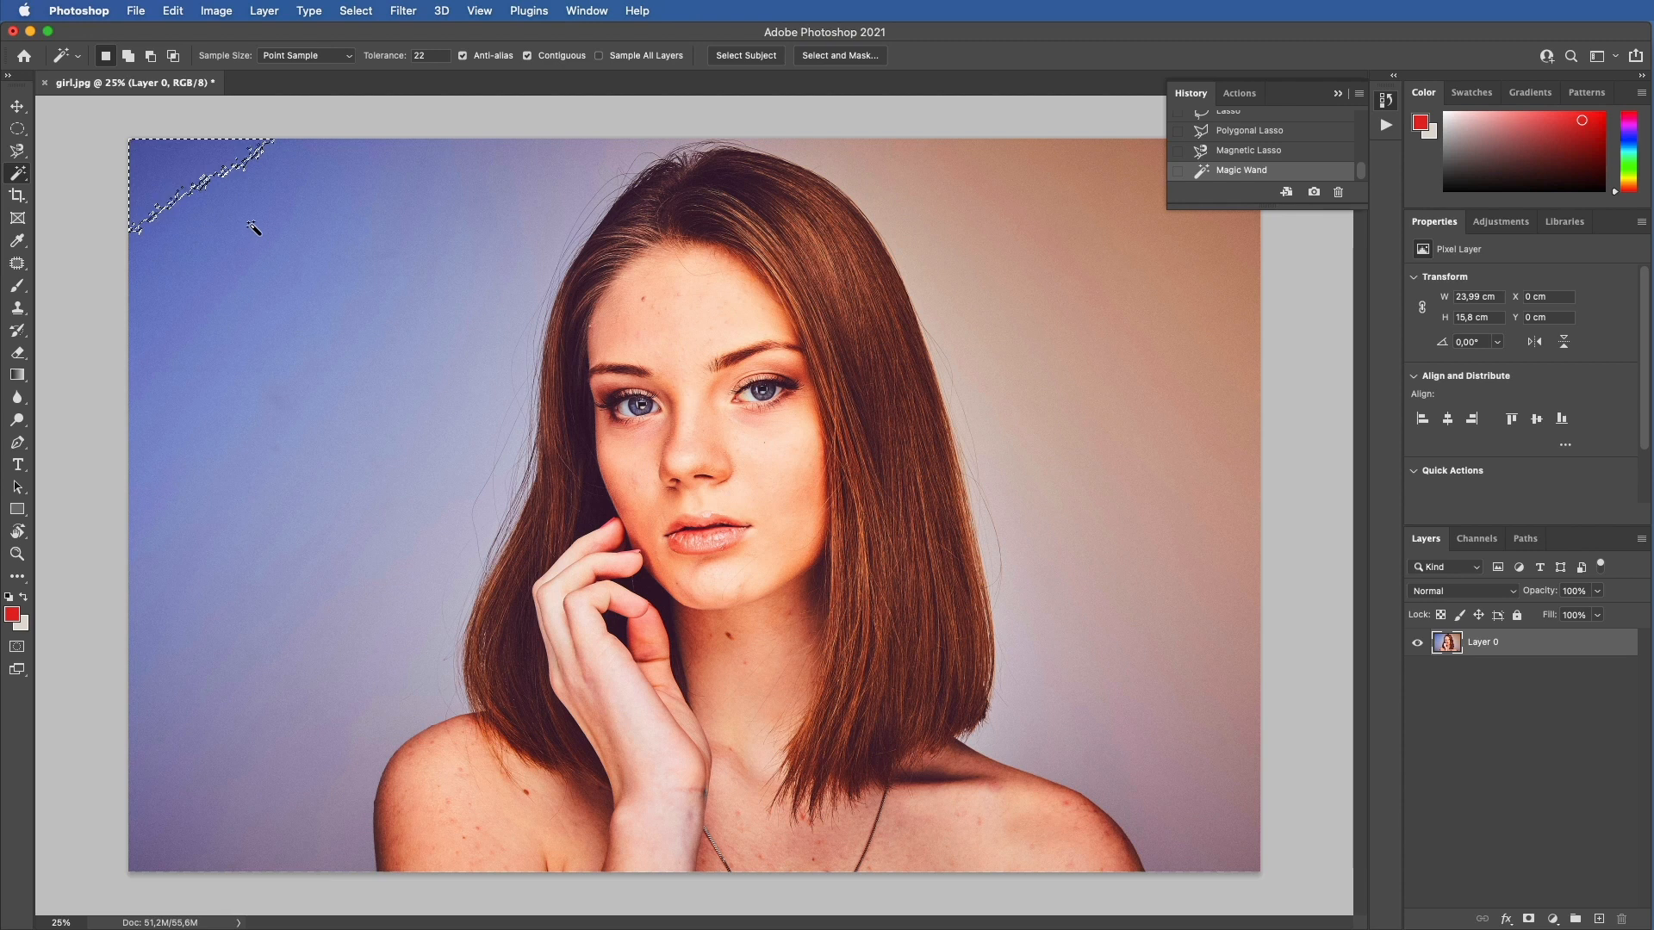
pyautogui.rightClick(17, 173)
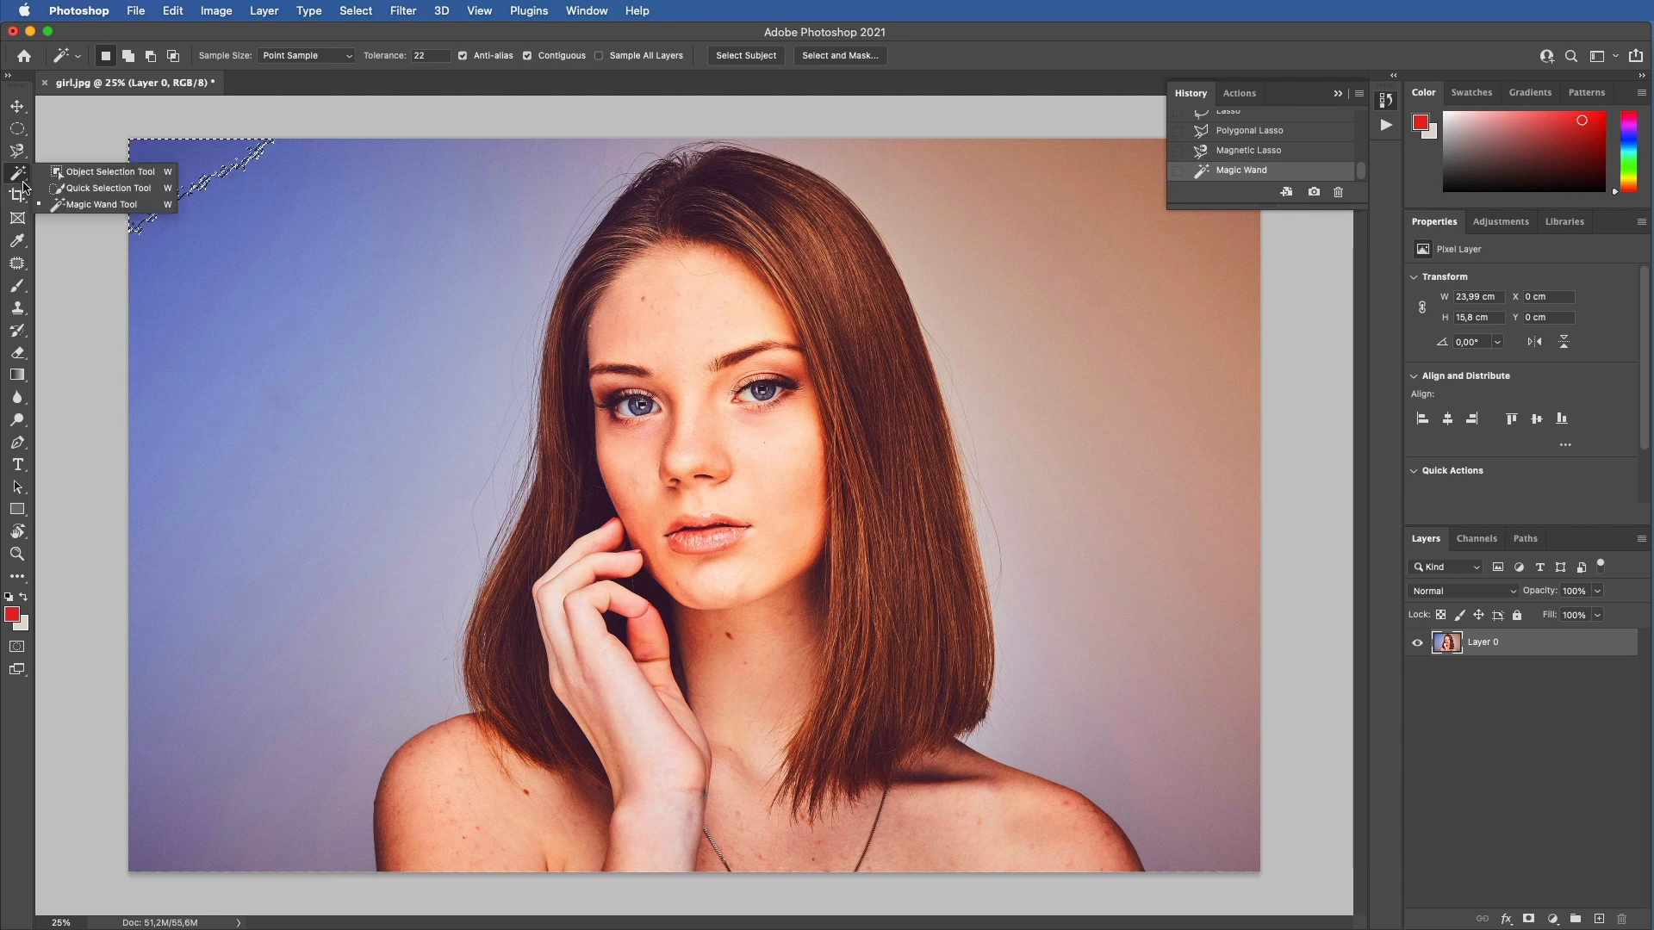
pyautogui.click(78, 207)
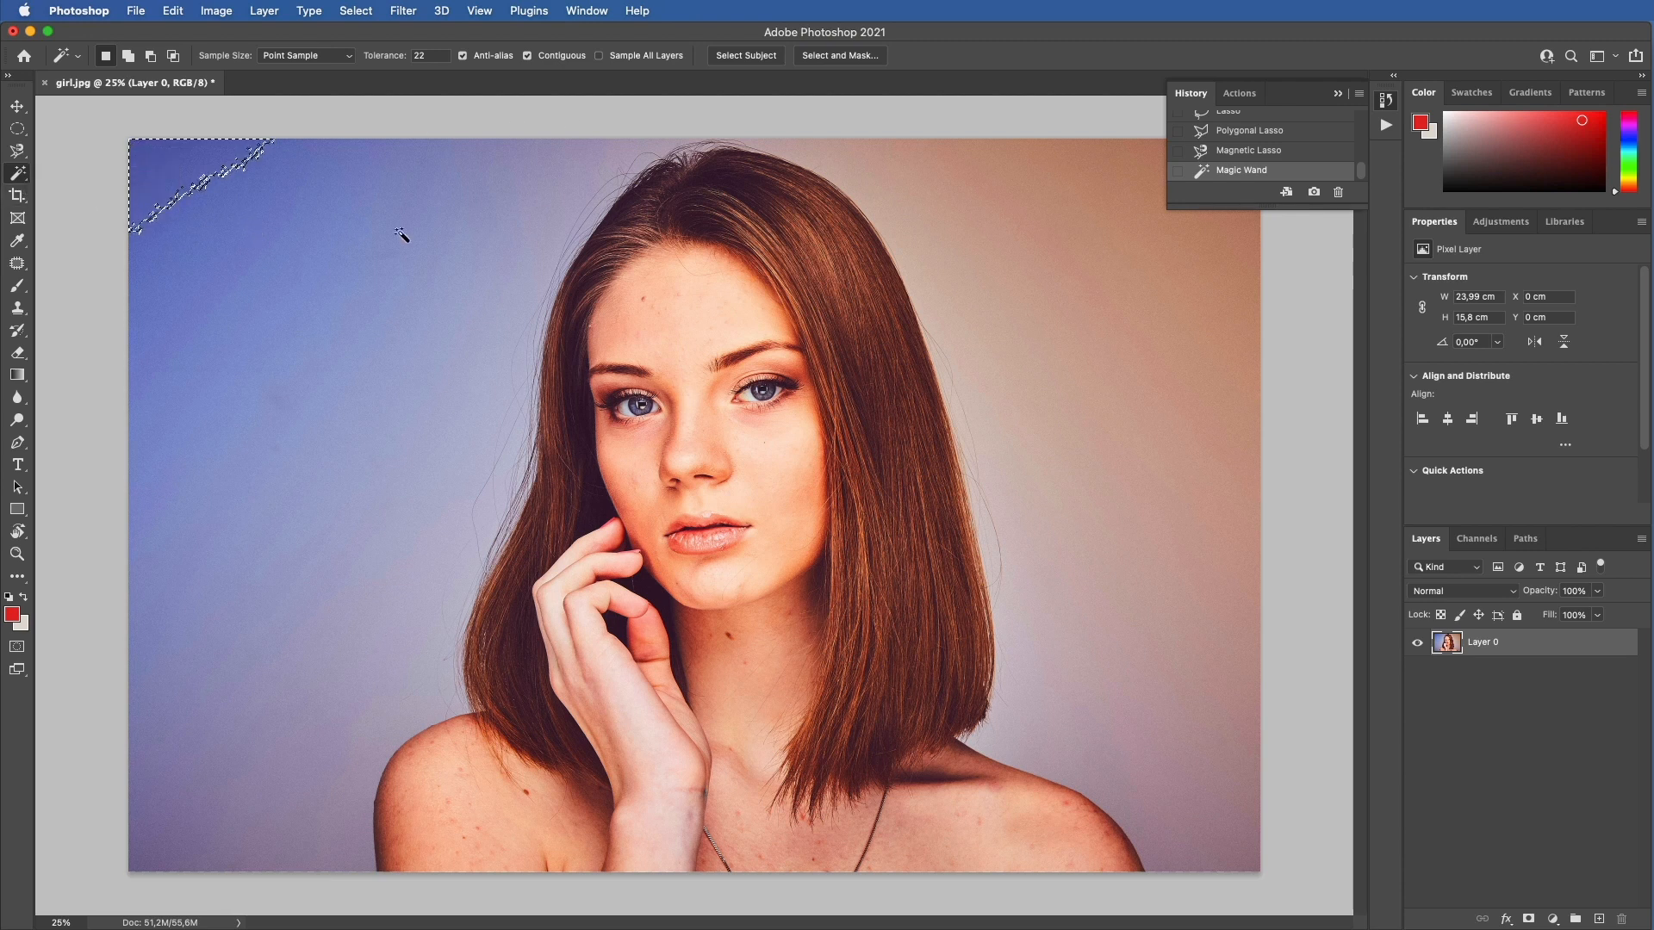
pyautogui.click(352, 234)
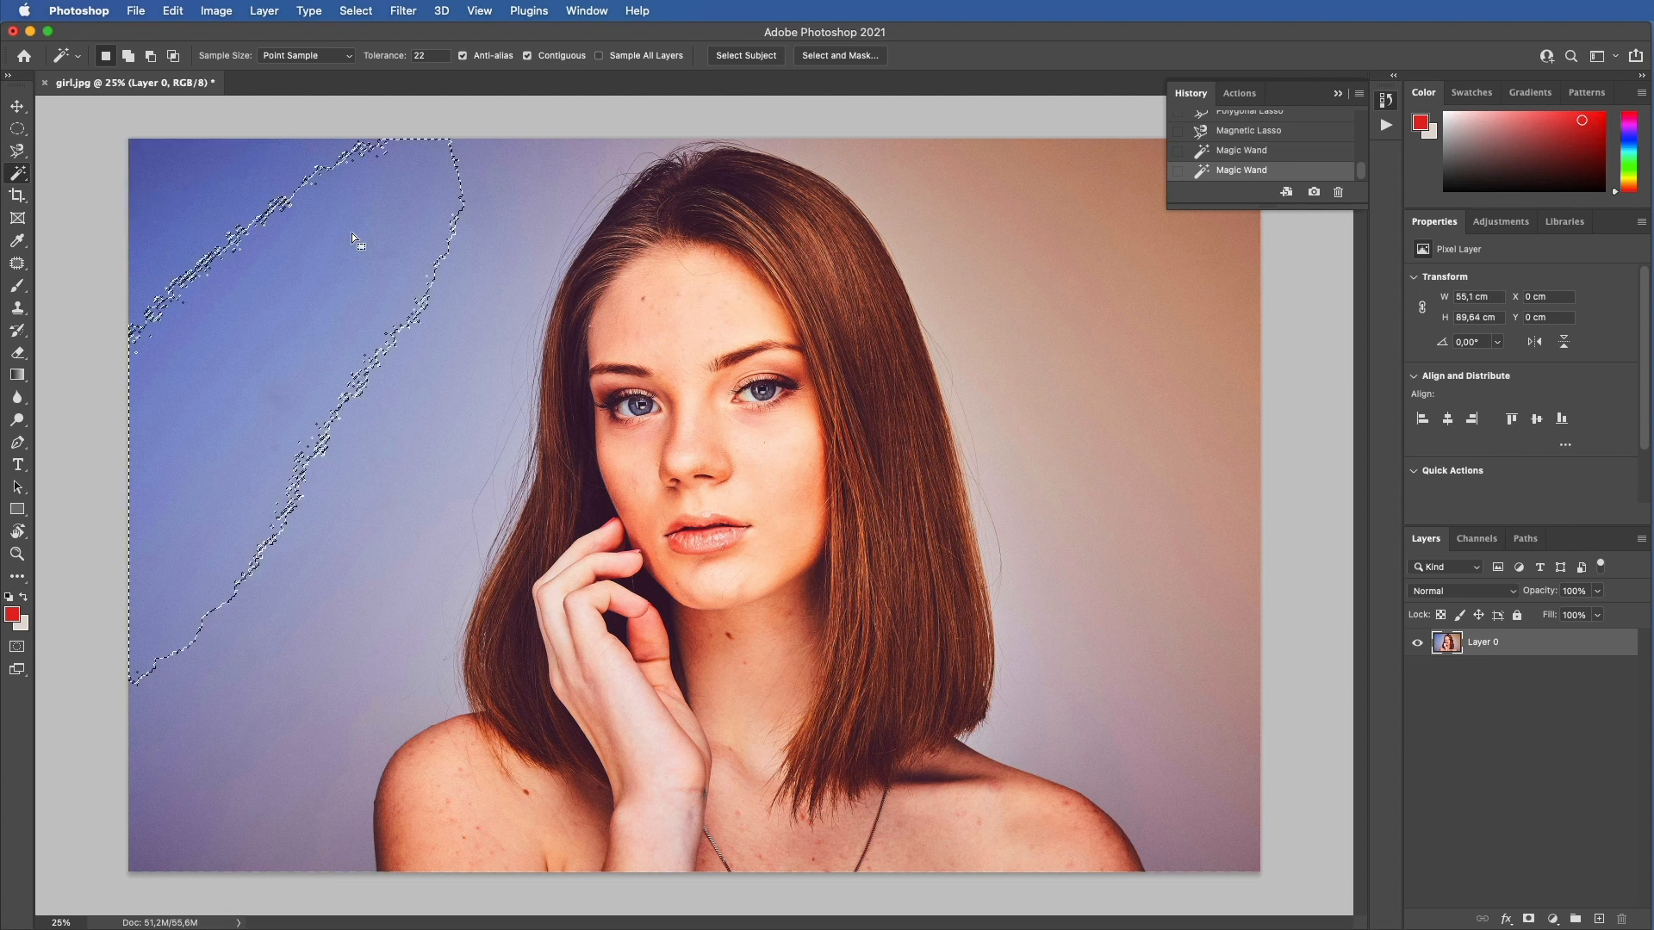
pyautogui.click(422, 245)
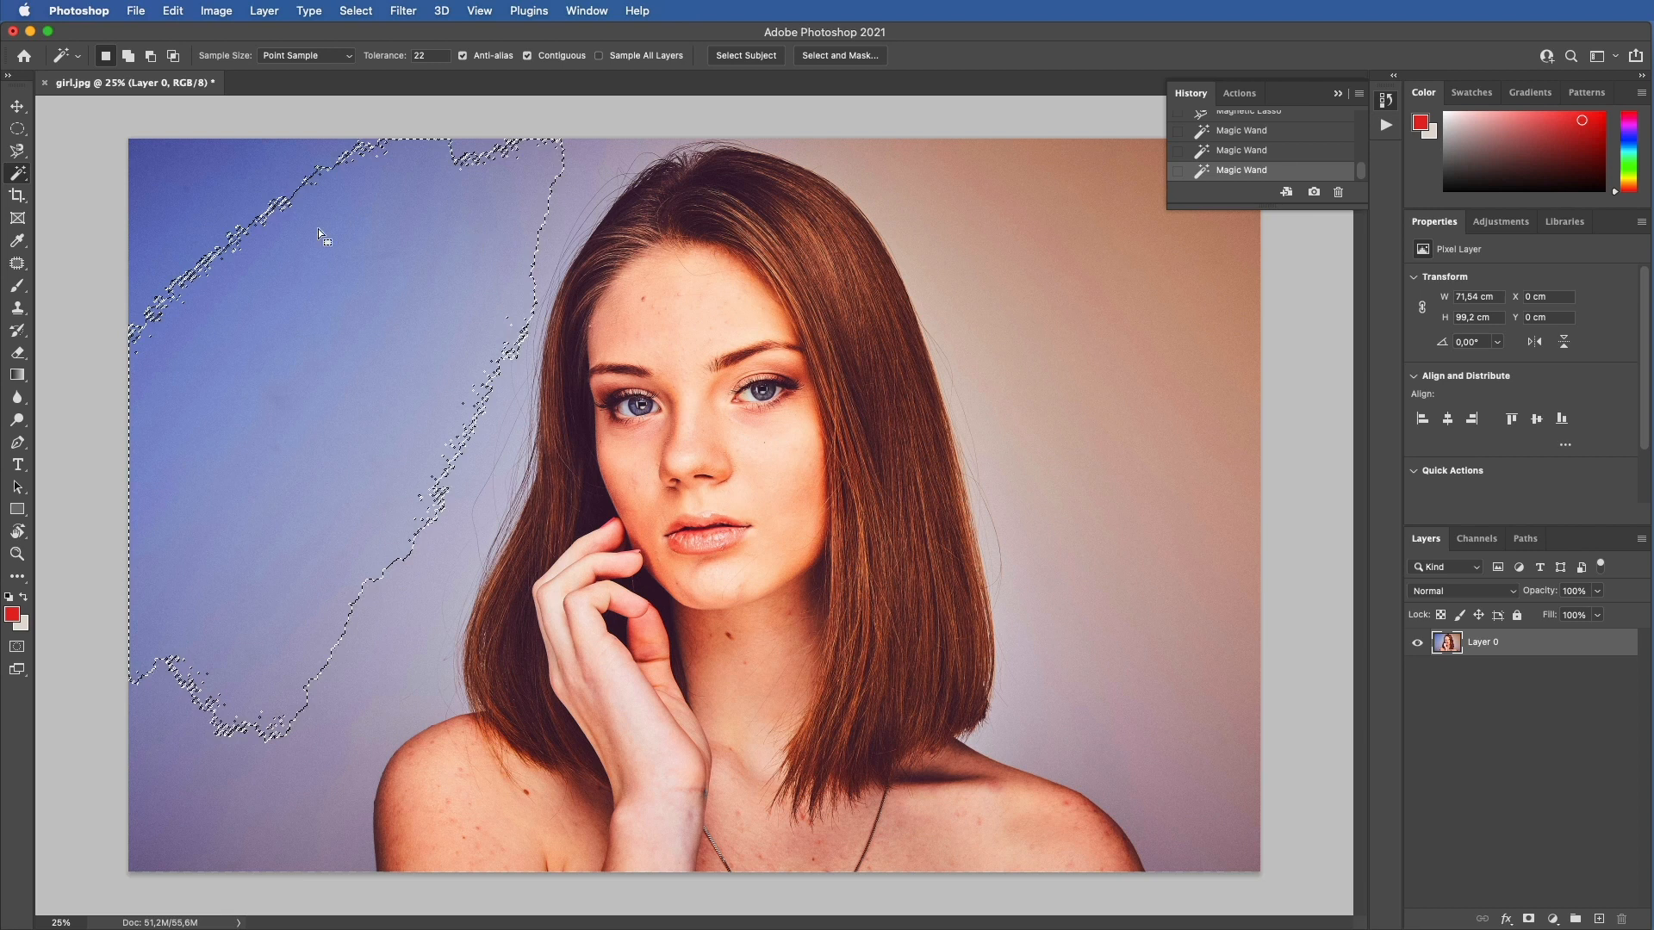
pyautogui.click(366, 228)
pyautogui.click(369, 286)
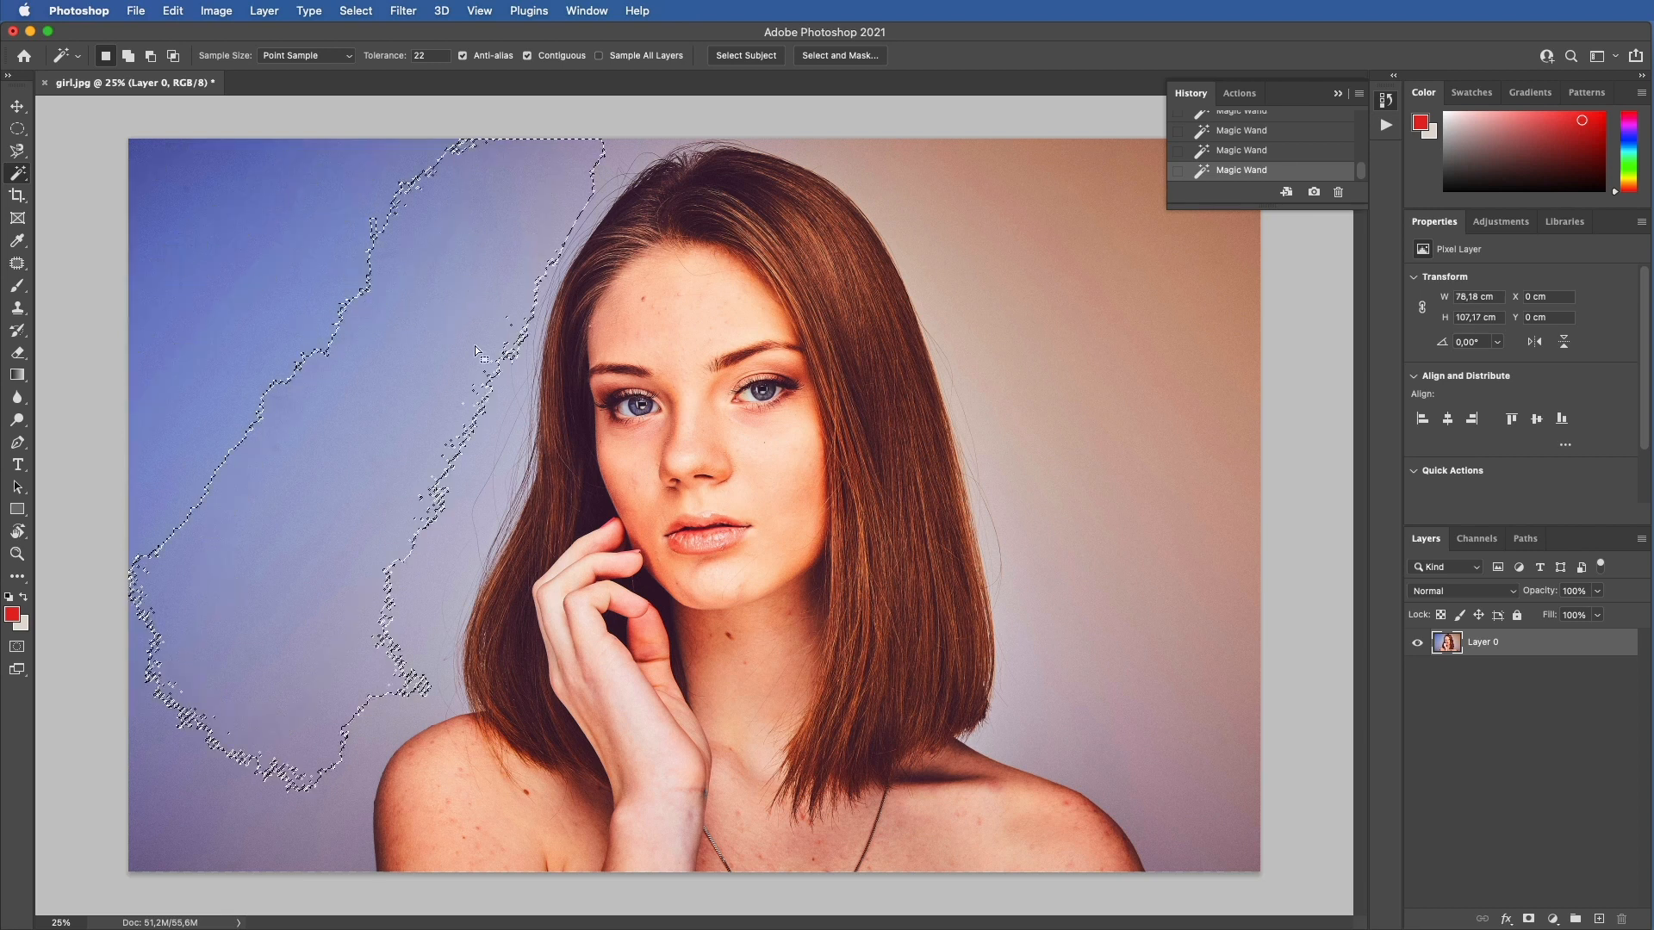
pyautogui.click(393, 353)
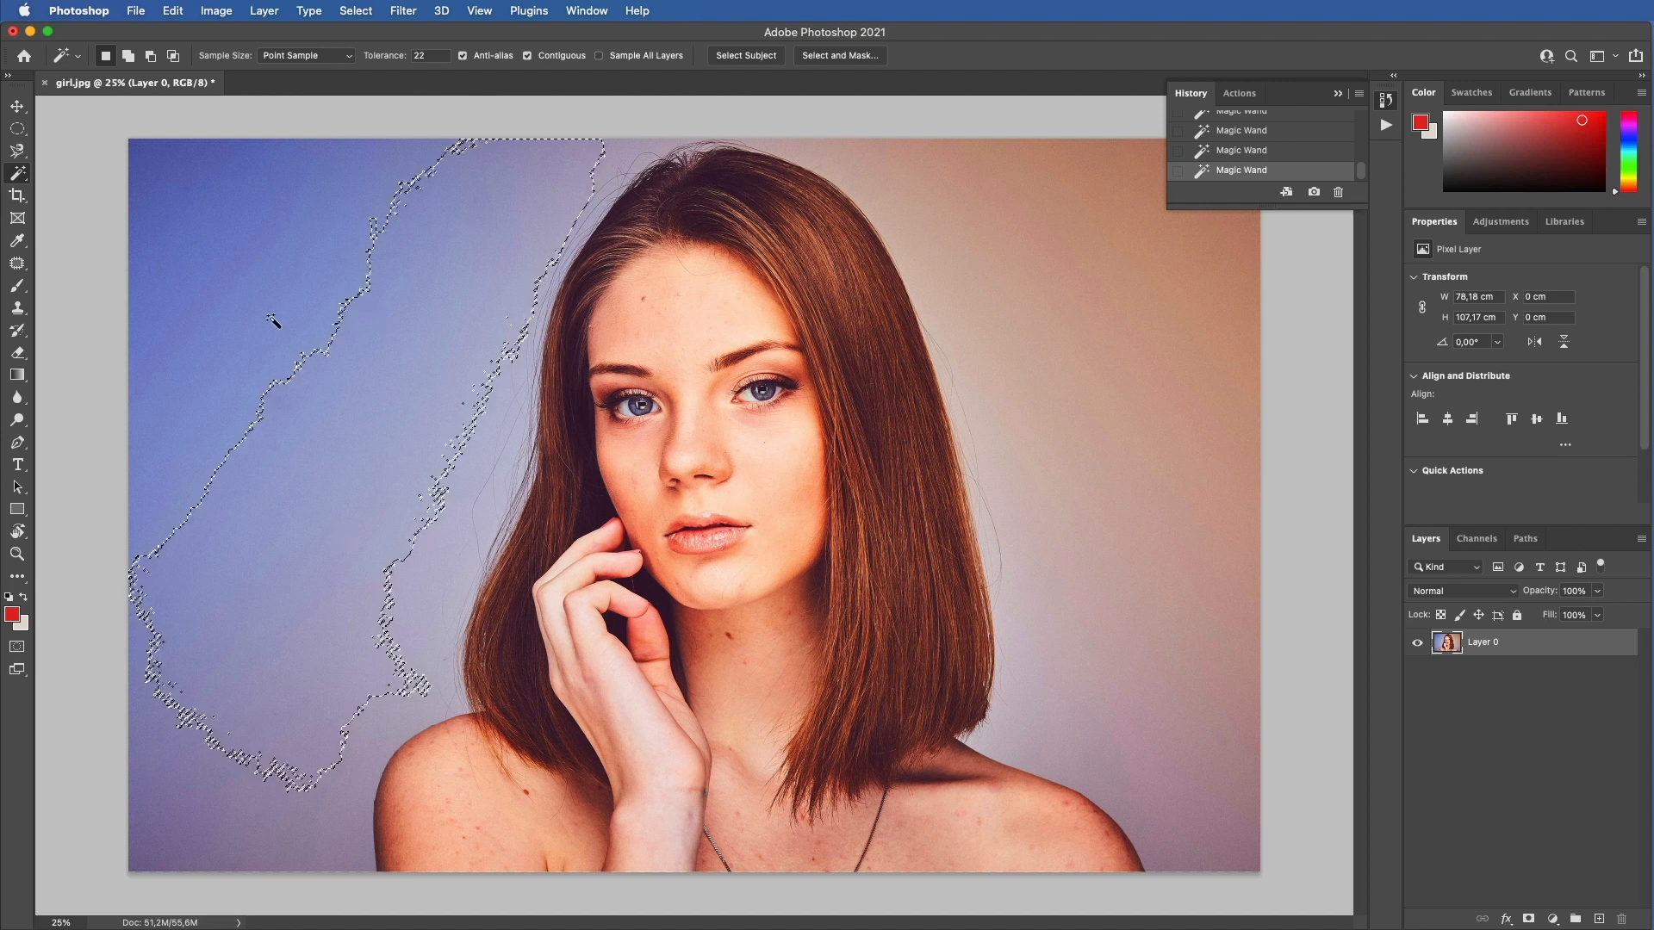
# Add the dark blue upper corner, the strip beside the hair and the lower background area to the Magic Wand selection.
pyautogui.press('shift')
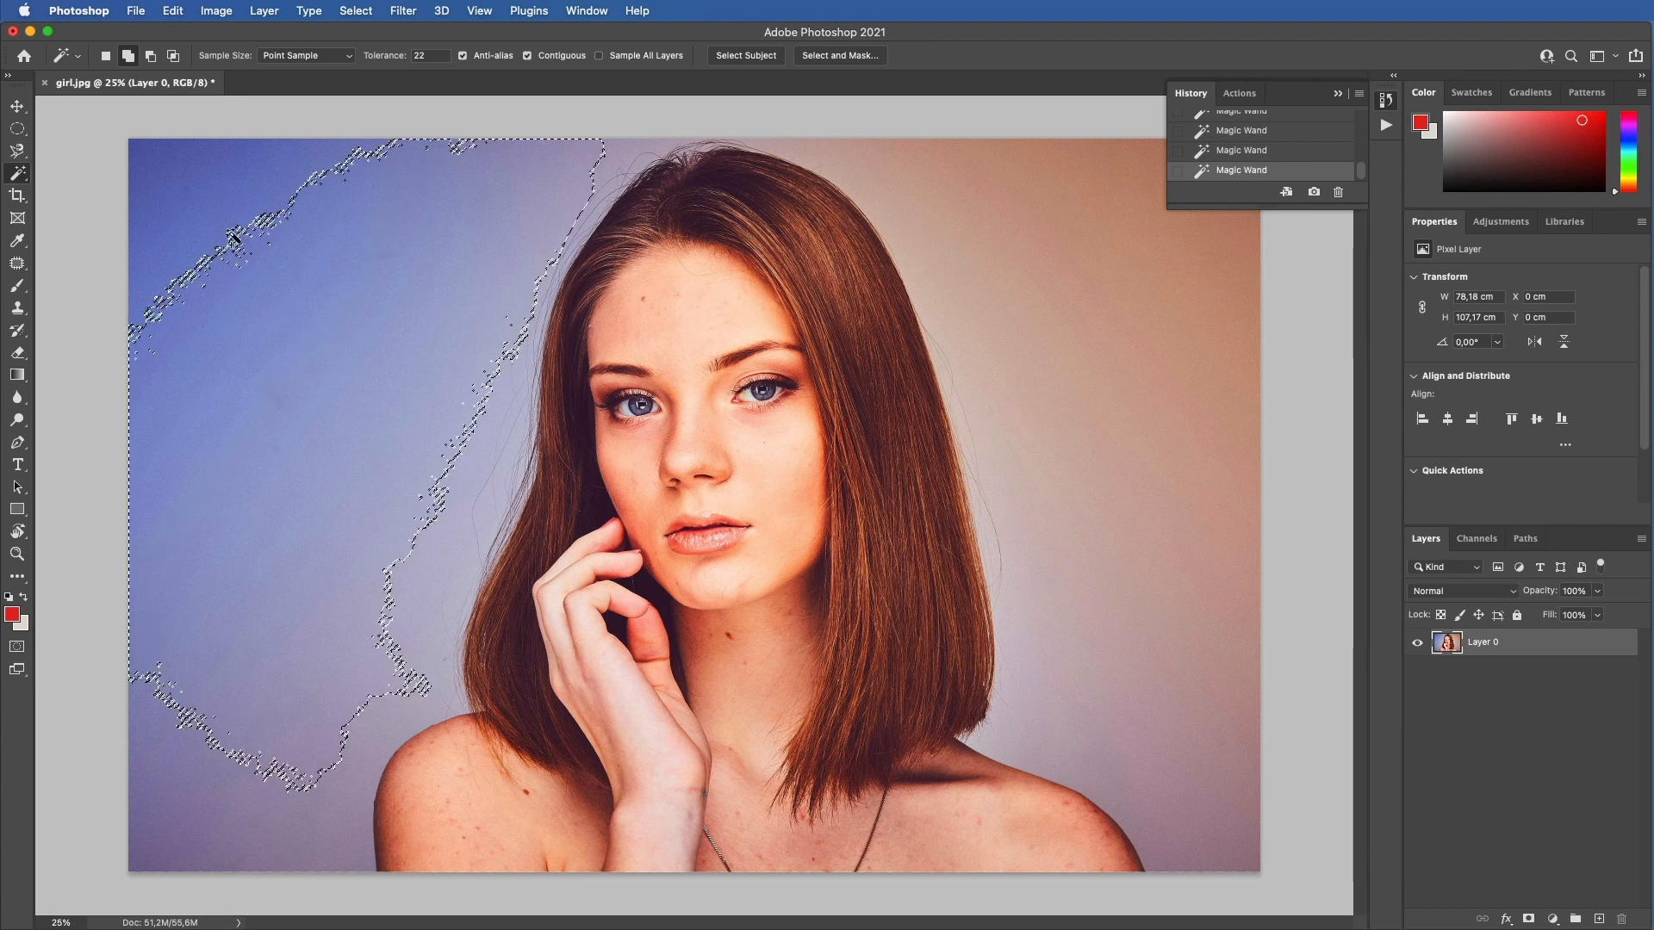
pyautogui.click(185, 183)
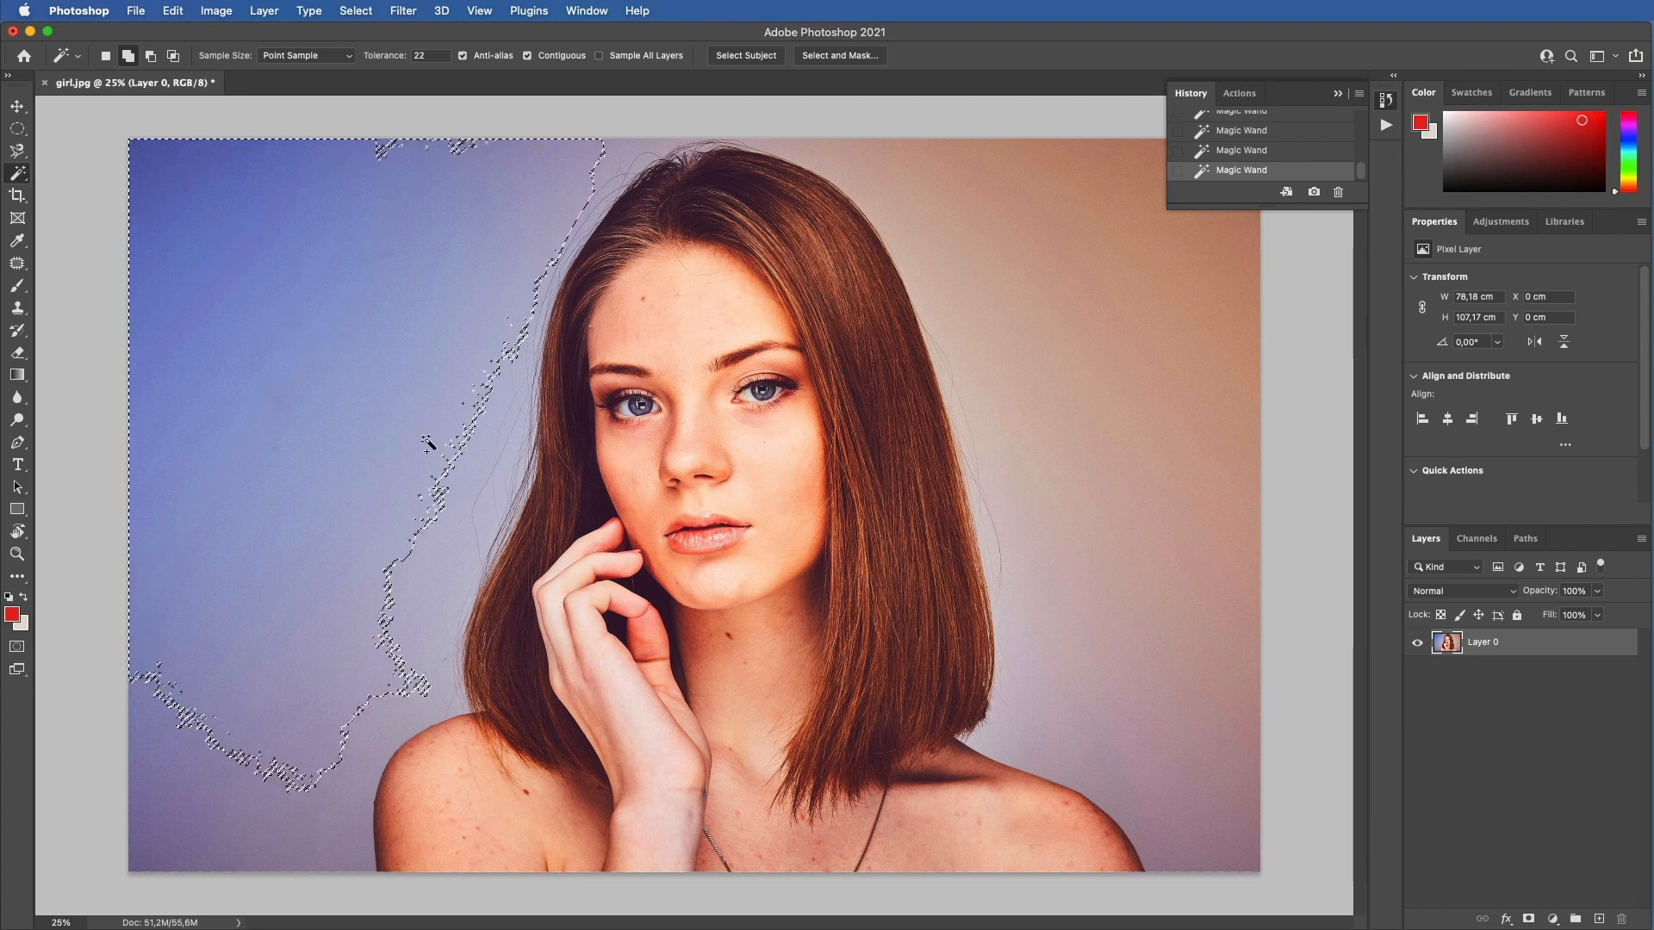
pyautogui.click(448, 488)
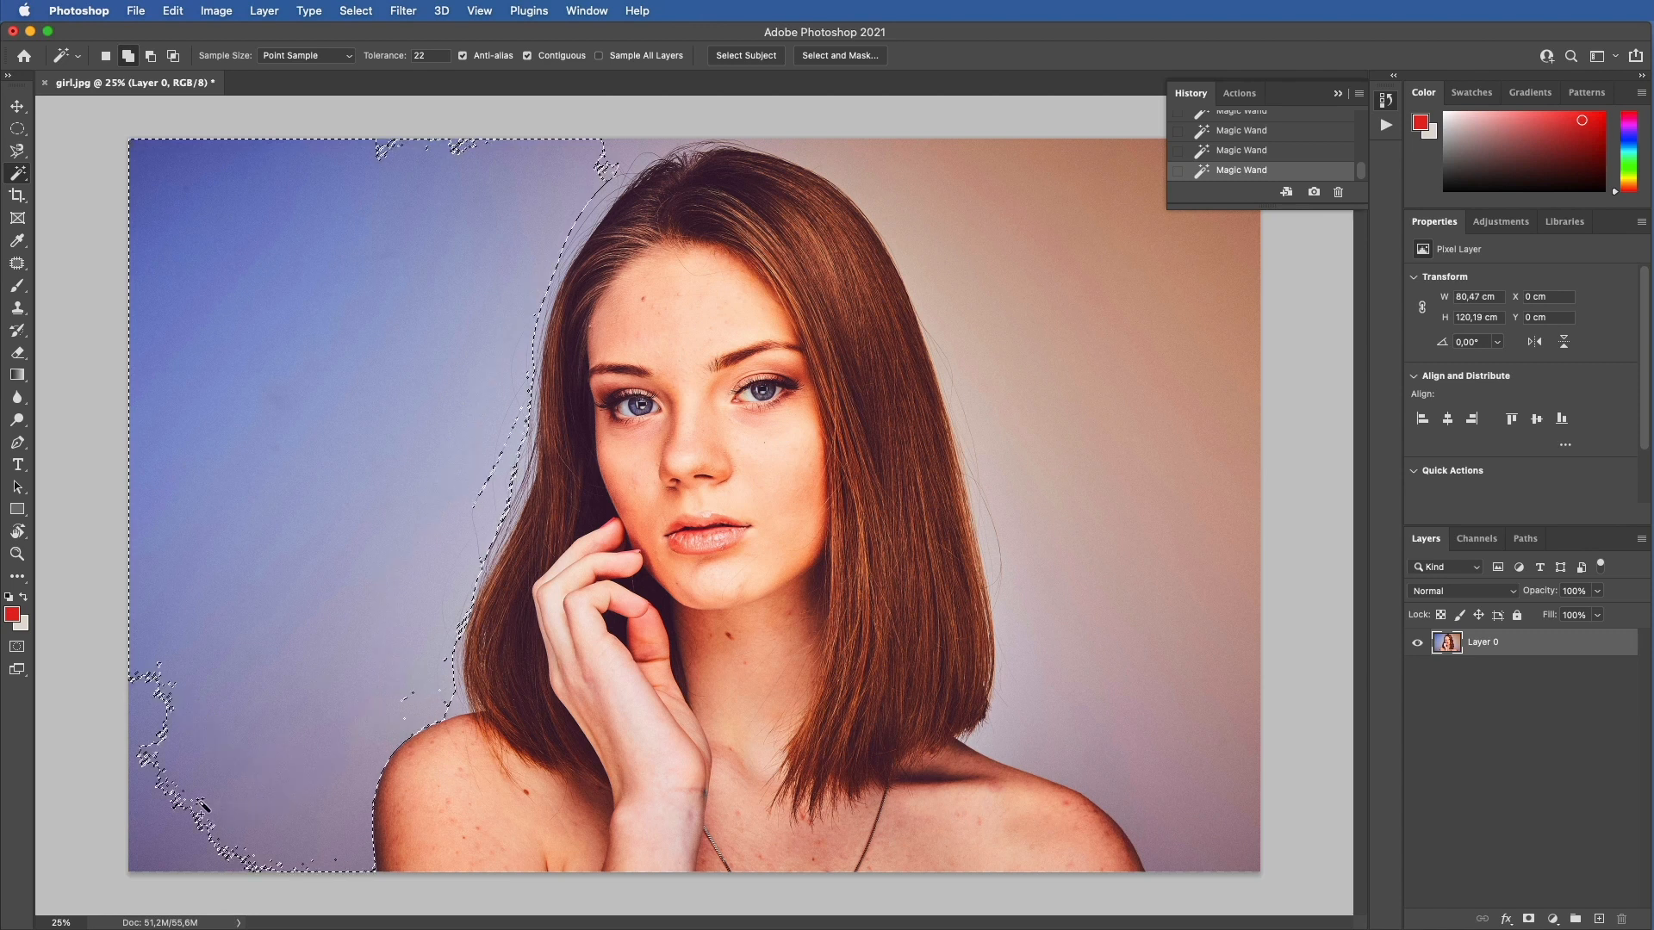
pyautogui.click(172, 737)
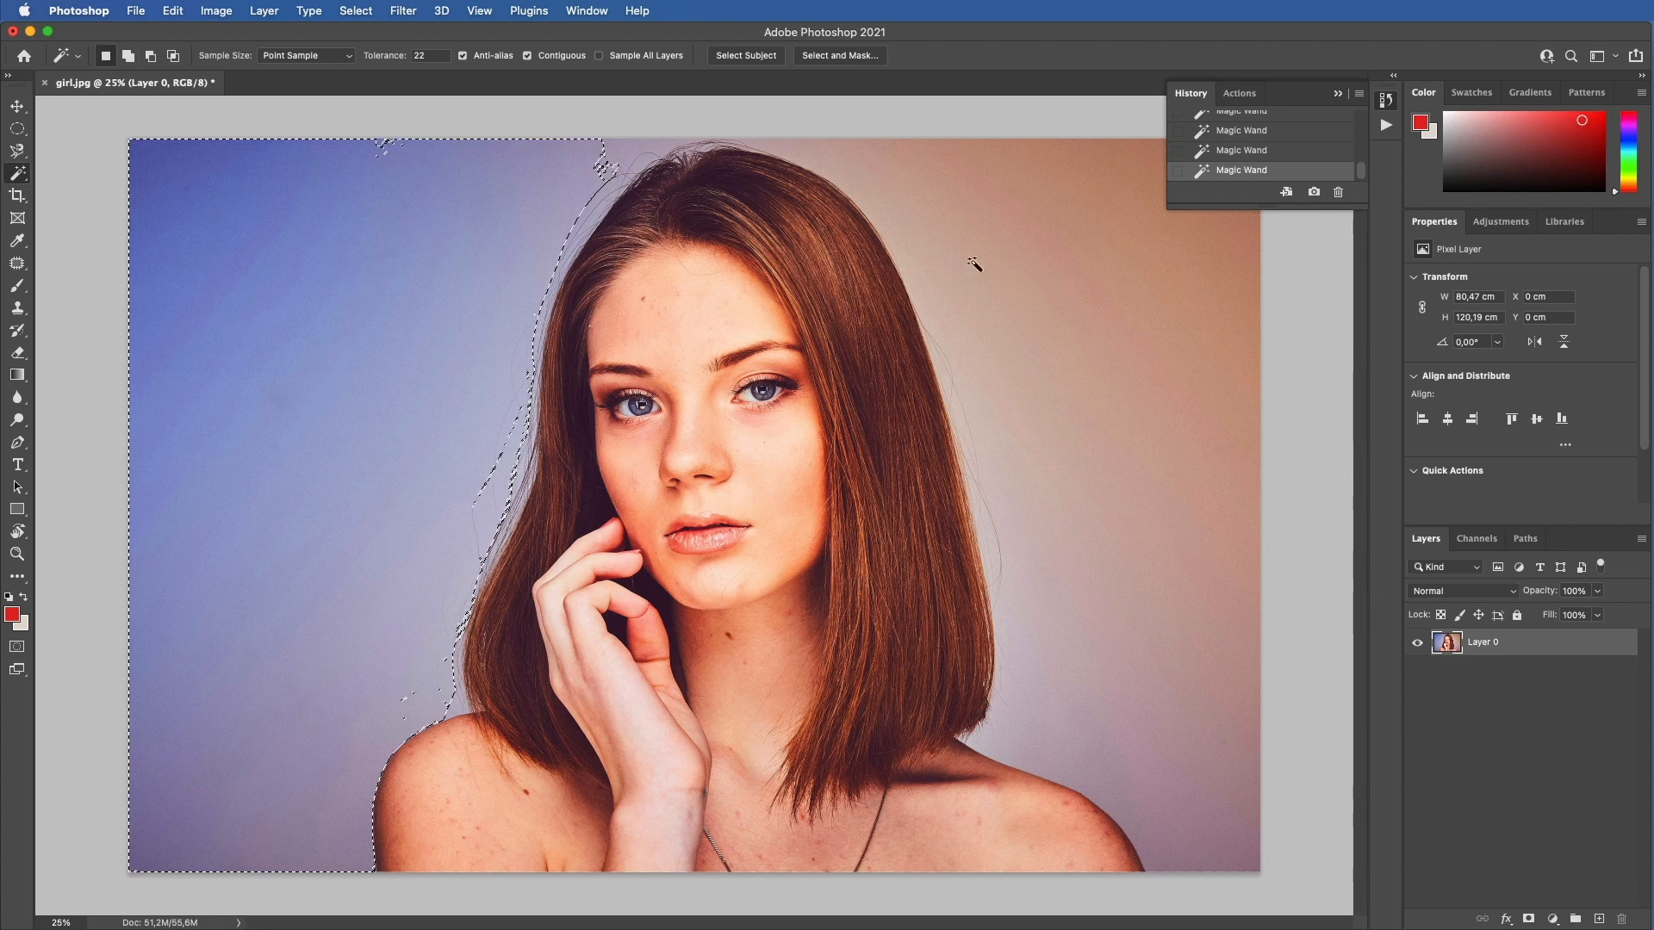
# Subtract the strip near the hair, the upper corner and the lower background area from the Magic Wand selection, and deselect what remains.
pyautogui.keyDown('alt'); pyautogui.click(497, 265); pyautogui.keyUp('alt')
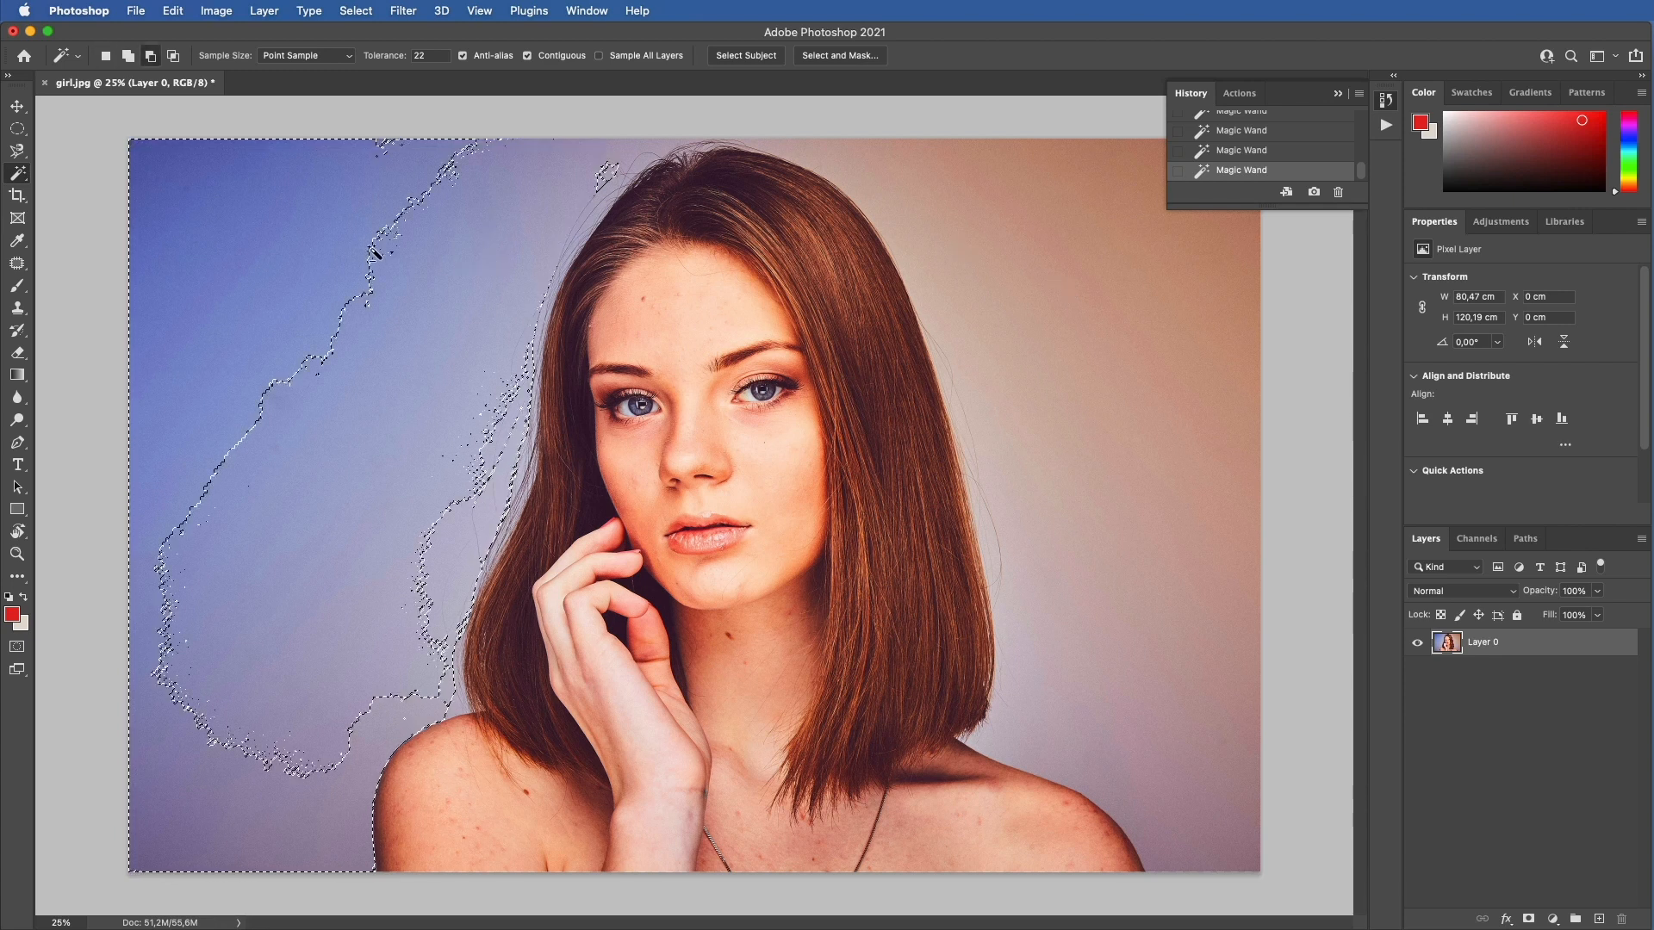
pyautogui.keyDown('alt'); pyautogui.click(168, 185); pyautogui.keyUp('alt')
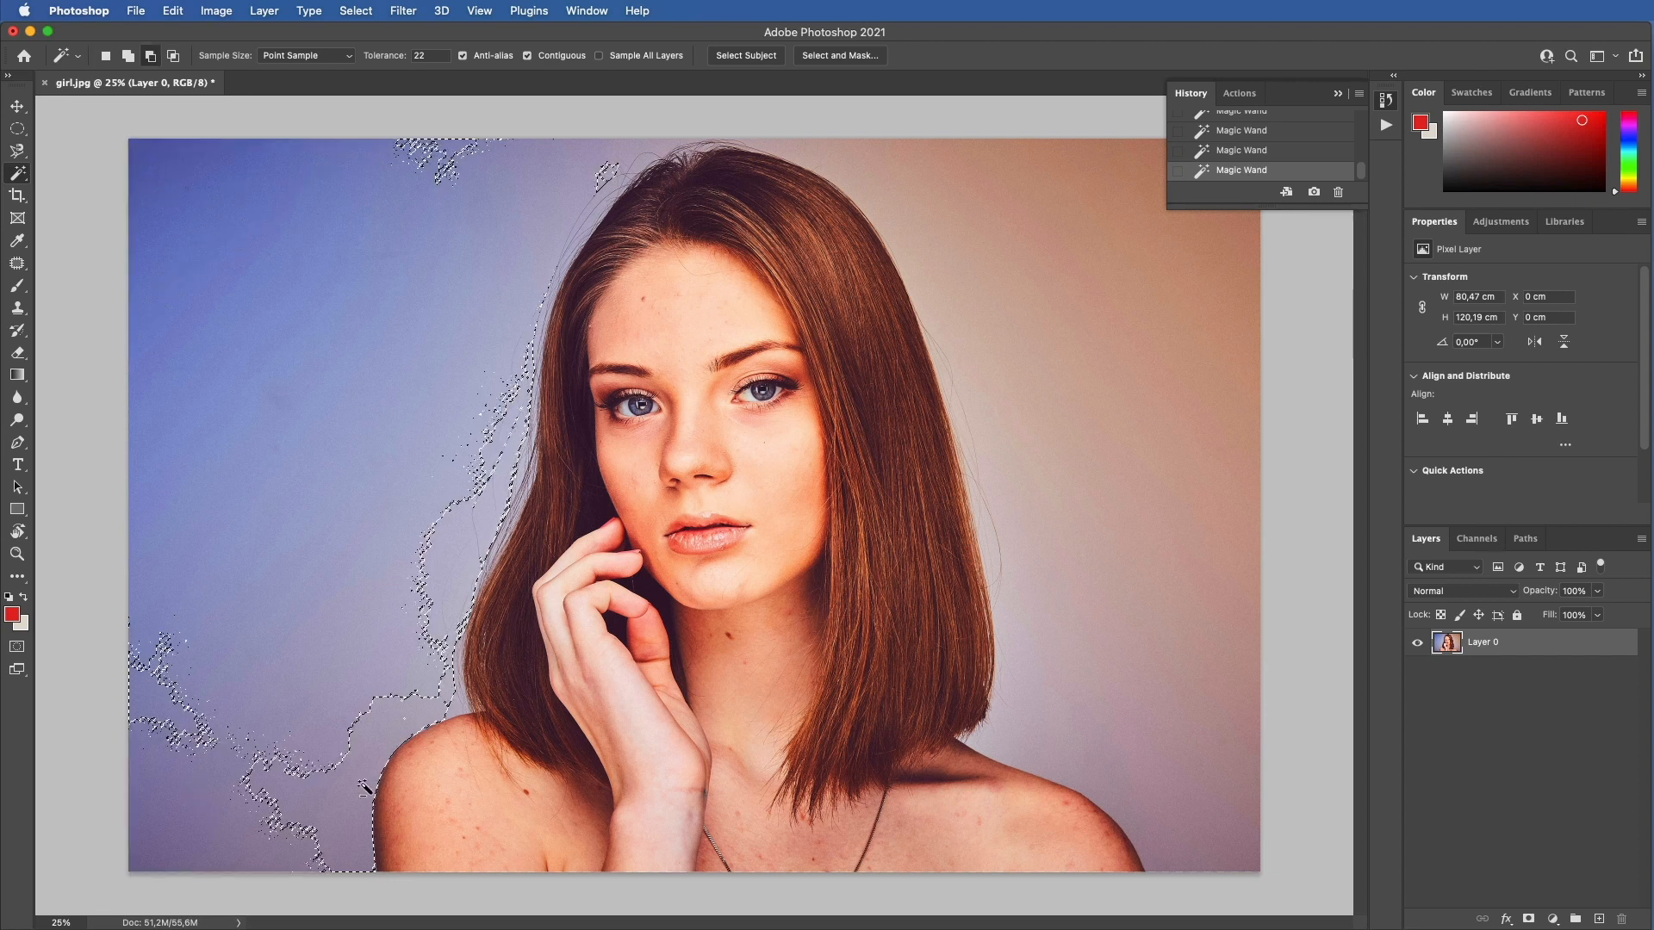
pyautogui.keyDown('alt'); pyautogui.click(150, 687); pyautogui.keyUp('alt')
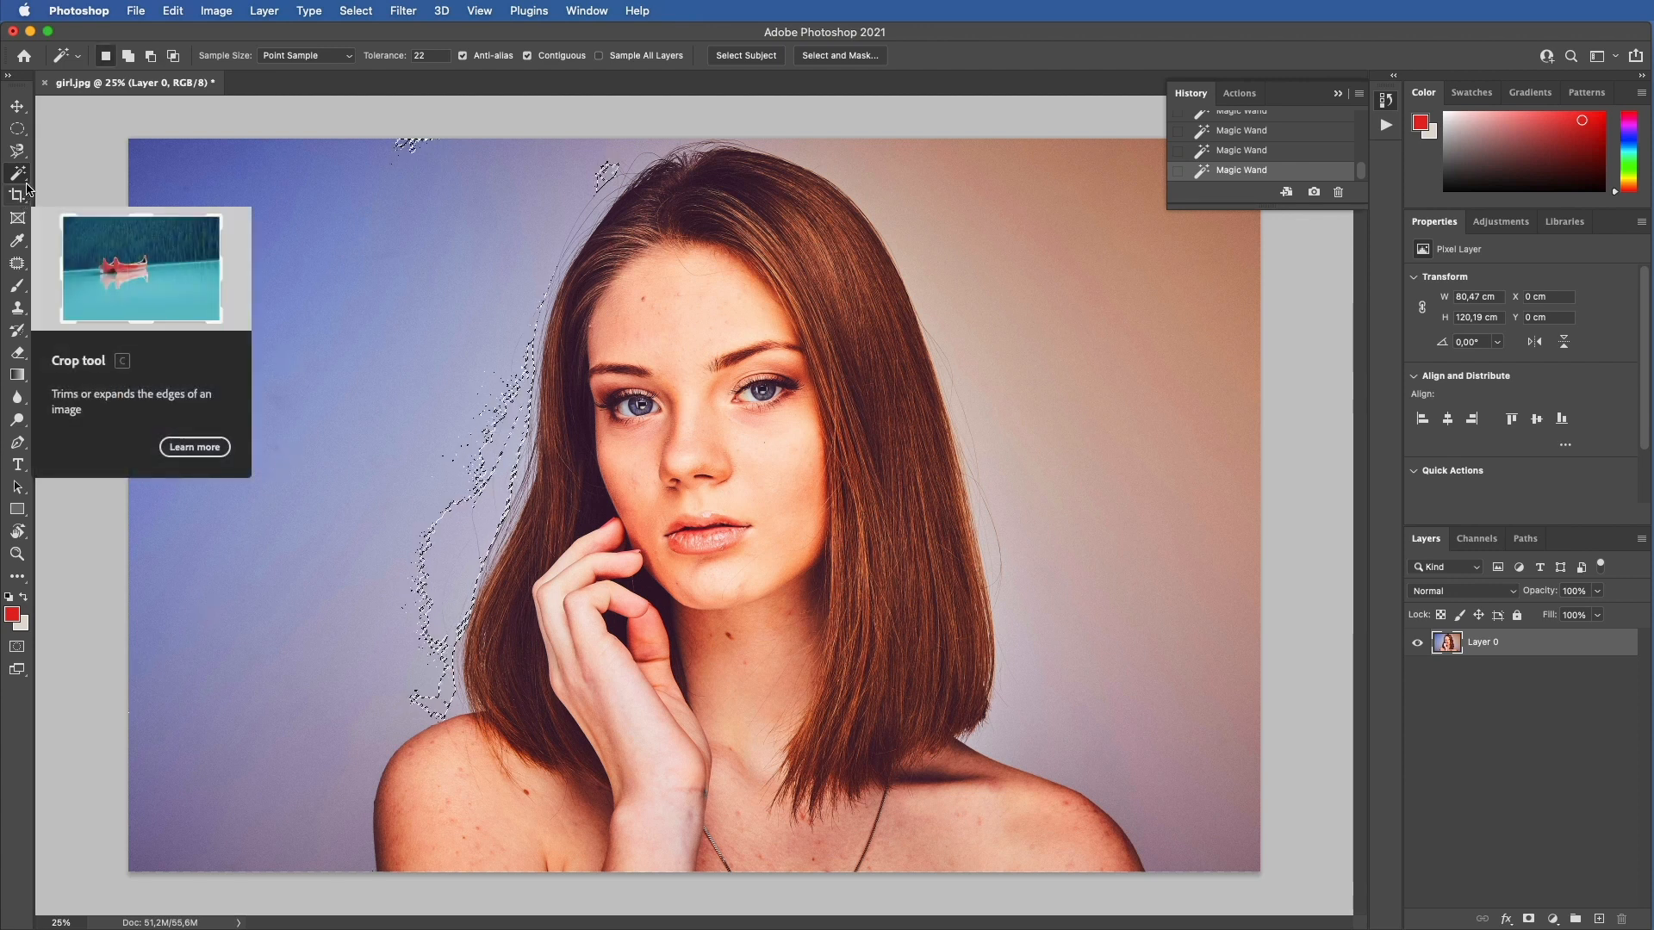
pyautogui.press('m')
pyautogui.click(666, 205)
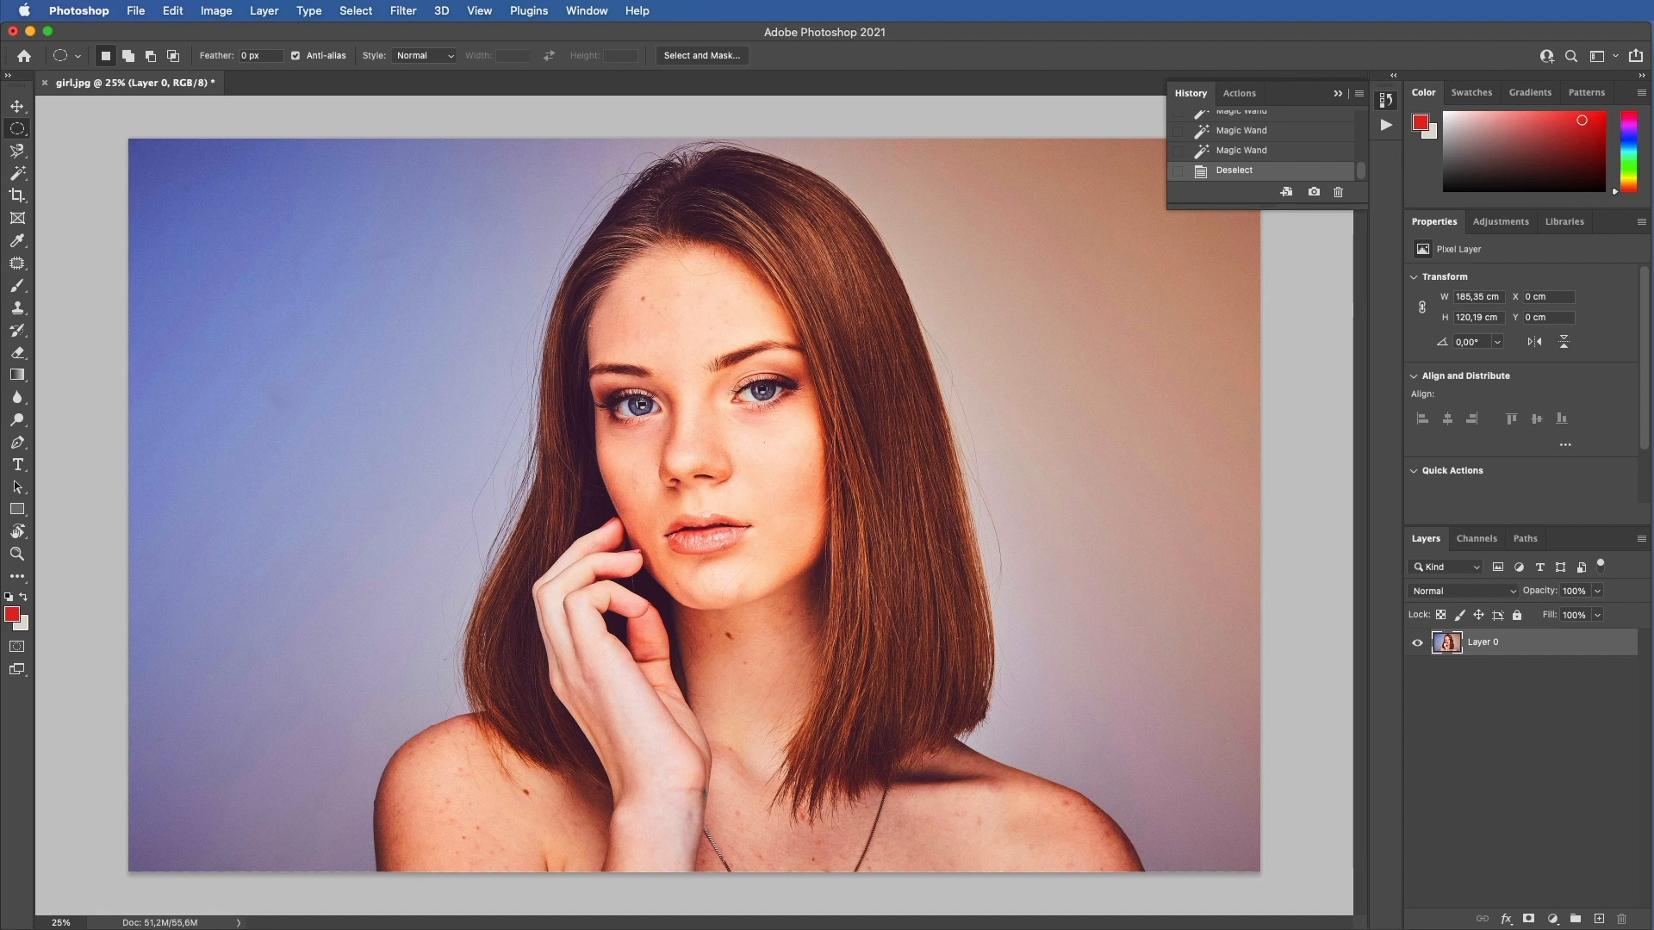
# Crop the portrait to about 152 by 116 cm by trimming its sides, top and bottom.
pyautogui.click(17, 197)
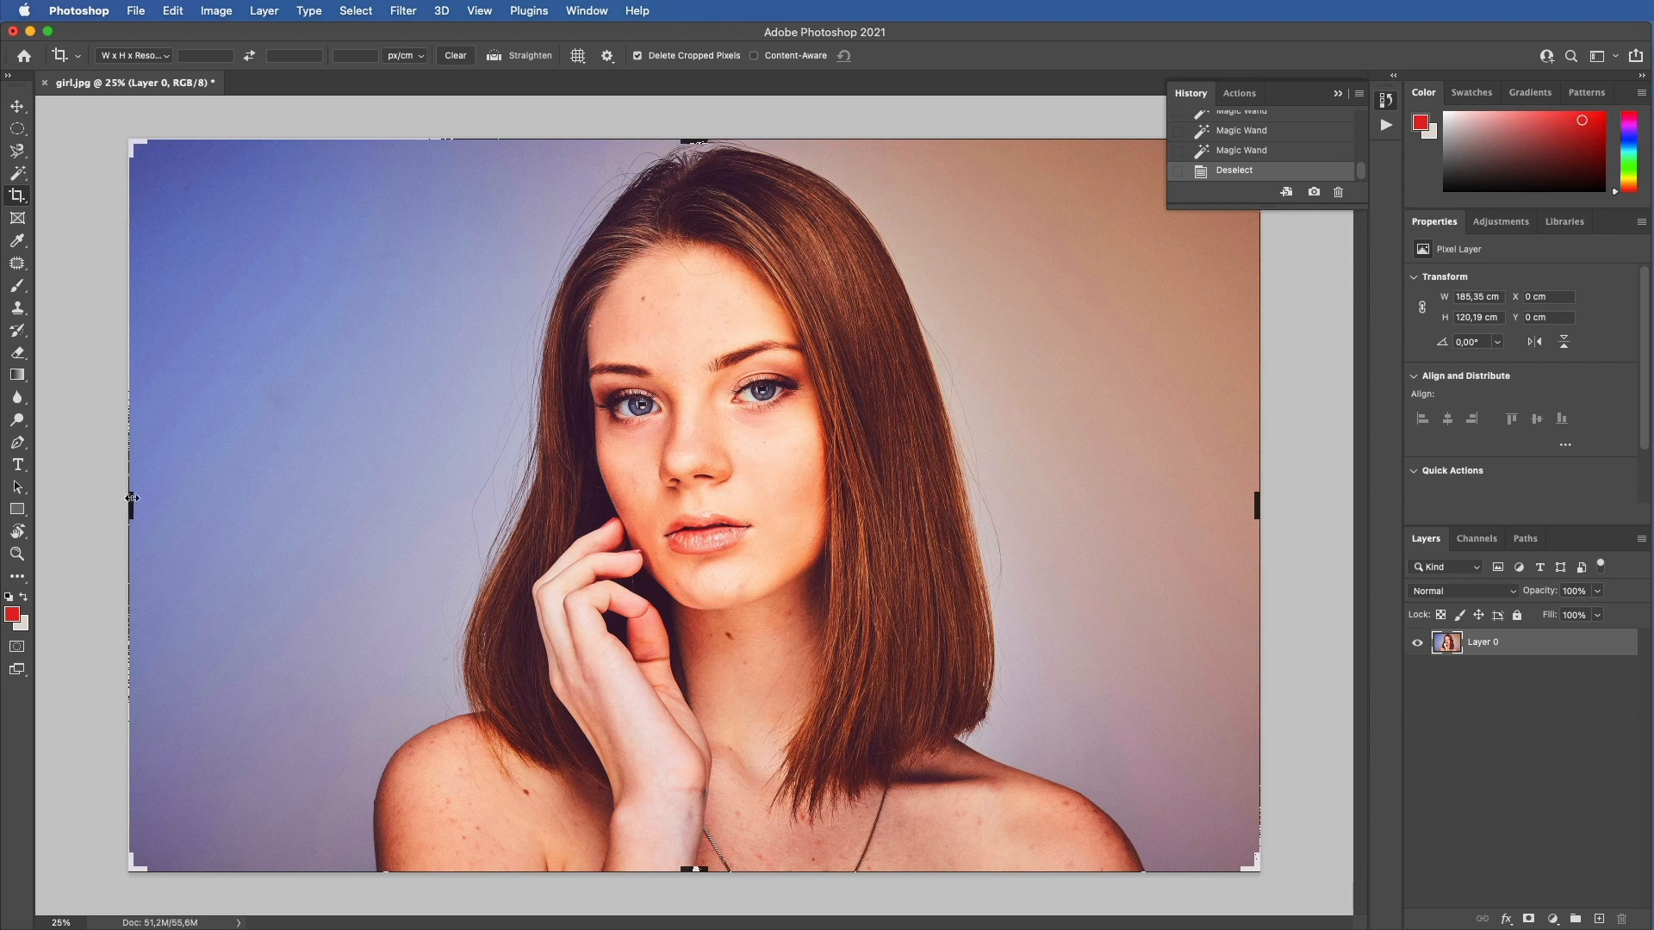
pyautogui.moveTo(131, 503); pyautogui.dragTo(211, 506)
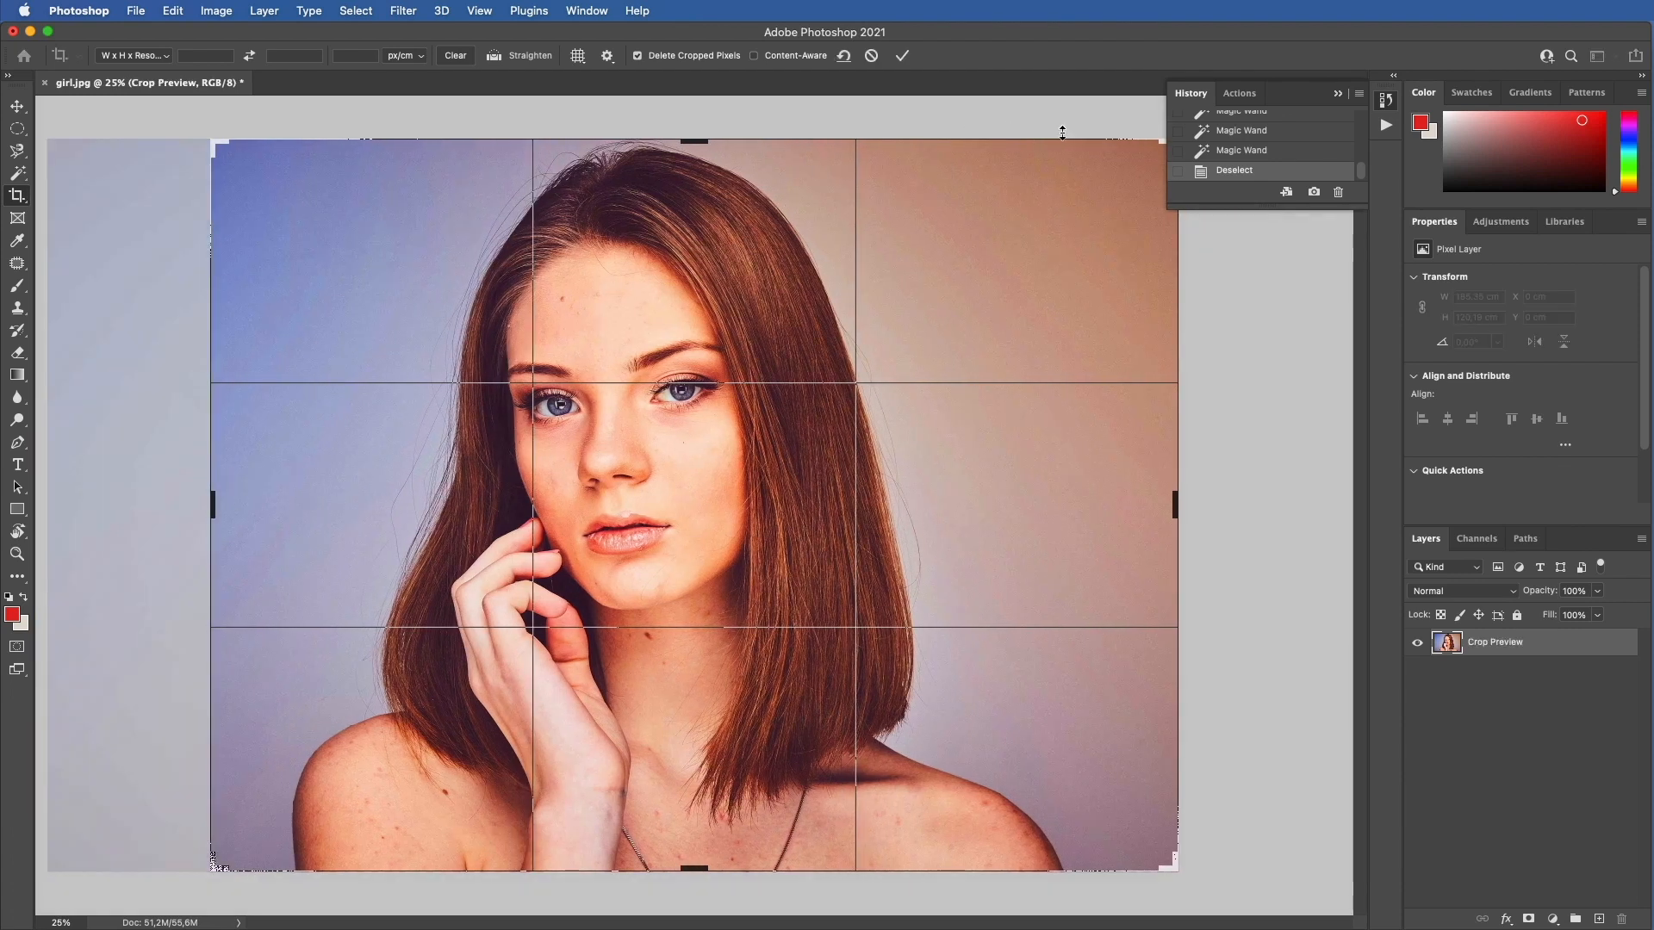
pyautogui.moveTo(1174, 864)
pyautogui.mouseDown()
pyautogui.moveTo(1123, 812)
pyautogui.moveTo(1153, 855)
pyautogui.mouseUp()
pyautogui.press('Return')
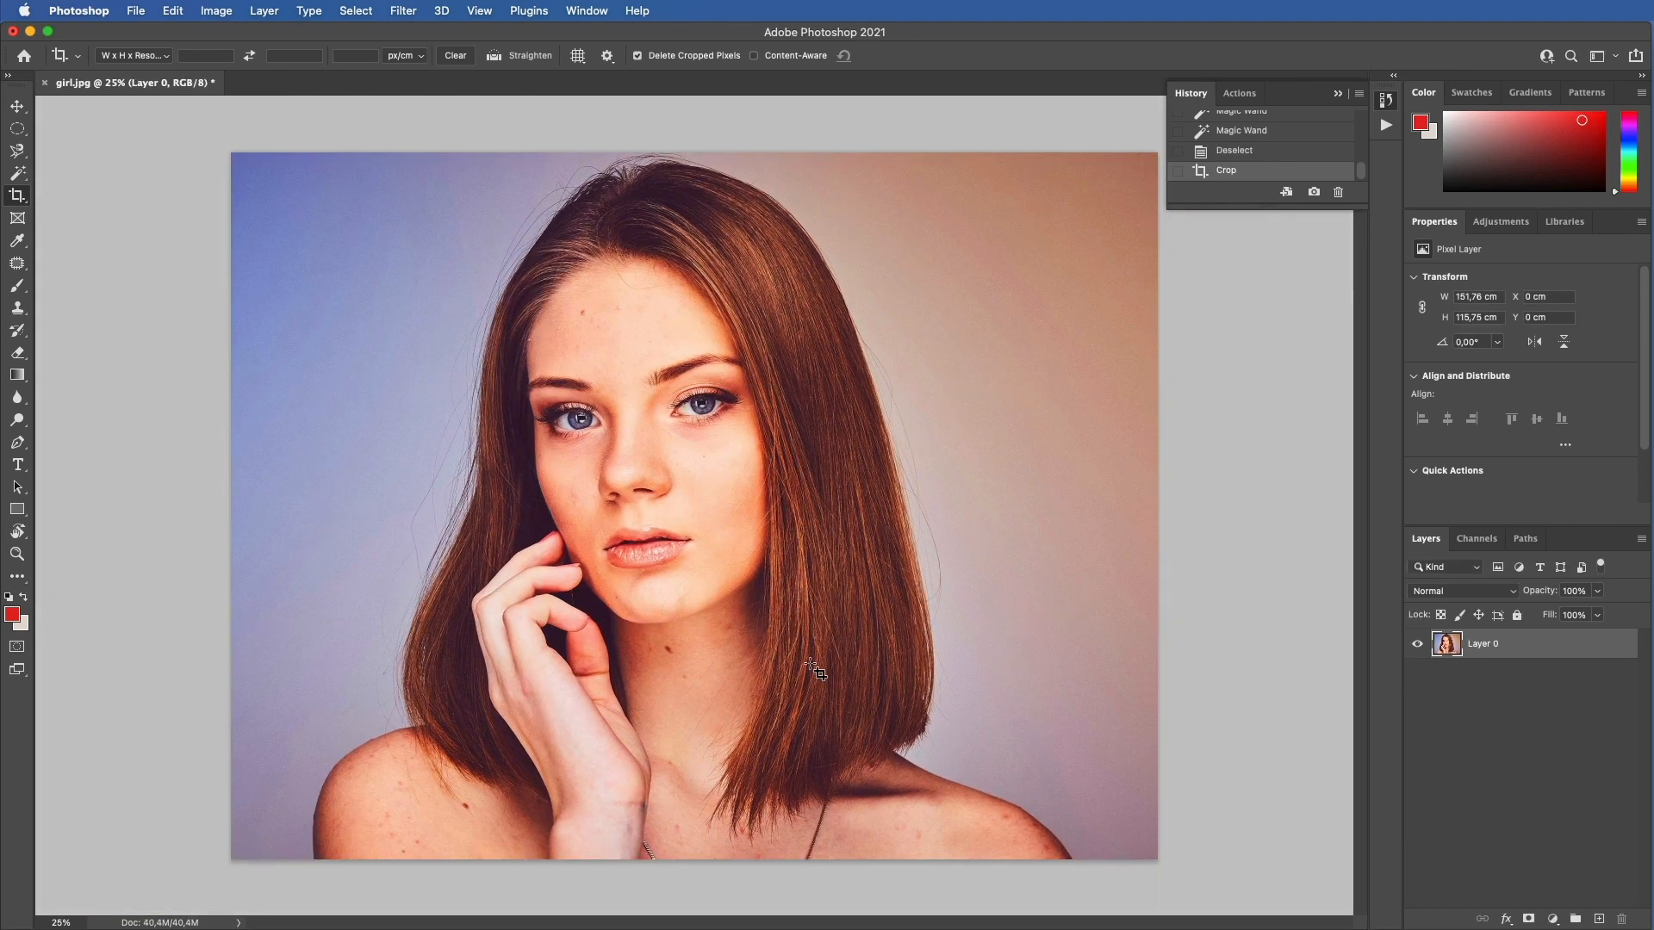
# Extend the canvas with the Crop tool by about 24.5 cm of empty space beside the blue background.
pyautogui.click(1012, 391)
pyautogui.moveTo(235, 500); pyautogui.dragTo(154, 496)
pyautogui.press('Return')
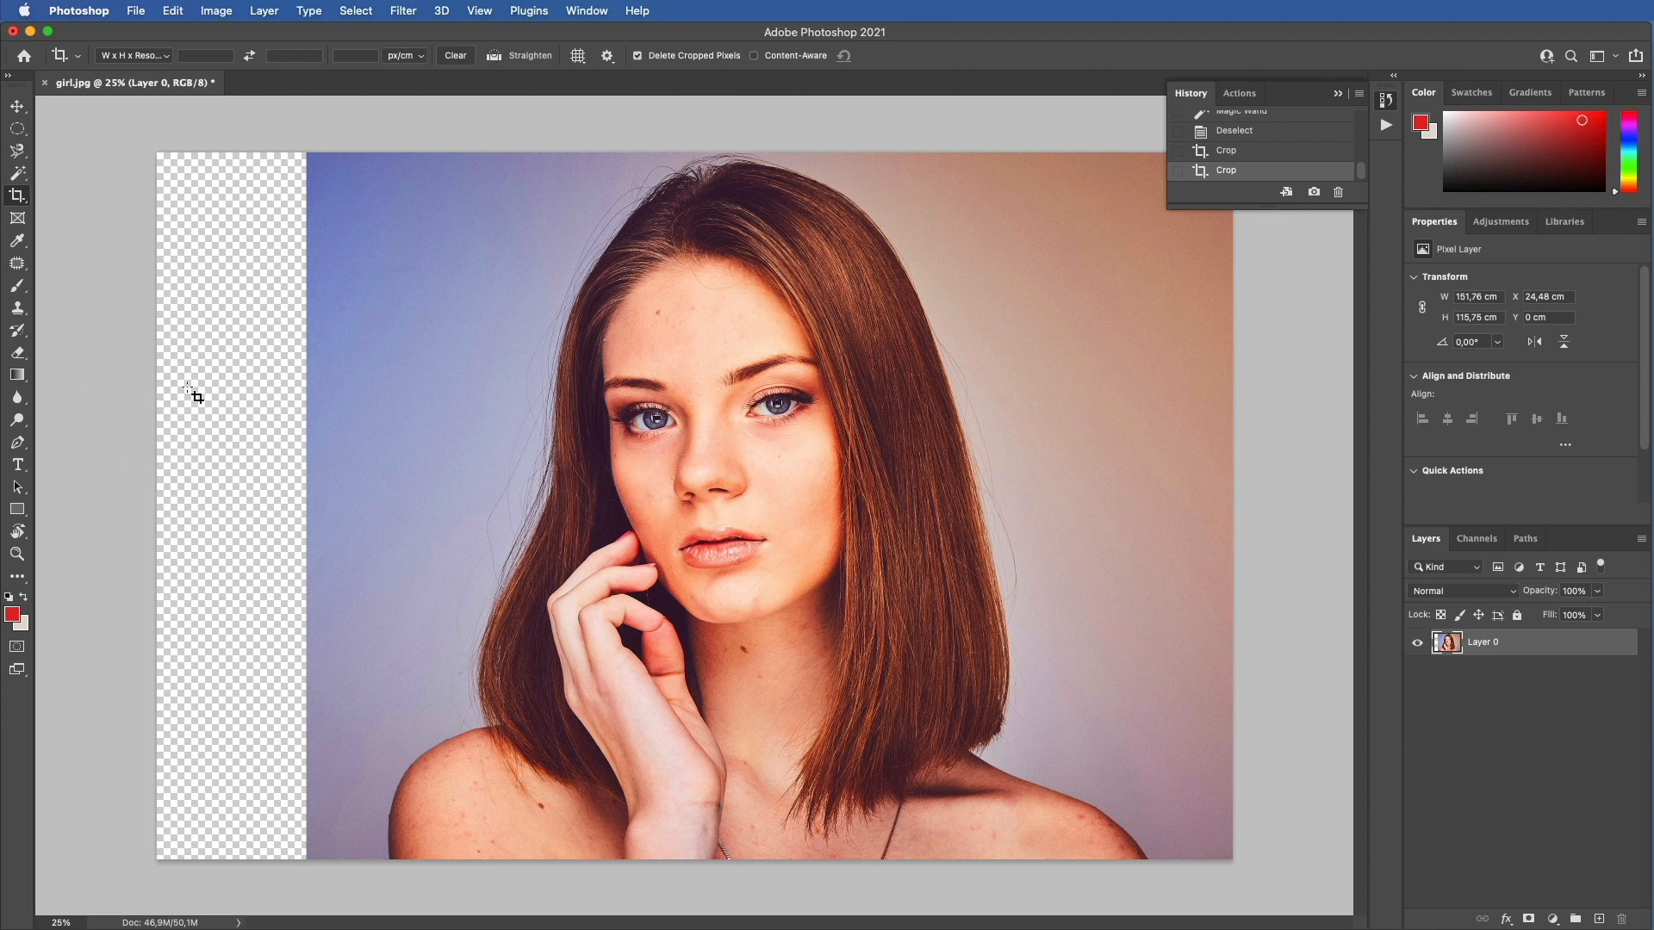
# Undo both crops and the deselection before them, and clear the restored Magic Wand selection.
pyautogui.press('super+z')
pyautogui.press('super+z')
pyautogui.press('super+z')
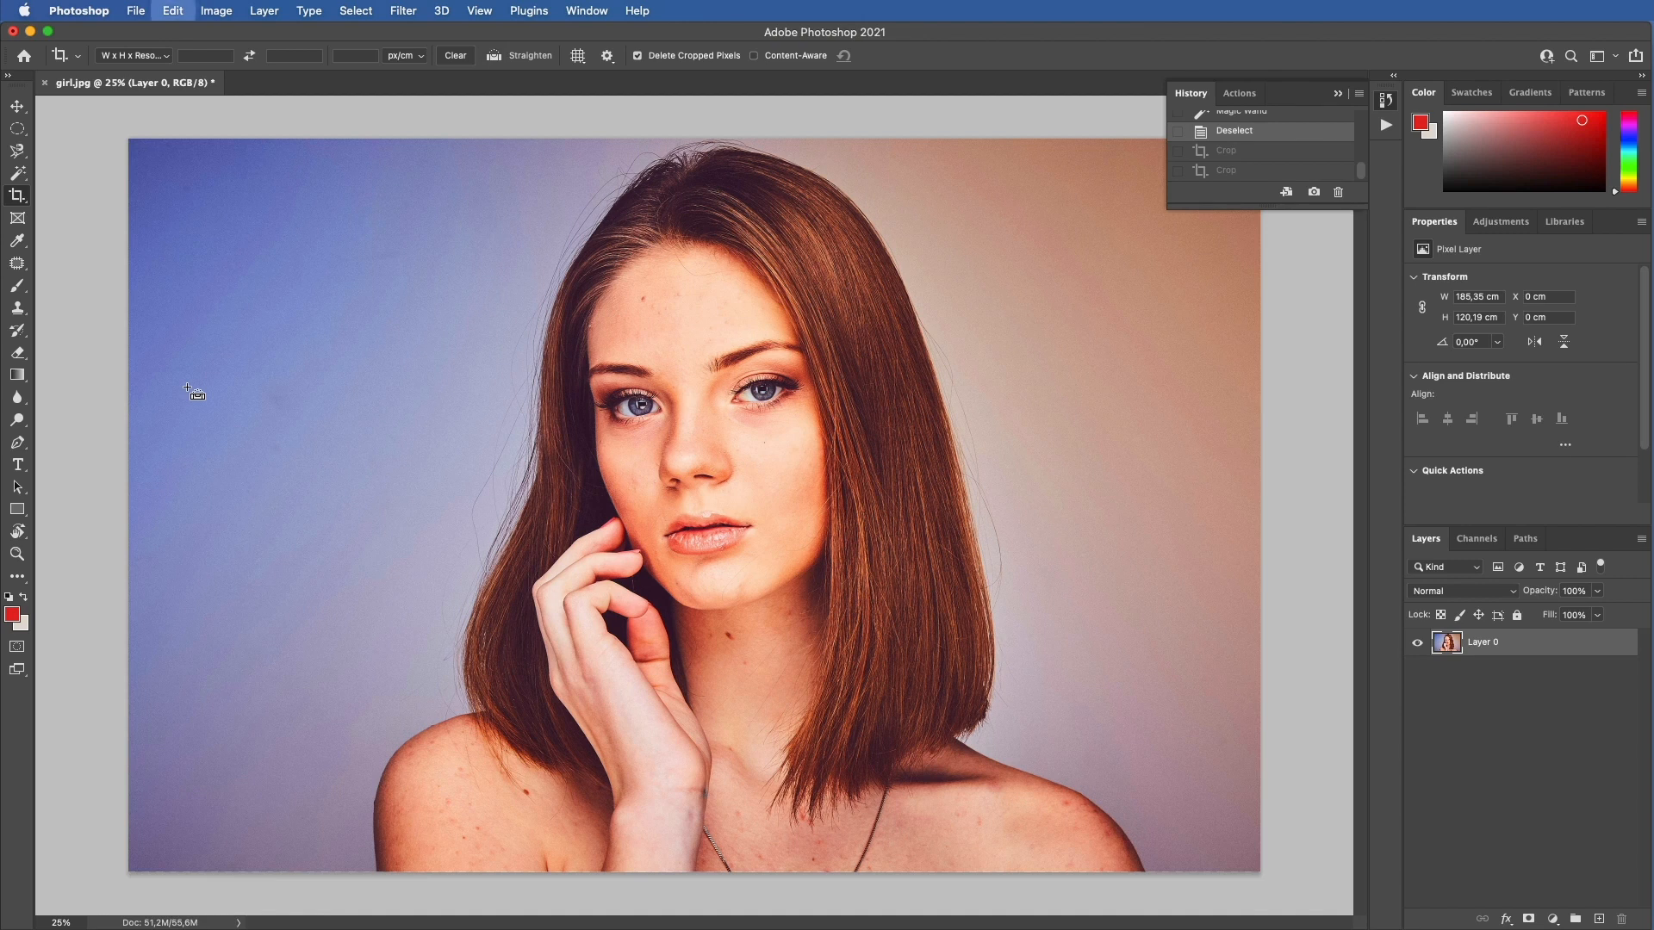
pyautogui.press('m')
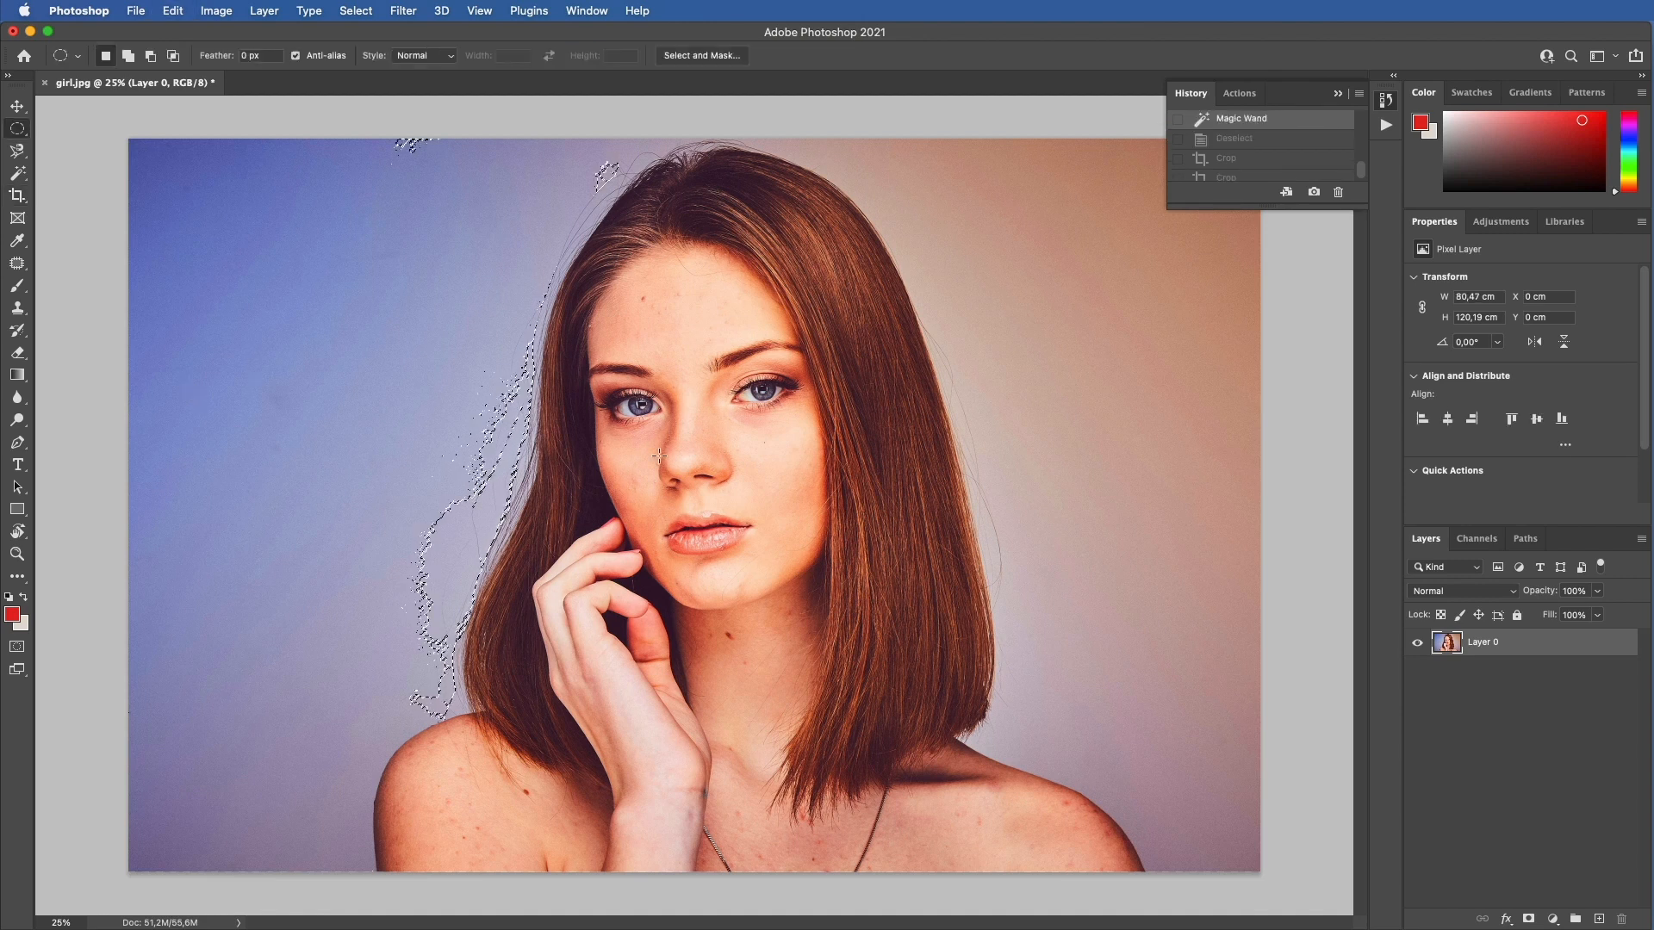
pyautogui.press('super+d')
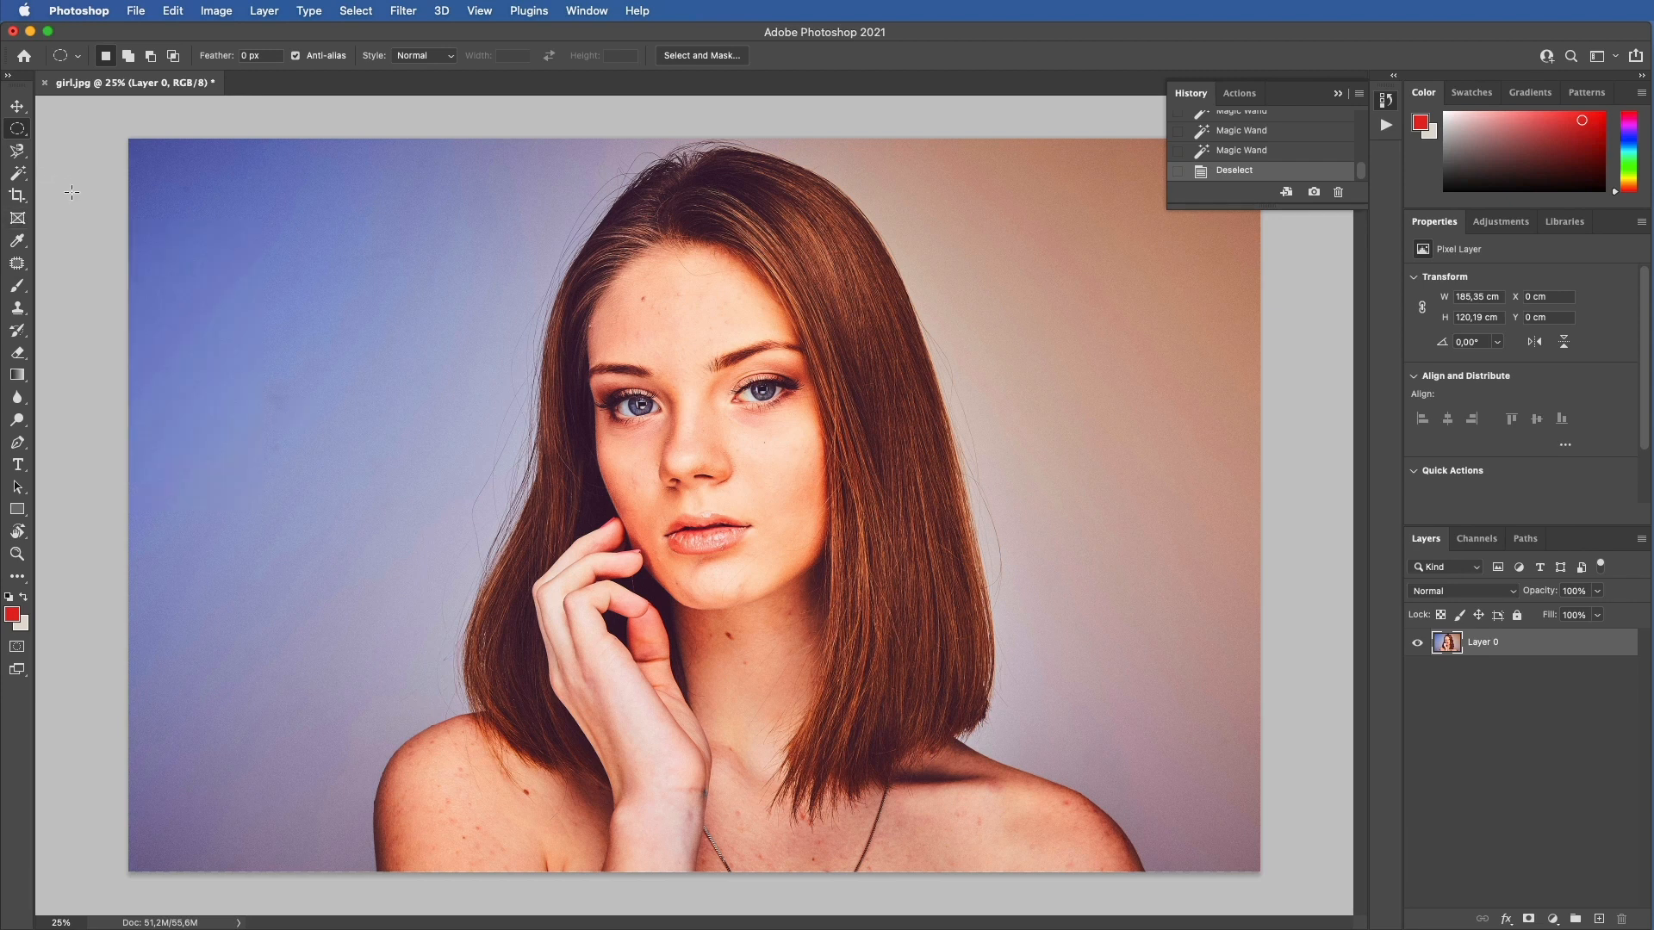
# Draw a rectangular frame about 47 by 35 cm on the blue background and place girl.jpg from the desktop inside it.
pyautogui.click(16, 220)
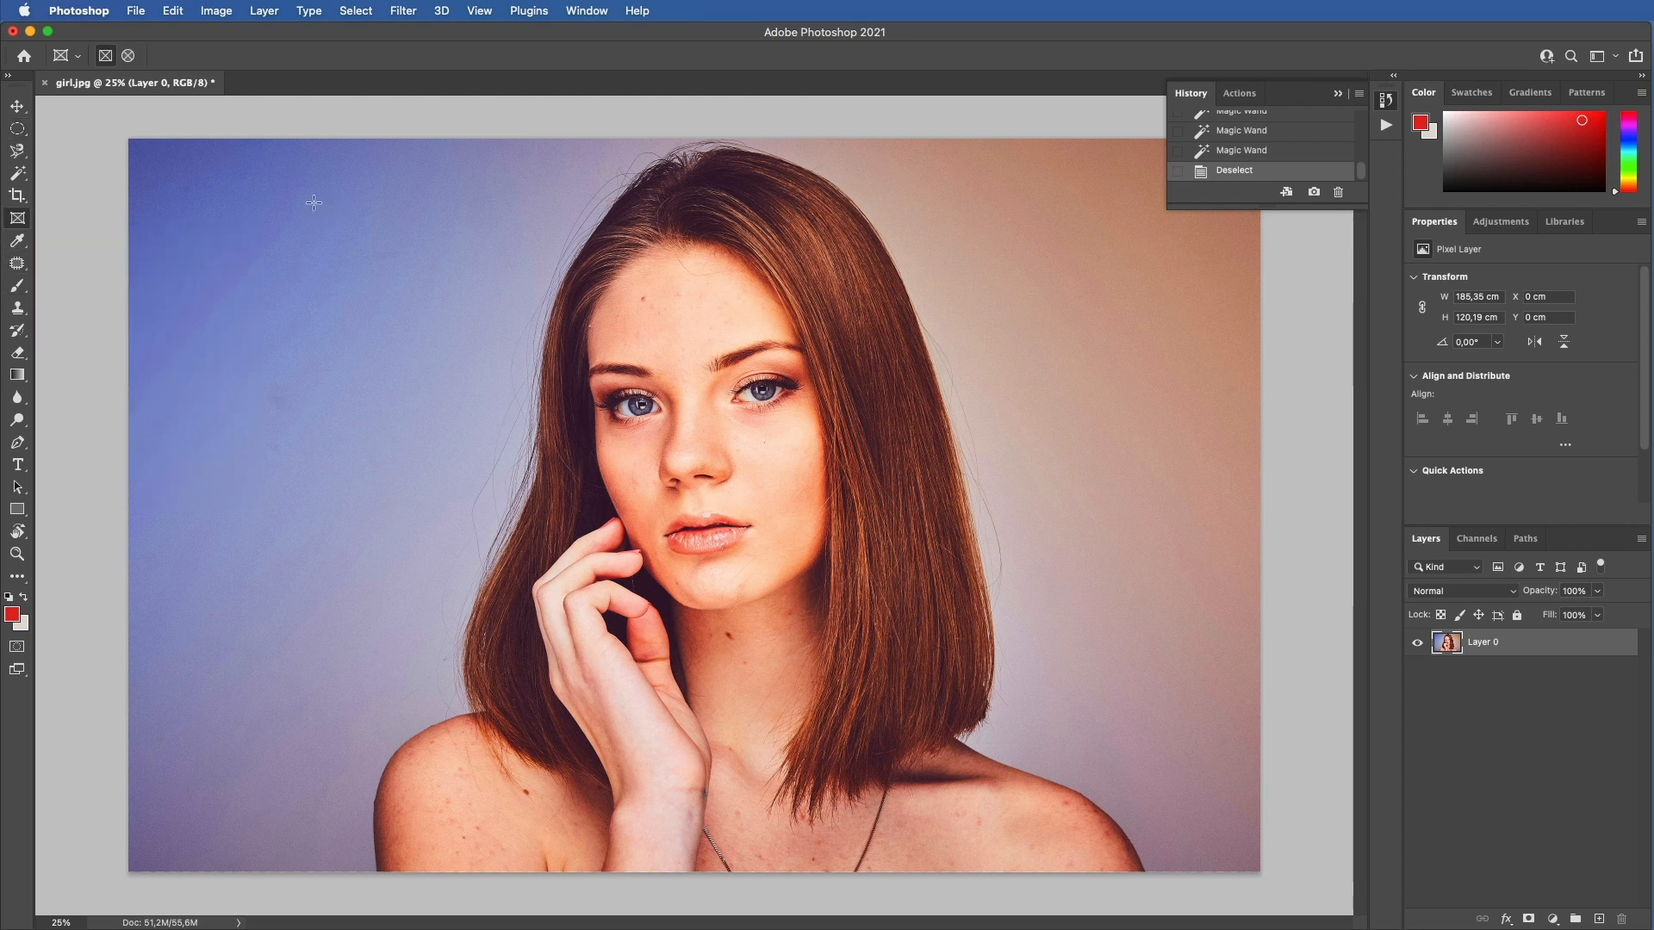
pyautogui.moveTo(185, 209); pyautogui.dragTo(472, 420)
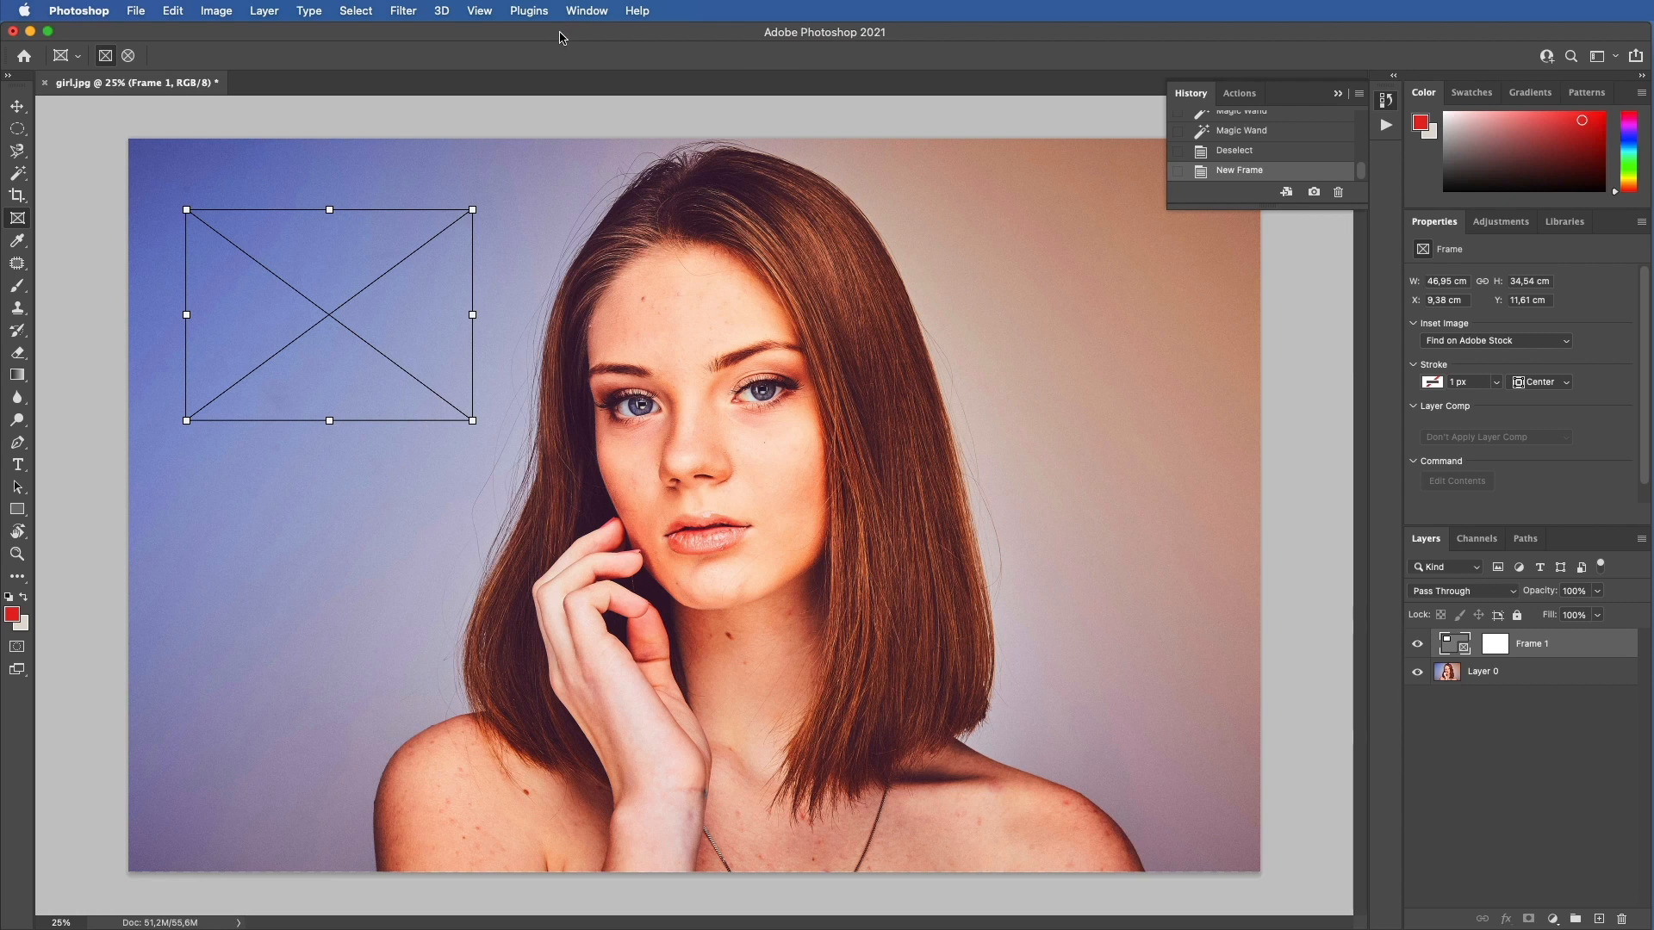
pyautogui.moveTo(559, 37); pyautogui.dragTo(1146, 107)
pyautogui.moveTo(616, 426); pyautogui.dragTo(1091, 342)
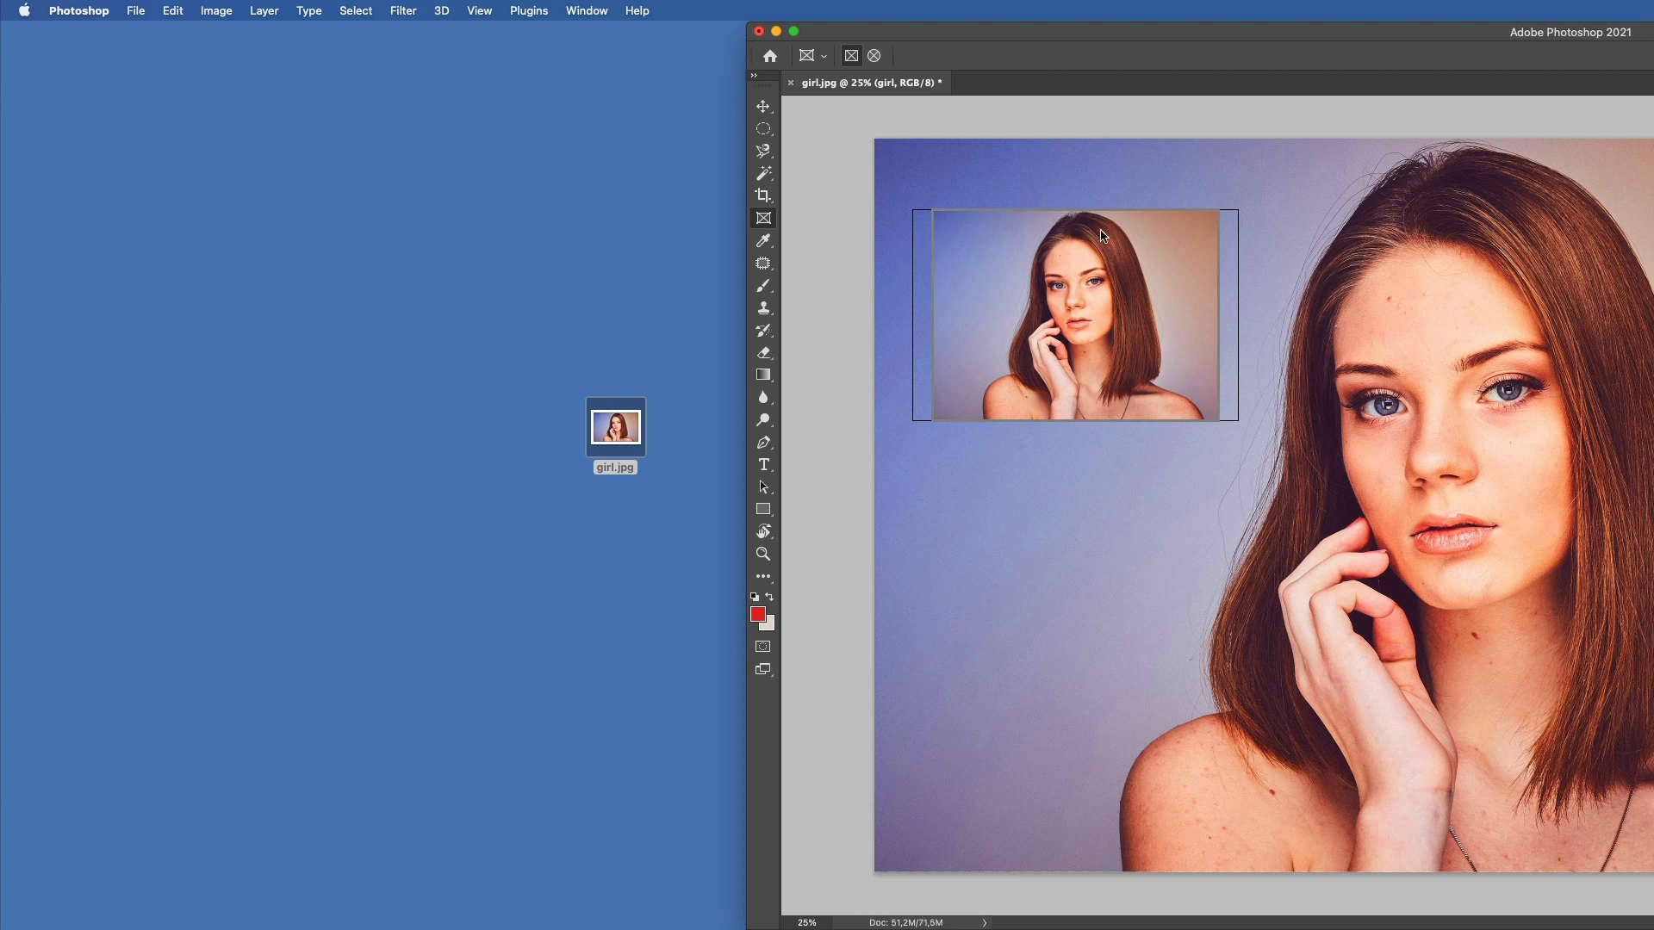
pyautogui.moveTo(1236, 34); pyautogui.dragTo(488, 9)
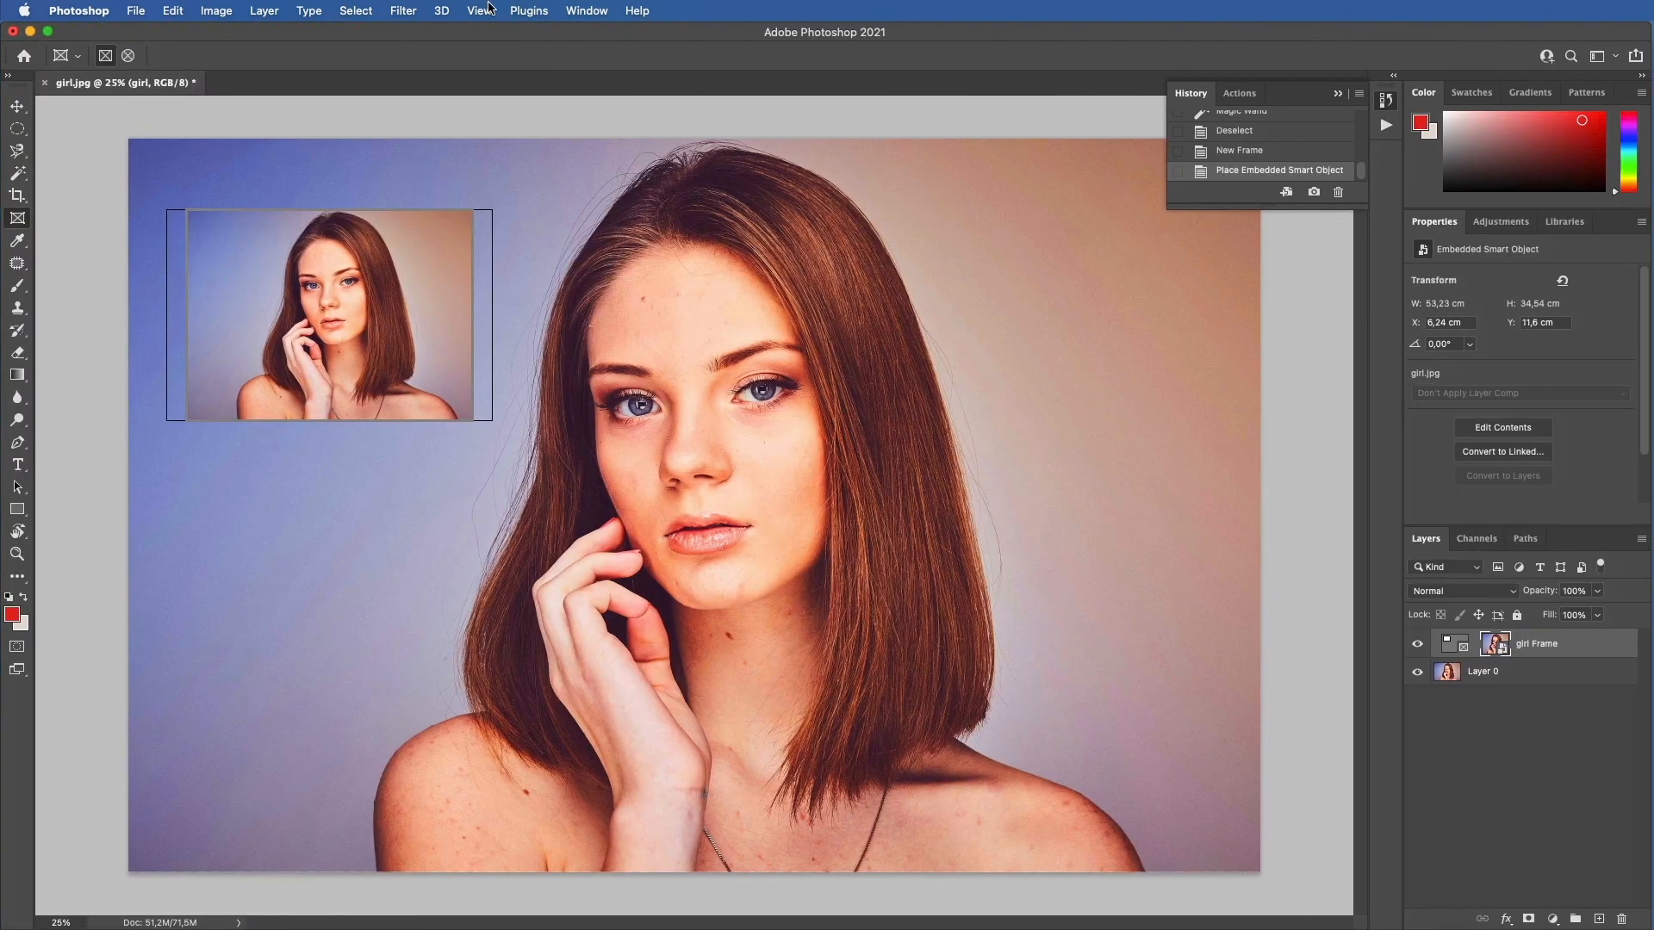
# Delete the placed girl image and its empty frame.
pyautogui.press('Delete')
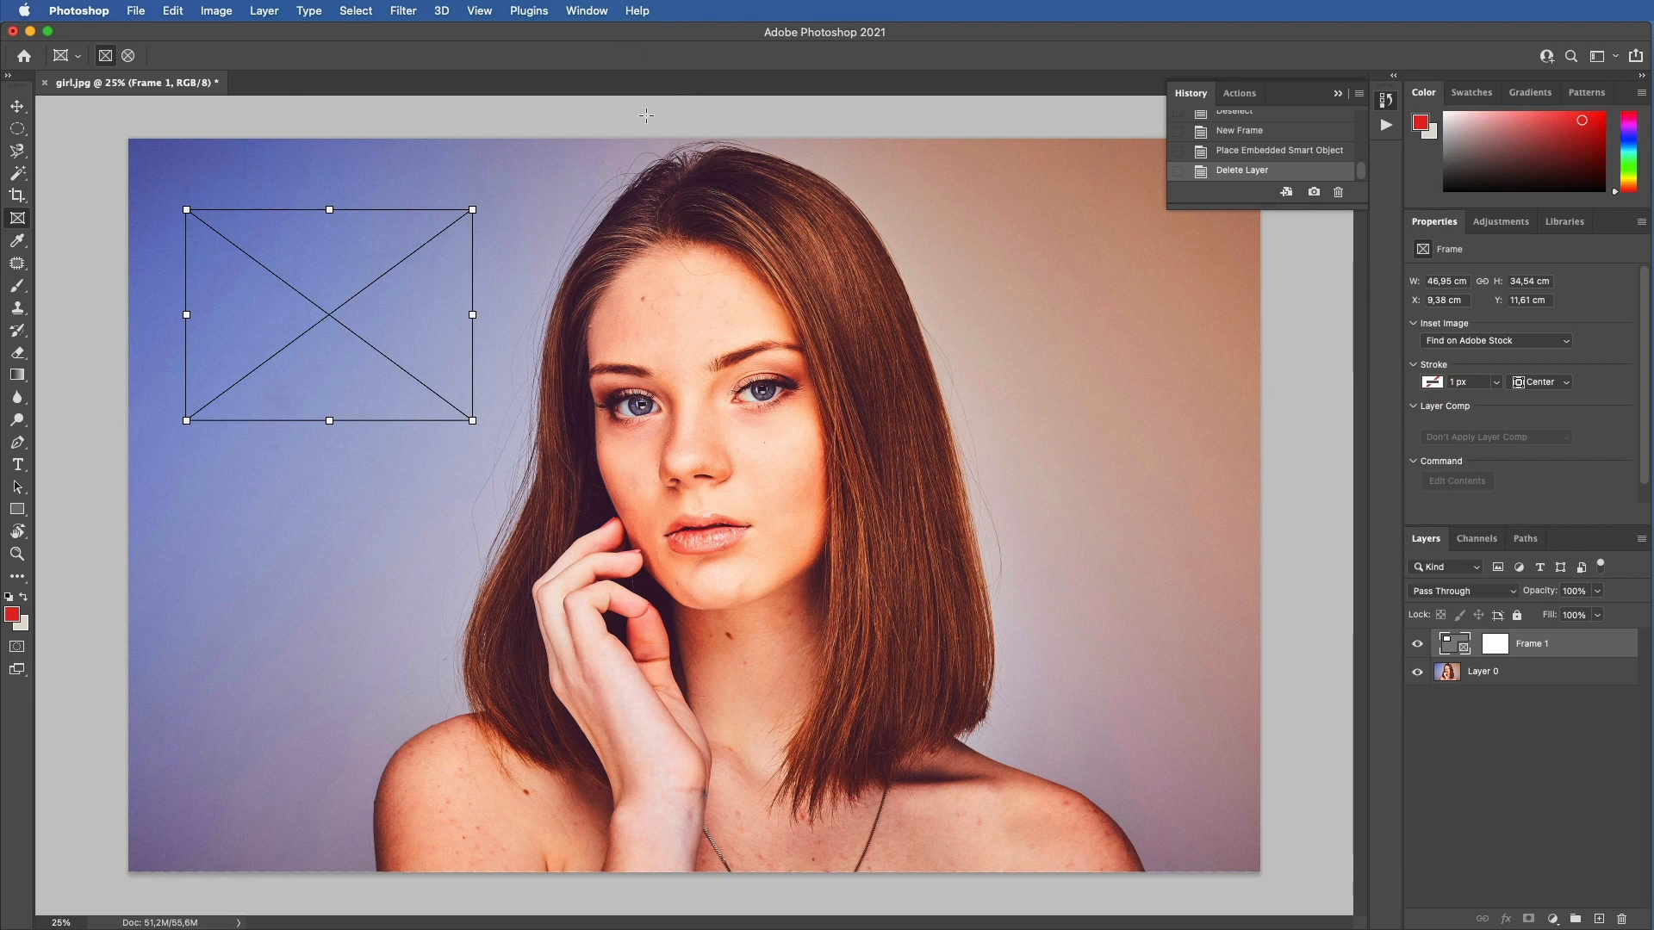
pyautogui.press('Delete')
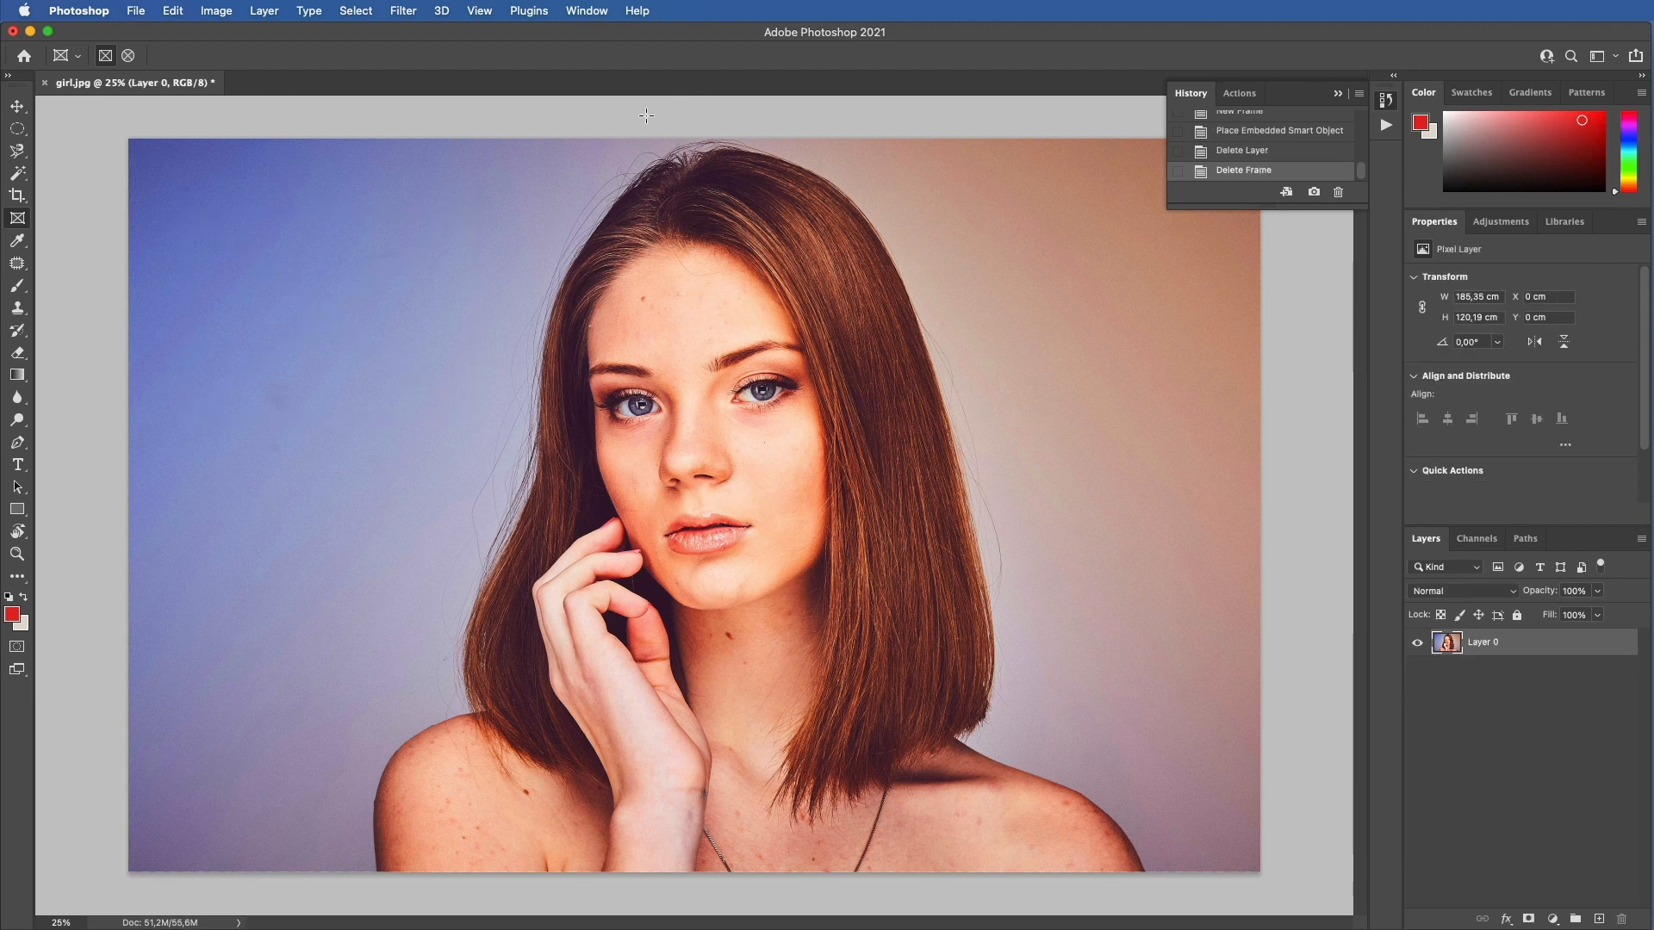
# Sample the blue background with the Eyedropper and replace the foreground colour with the beige background tone #cba696.
pyautogui.click(18, 242)
pyautogui.click(305, 285)
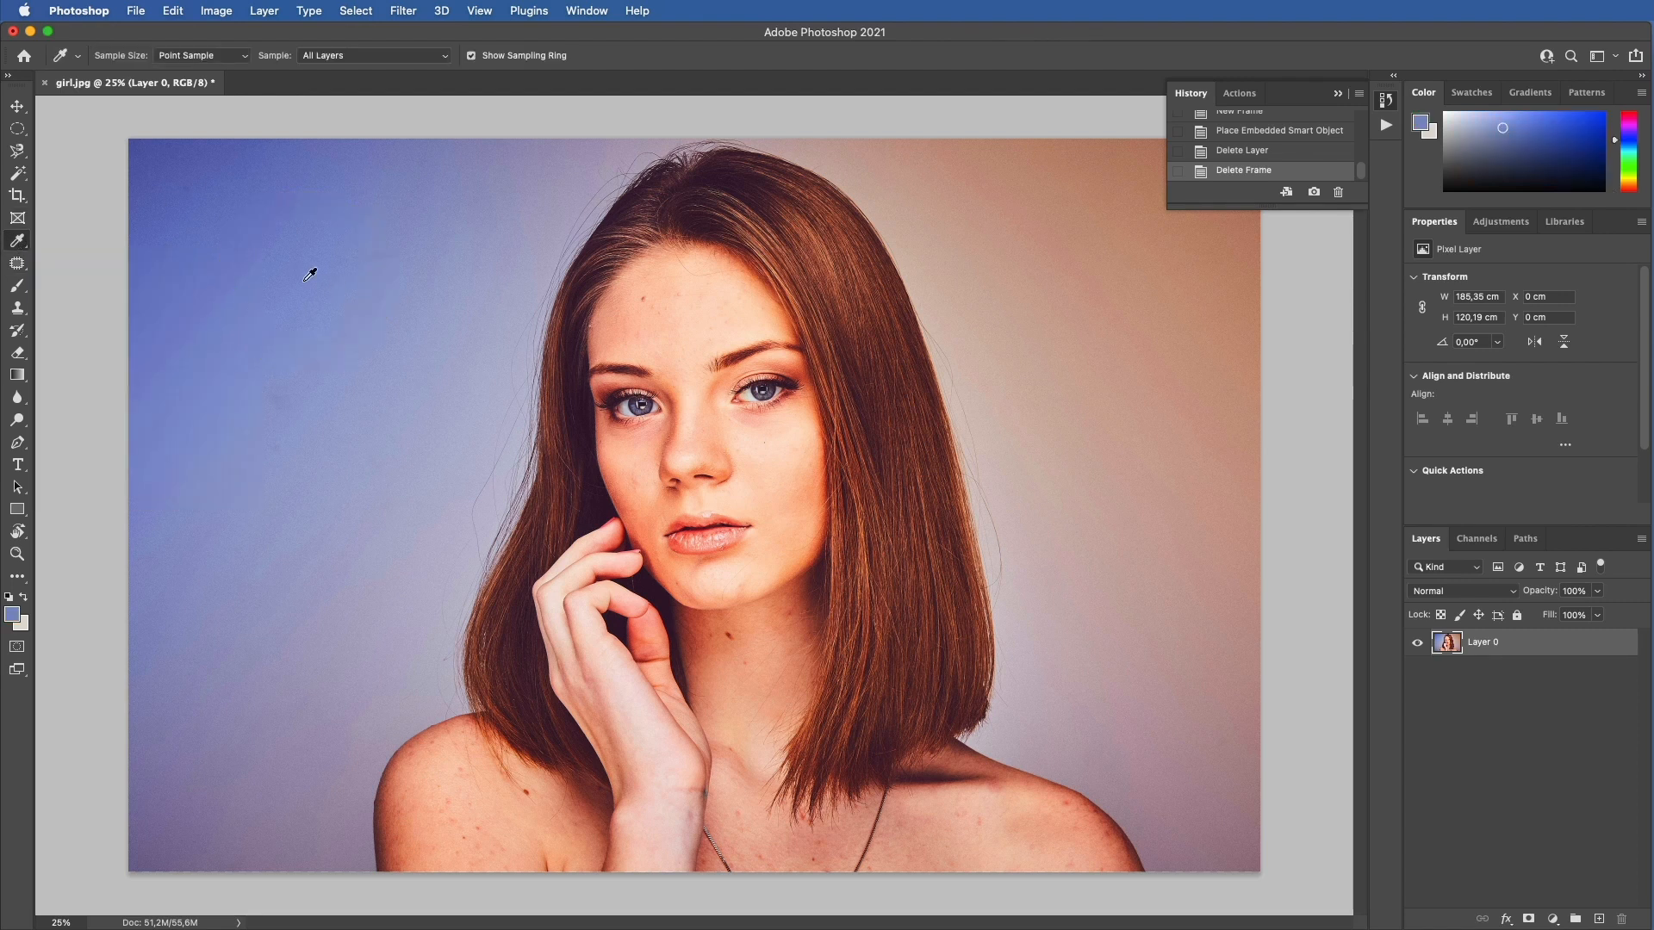
pyautogui.click(14, 618)
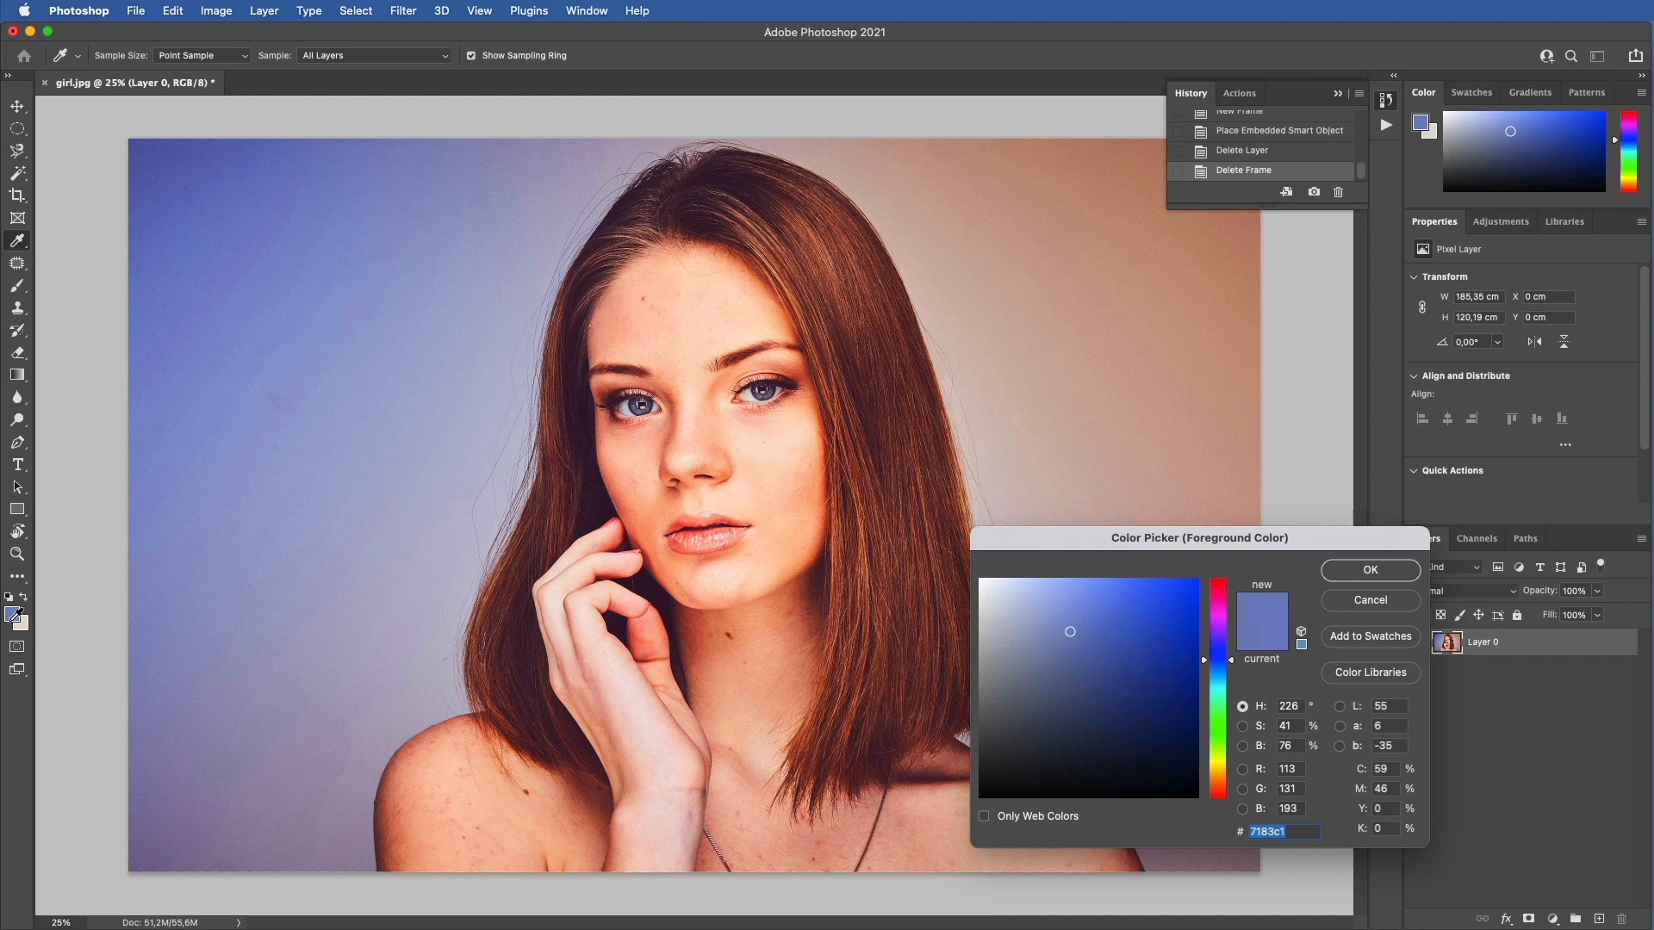
pyautogui.moveTo(362, 440); pyautogui.dragTo(678, 548)
pyautogui.click(795, 689)
pyautogui.click(1023, 483)
pyautogui.click(1182, 439)
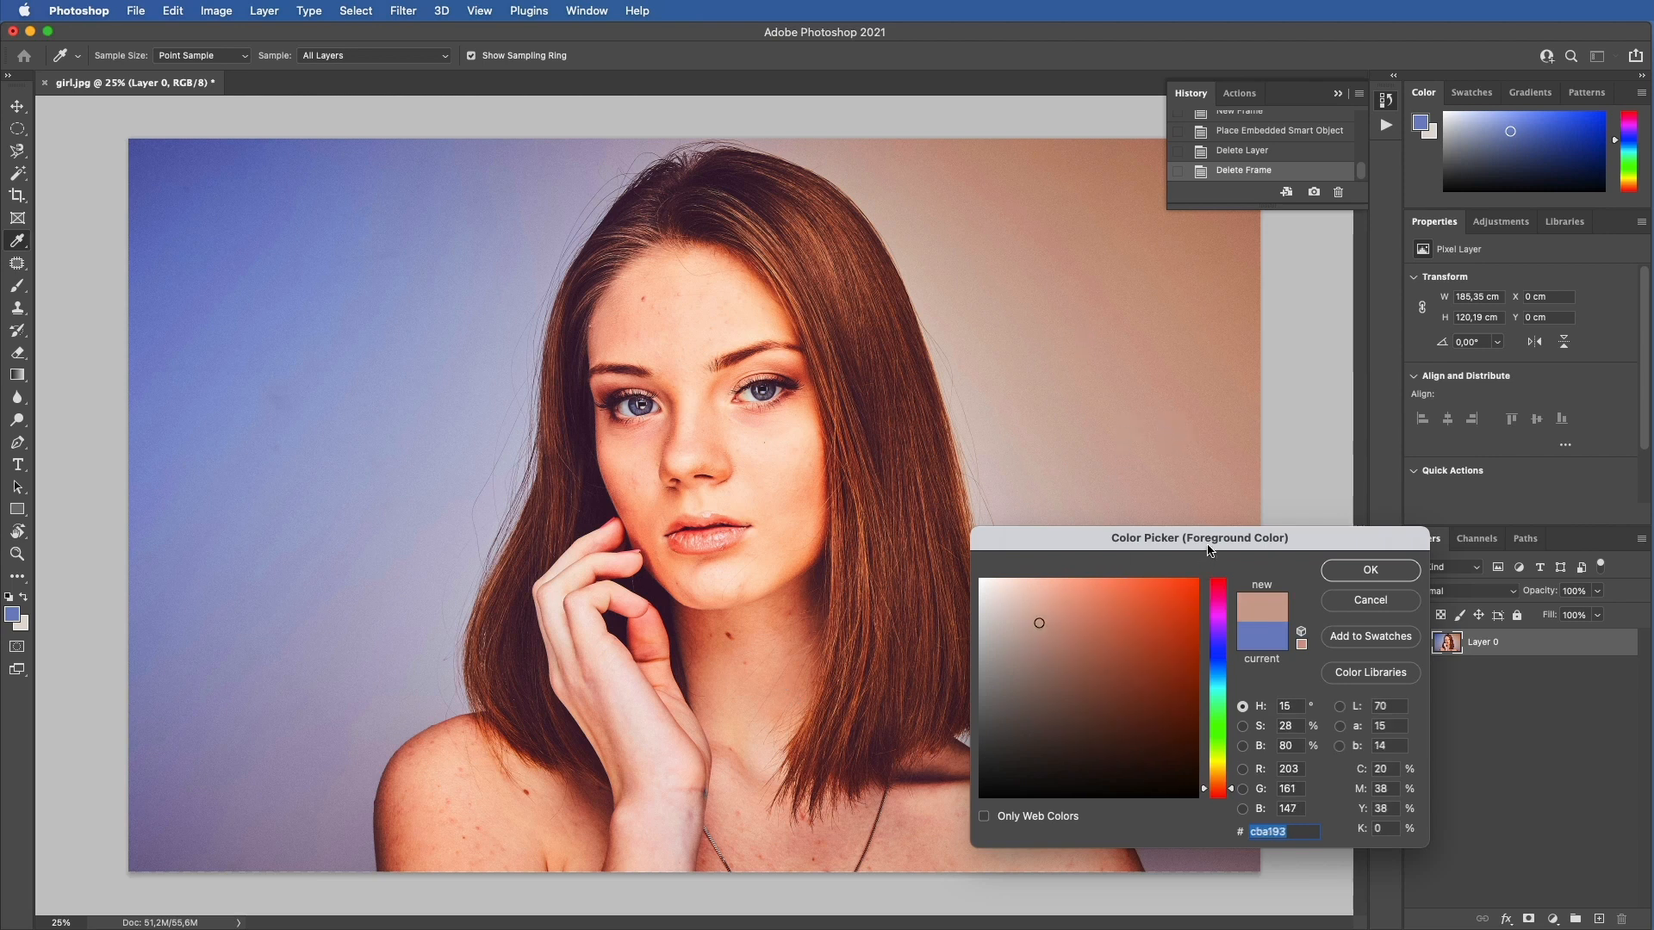
pyautogui.moveTo(1210, 549); pyautogui.dragTo(1311, 443)
pyautogui.click(952, 212)
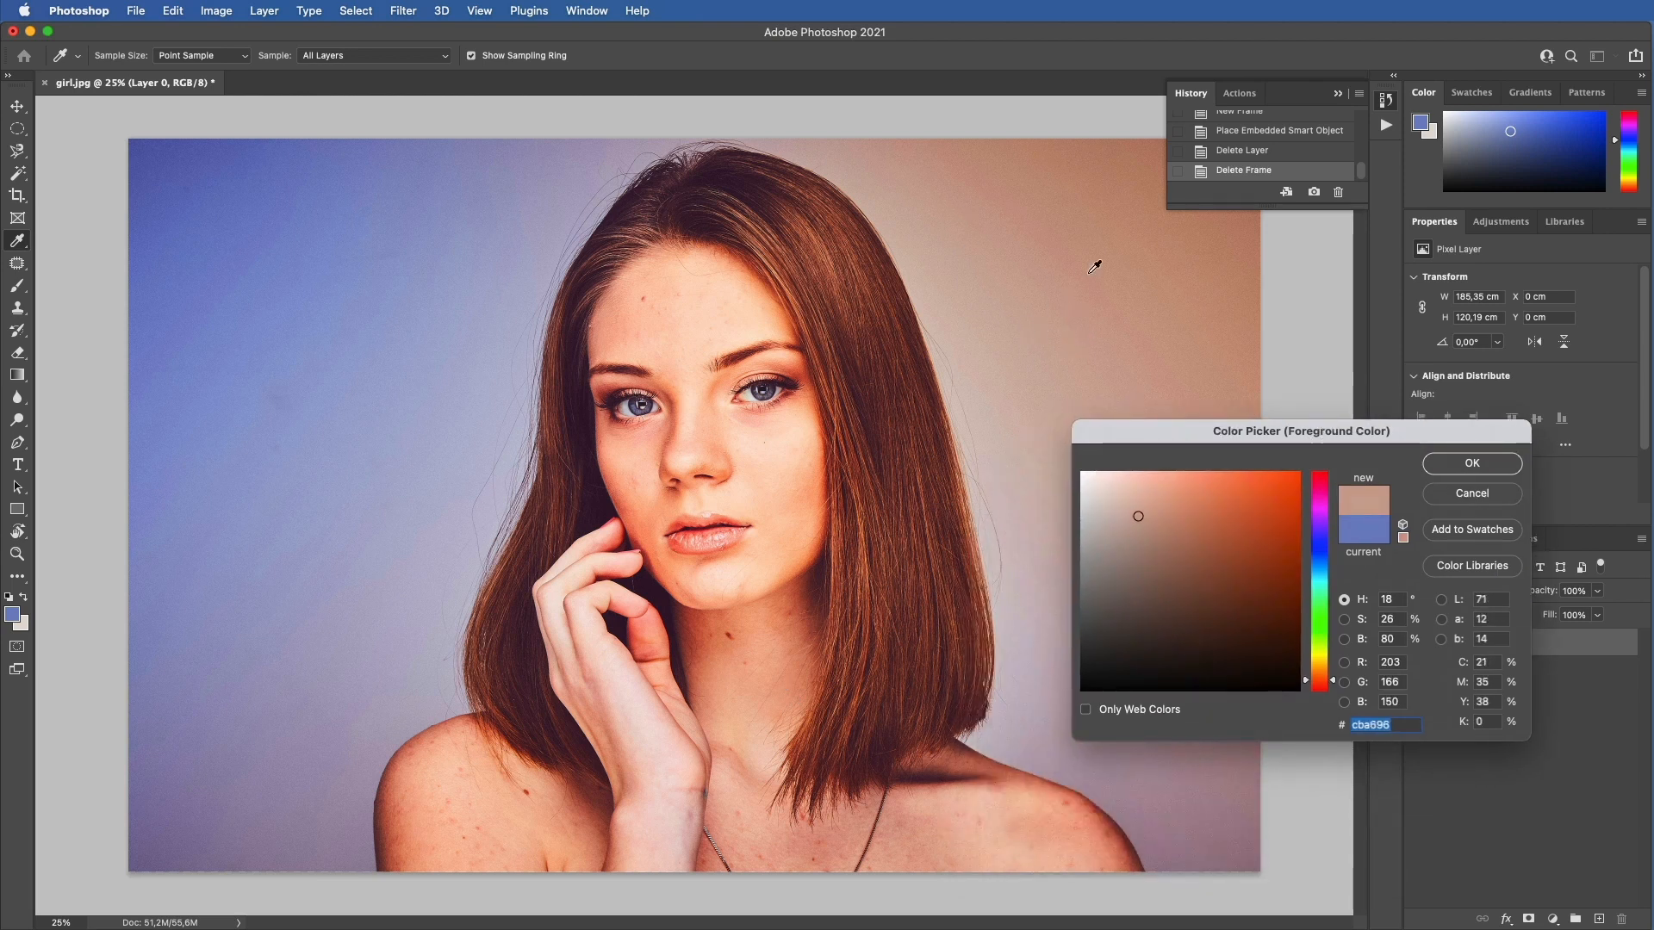
pyautogui.click(1473, 465)
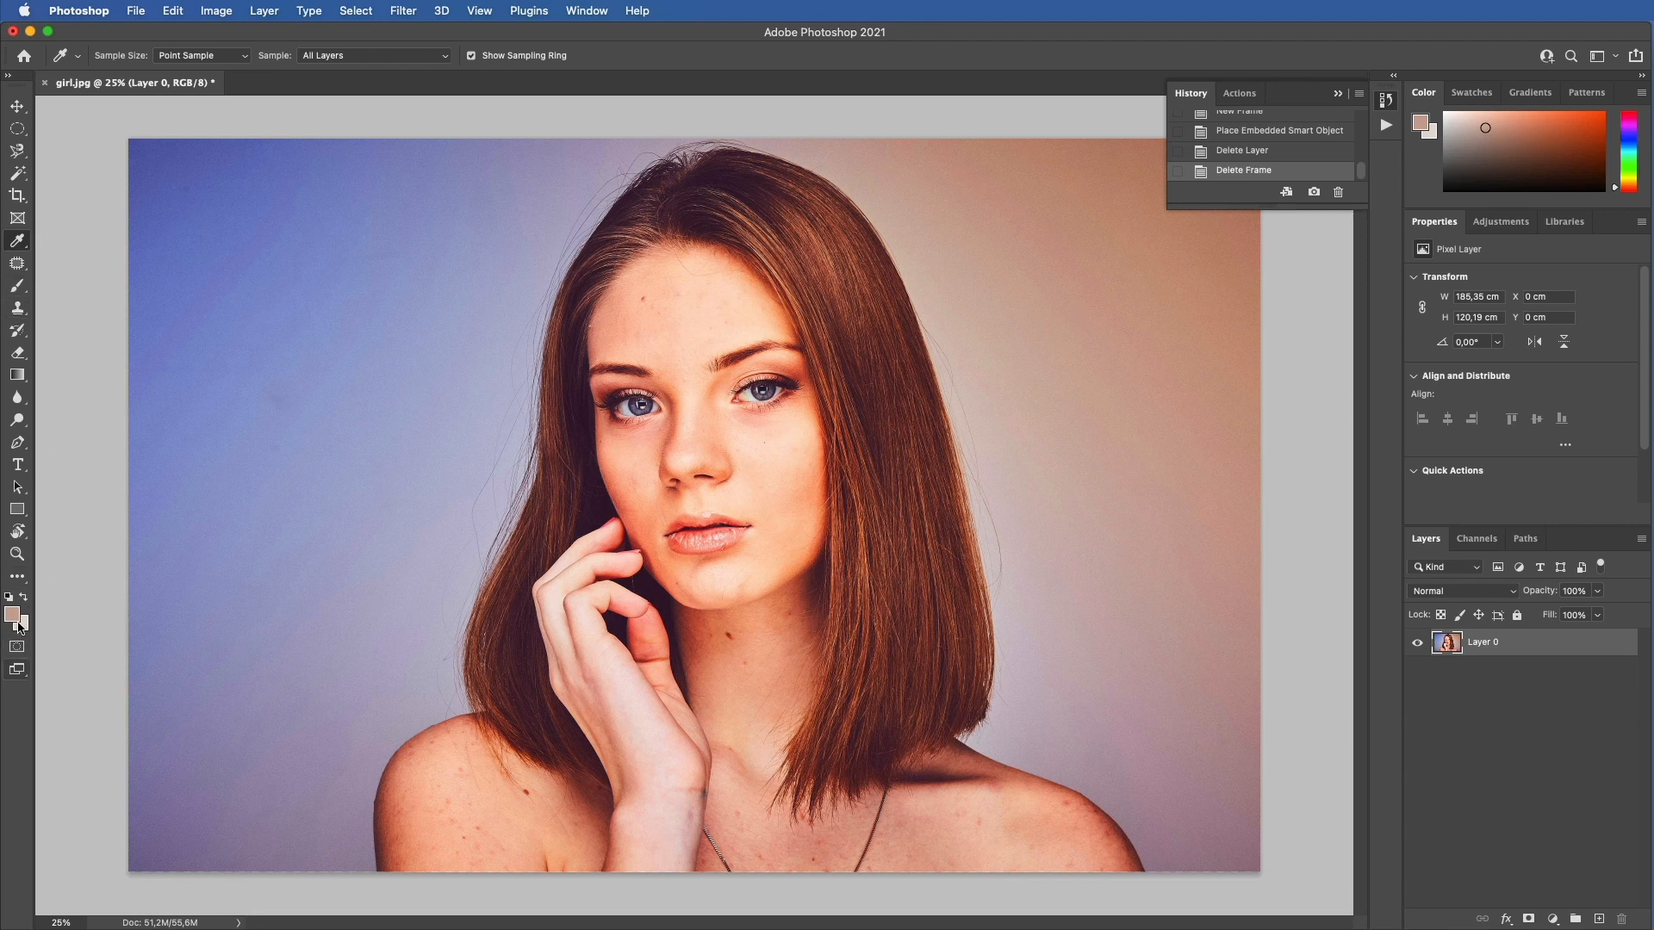
# Set the Brush size to 166 px, try a beige stroke on the blue background, and undo the stroke.
pyautogui.click(19, 287)
pyautogui.rightClick(334, 368)
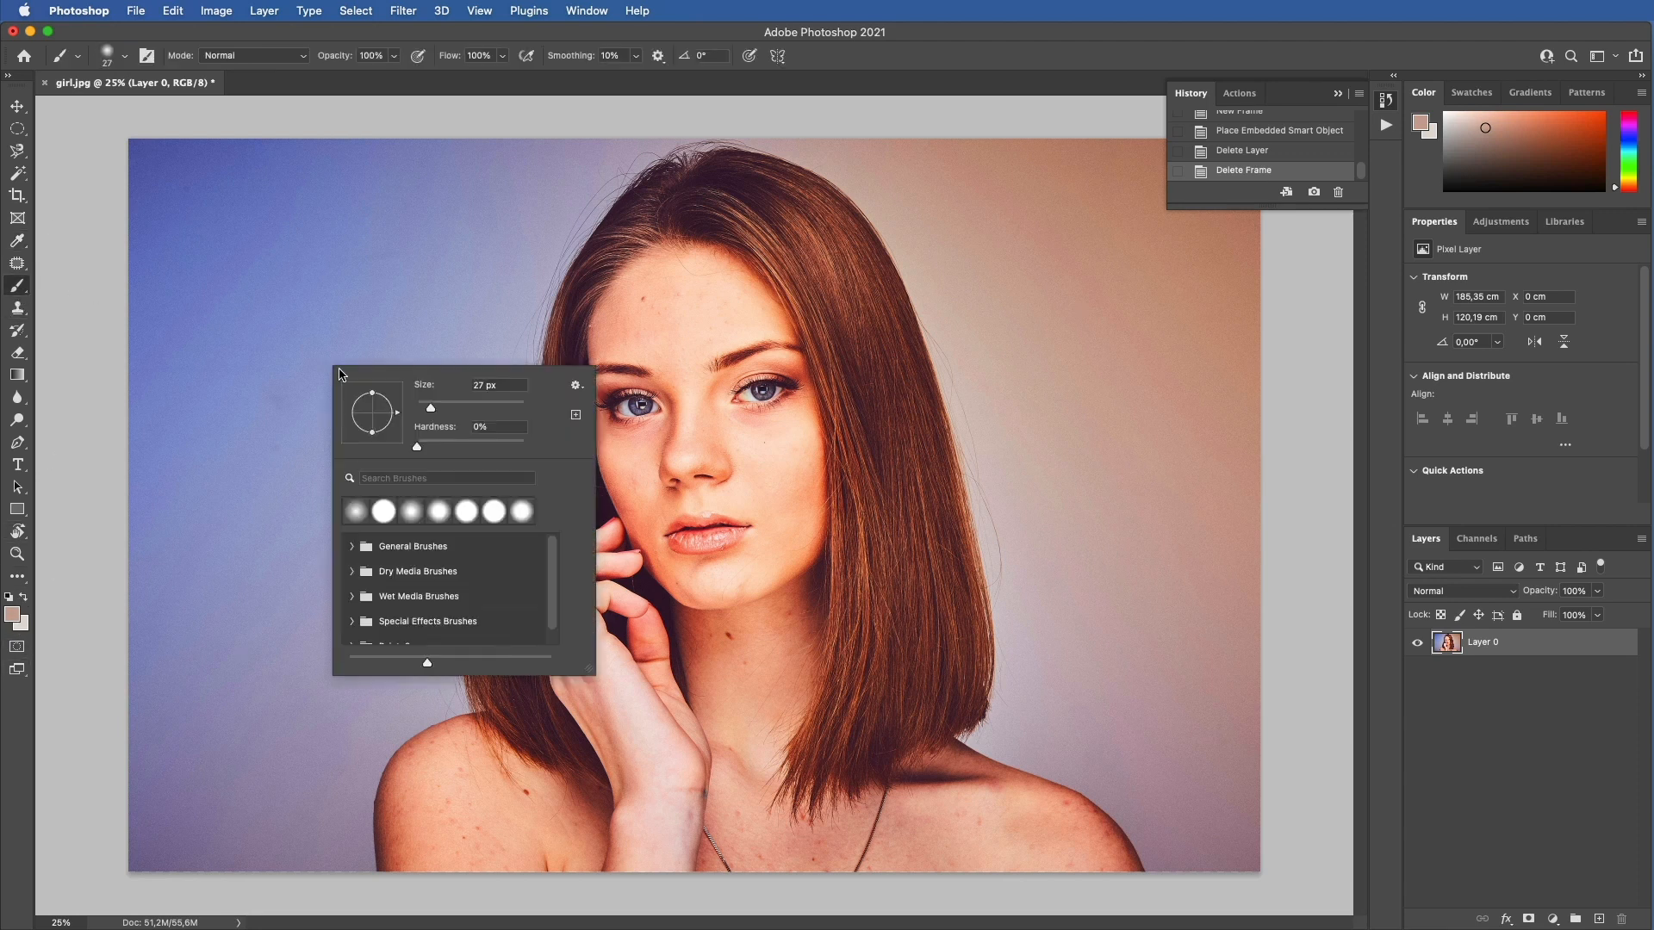
pyautogui.moveTo(476, 408); pyautogui.dragTo(491, 408)
pyautogui.moveTo(261, 267)
pyautogui.mouseDown()
pyautogui.moveTo(232, 351)
pyautogui.moveTo(249, 319)
pyautogui.moveTo(306, 345)
pyautogui.mouseUp()
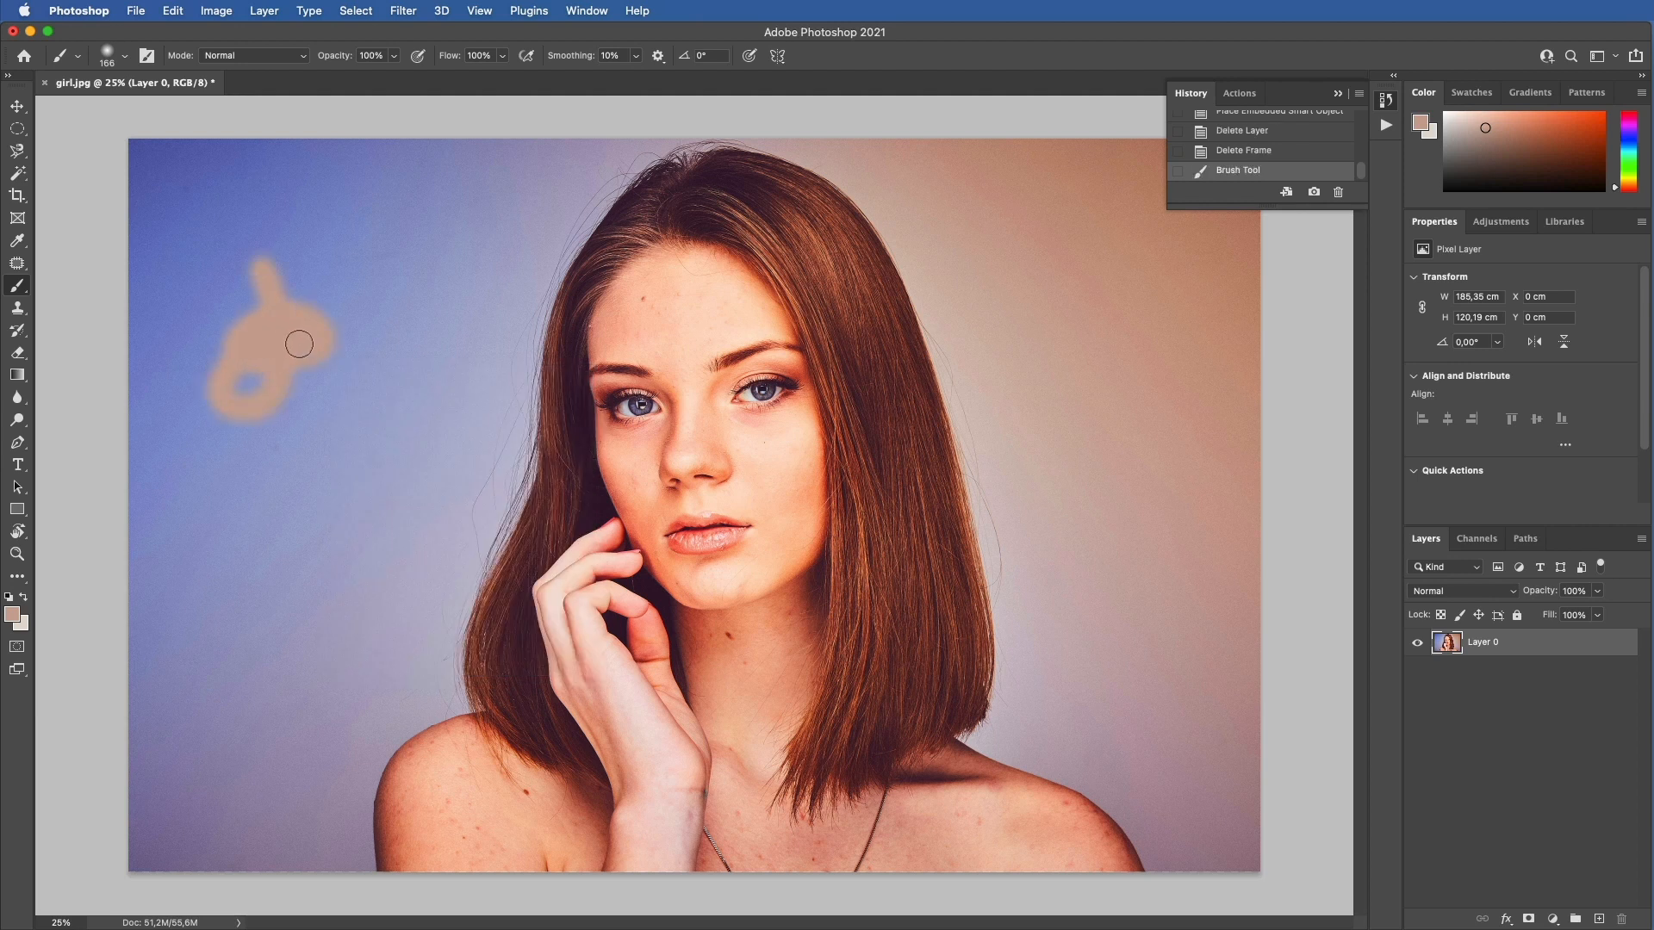
pyautogui.press('super+z')
# Swap the foreground and background colours until the light tone is in front, then try and undo a brush stroke on the blue background.
pyautogui.press('x')
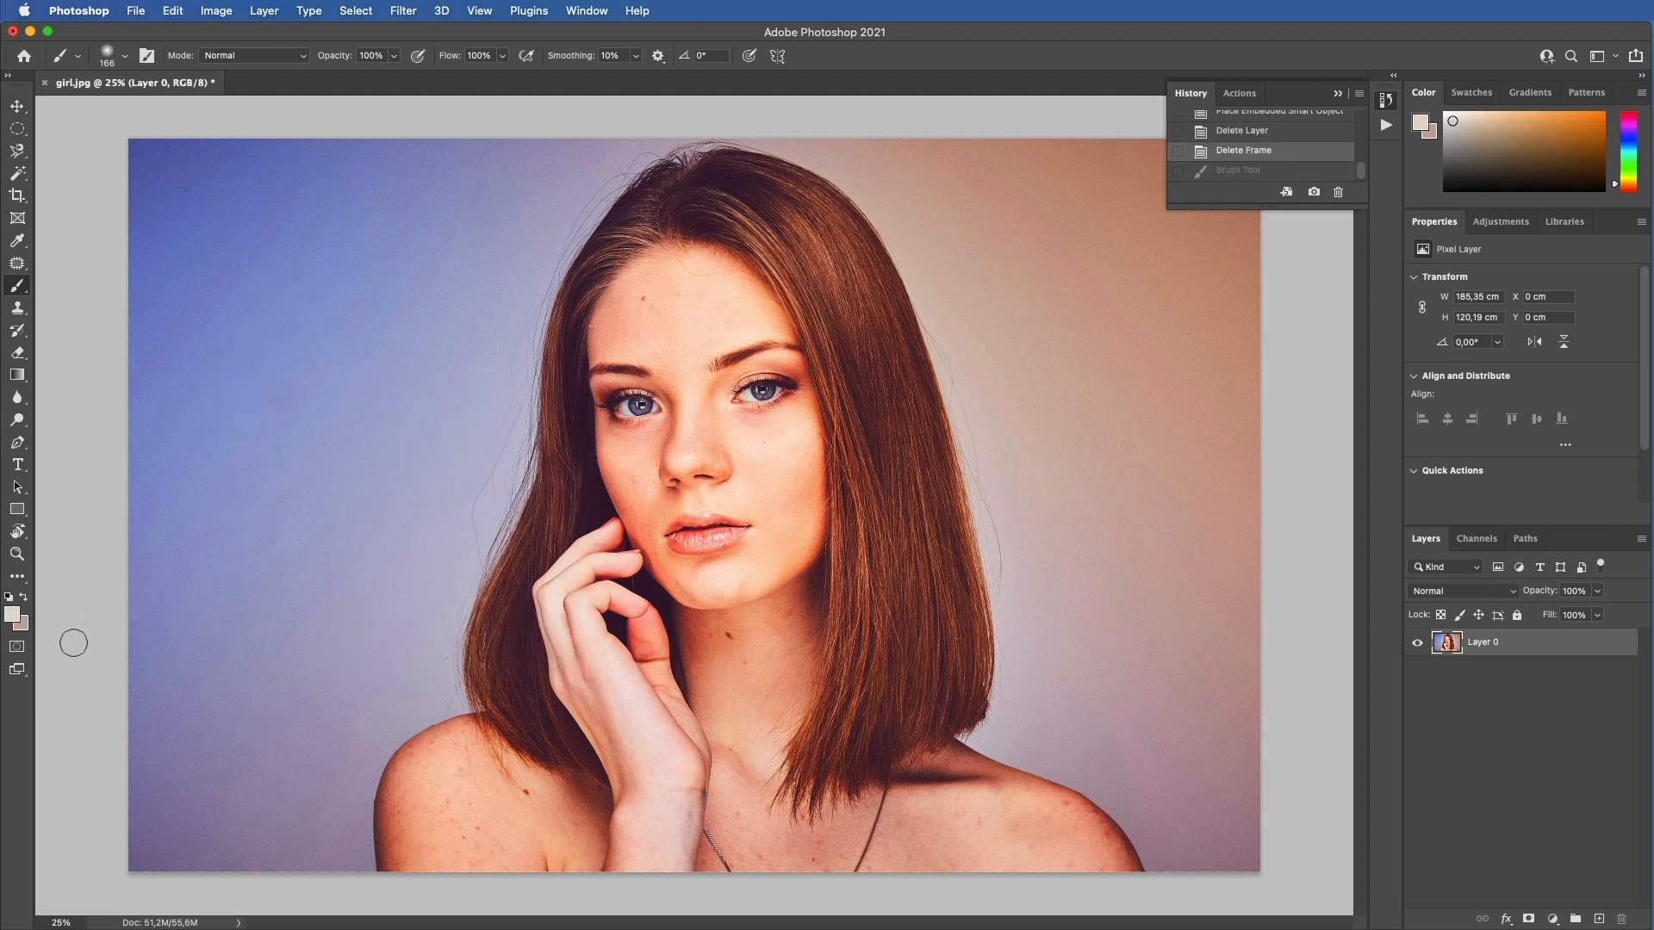
pyautogui.press('x')
pyautogui.press('x')
pyautogui.press('x')
pyautogui.press('x')
pyautogui.press('x')
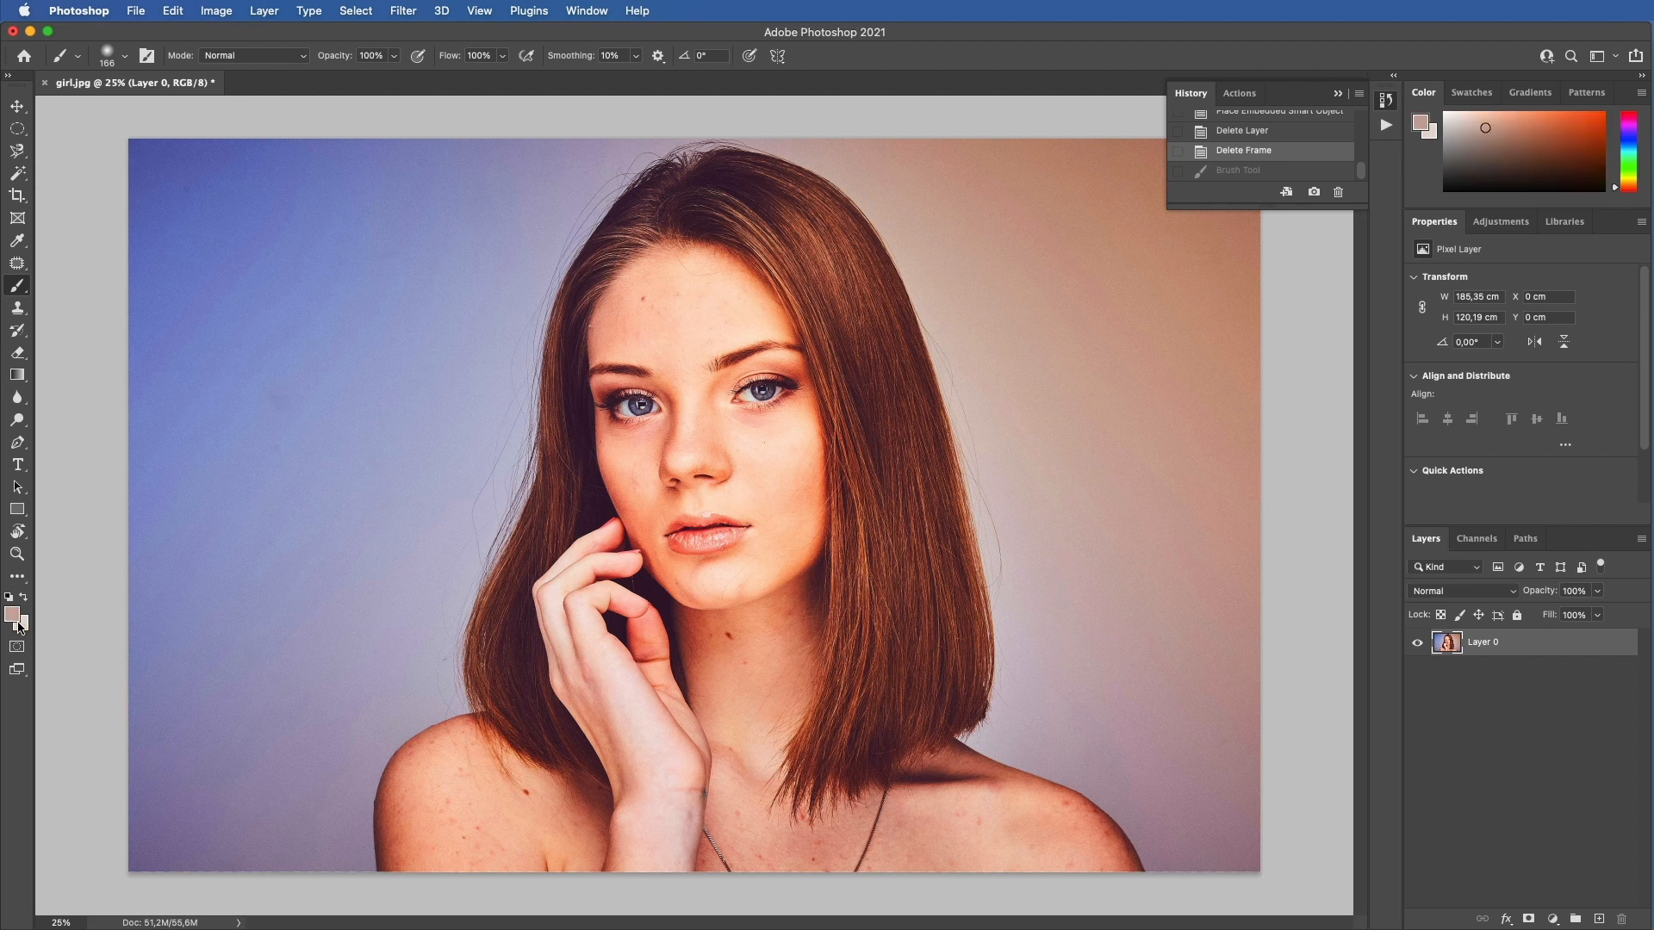
pyautogui.press('x')
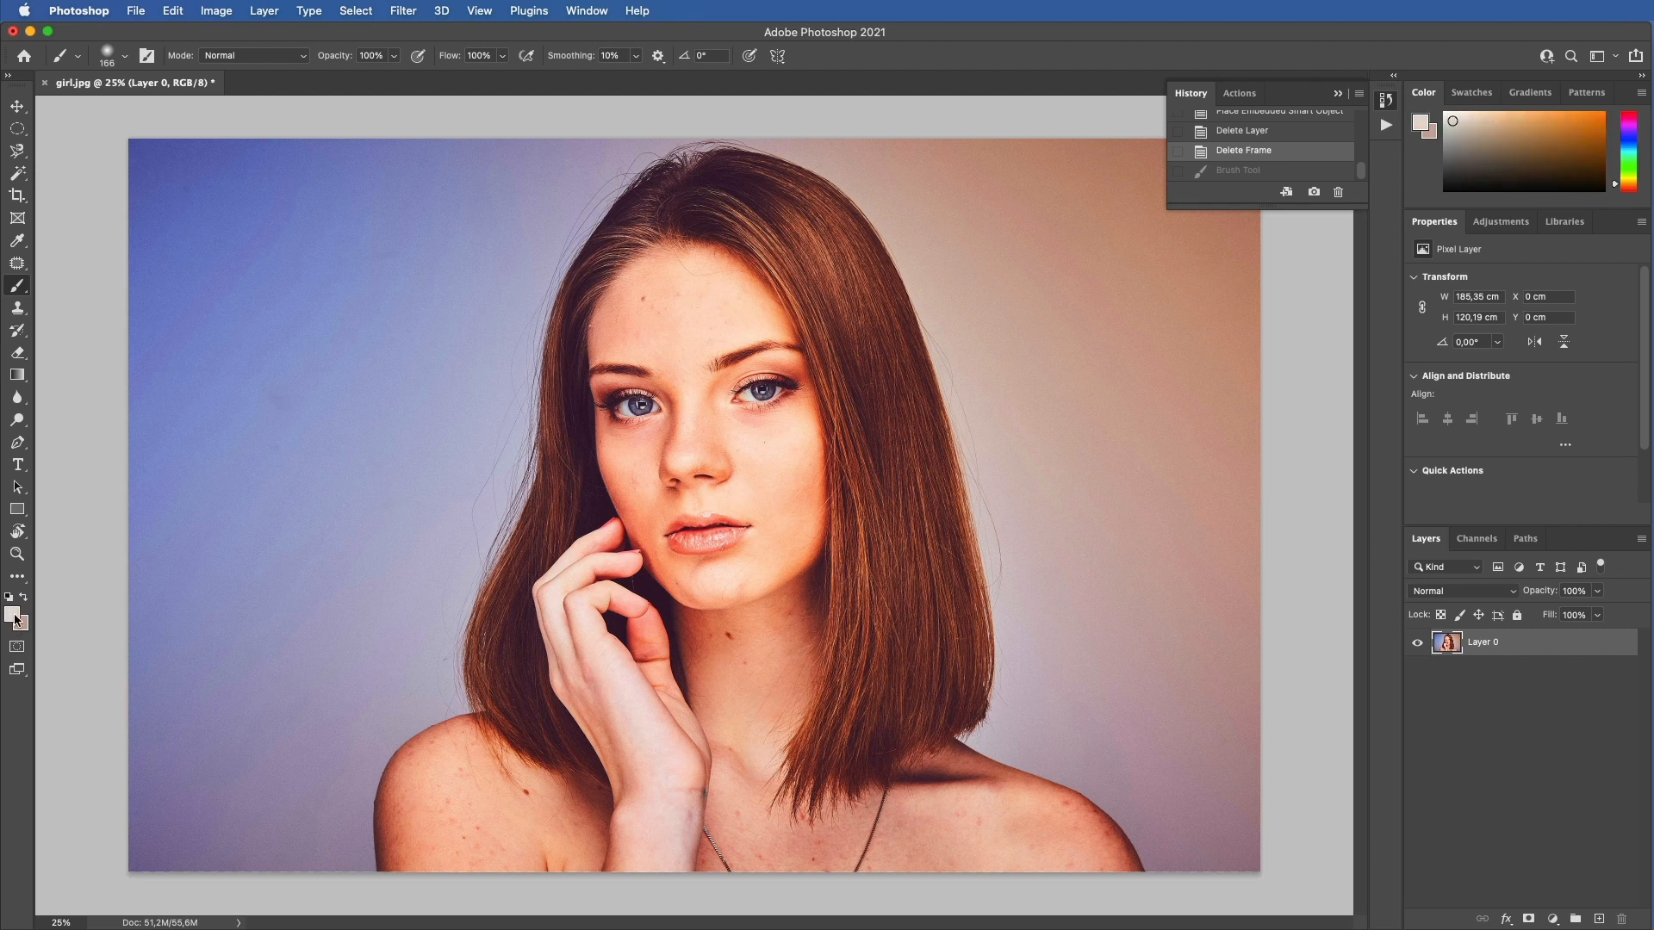
pyautogui.moveTo(276, 350)
pyautogui.mouseDown()
pyautogui.moveTo(244, 358)
pyautogui.moveTo(250, 373)
pyautogui.mouseUp()
pyautogui.press('super+z')
# Set the foreground colour to the light blue #98a1cc sampled from the image background.
pyautogui.click(15, 616)
pyautogui.moveTo(1258, 603); pyautogui.dragTo(1354, 581)
pyautogui.click(343, 384)
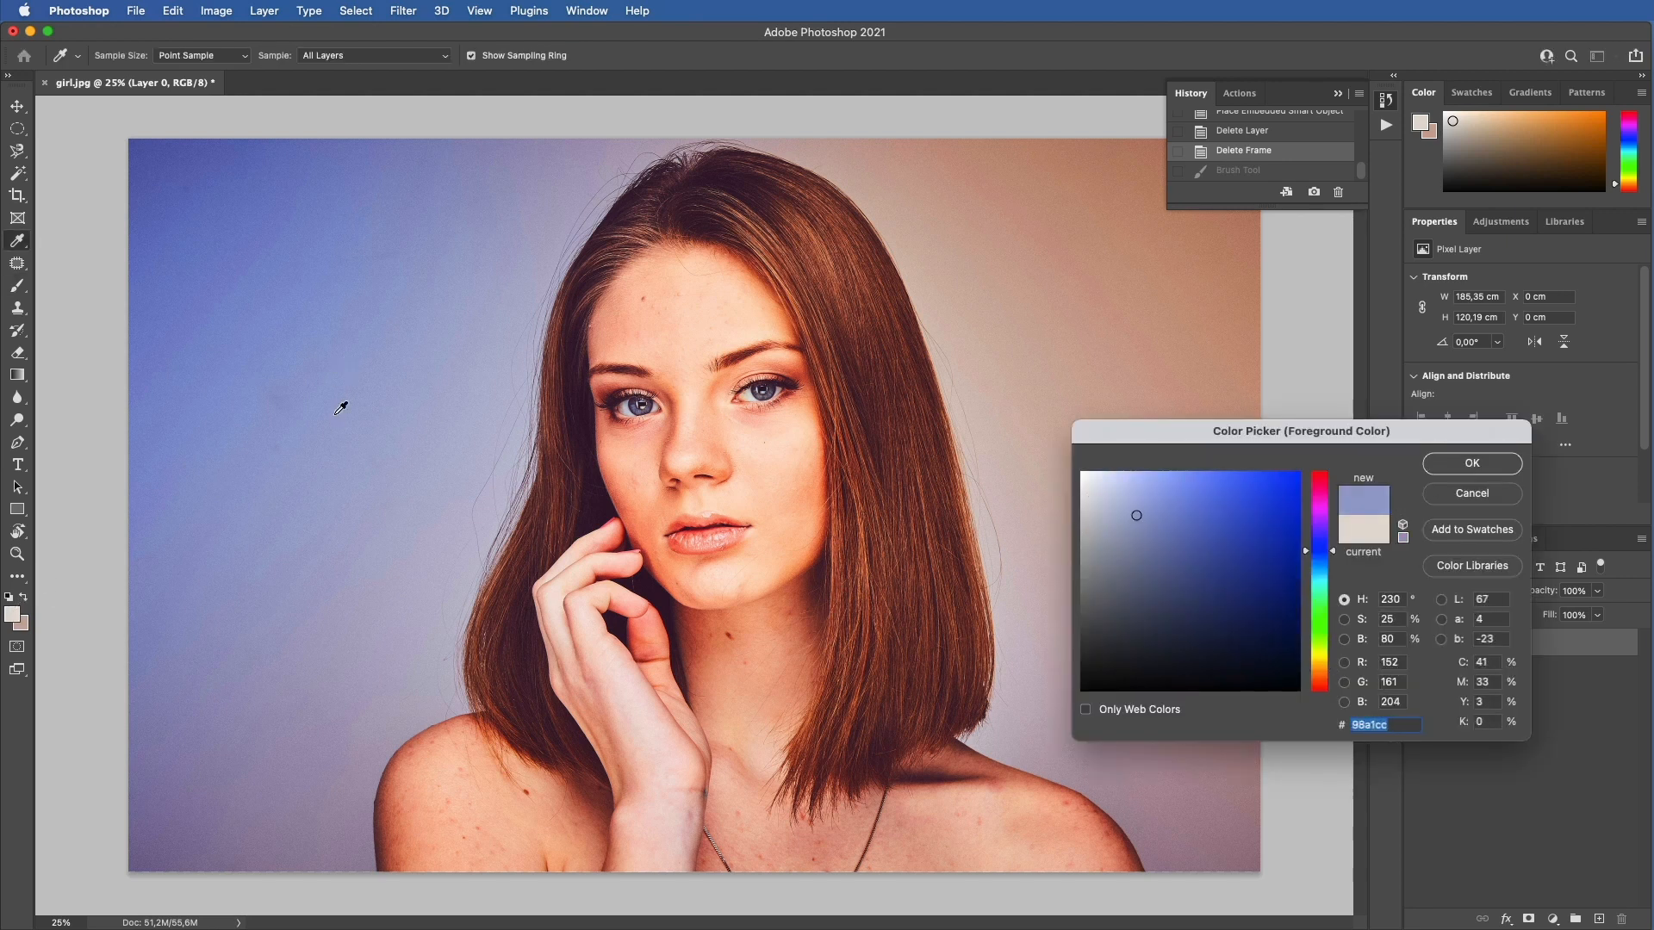
pyautogui.press('Return')
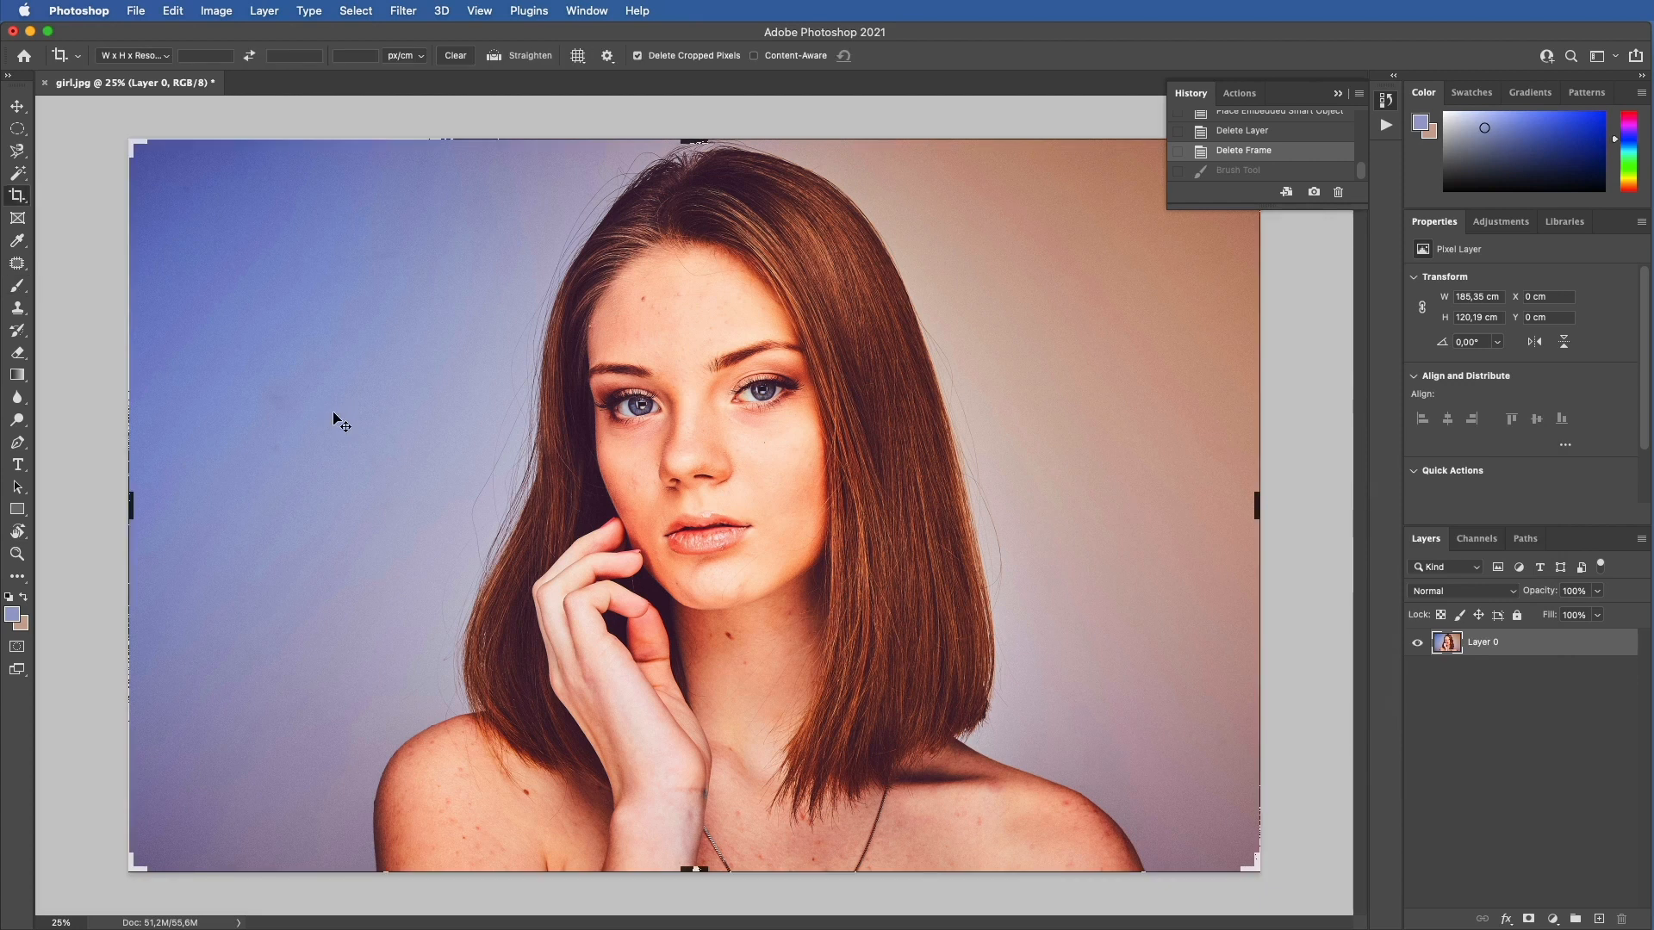
# Try a light blue brush stroke on the beige background beside the hair and undo it.
pyautogui.press('b')
pyautogui.moveTo(1045, 277)
pyautogui.mouseDown()
pyautogui.moveTo(1096, 277)
pyautogui.moveTo(999, 300)
pyautogui.mouseUp()
pyautogui.press('super+z')
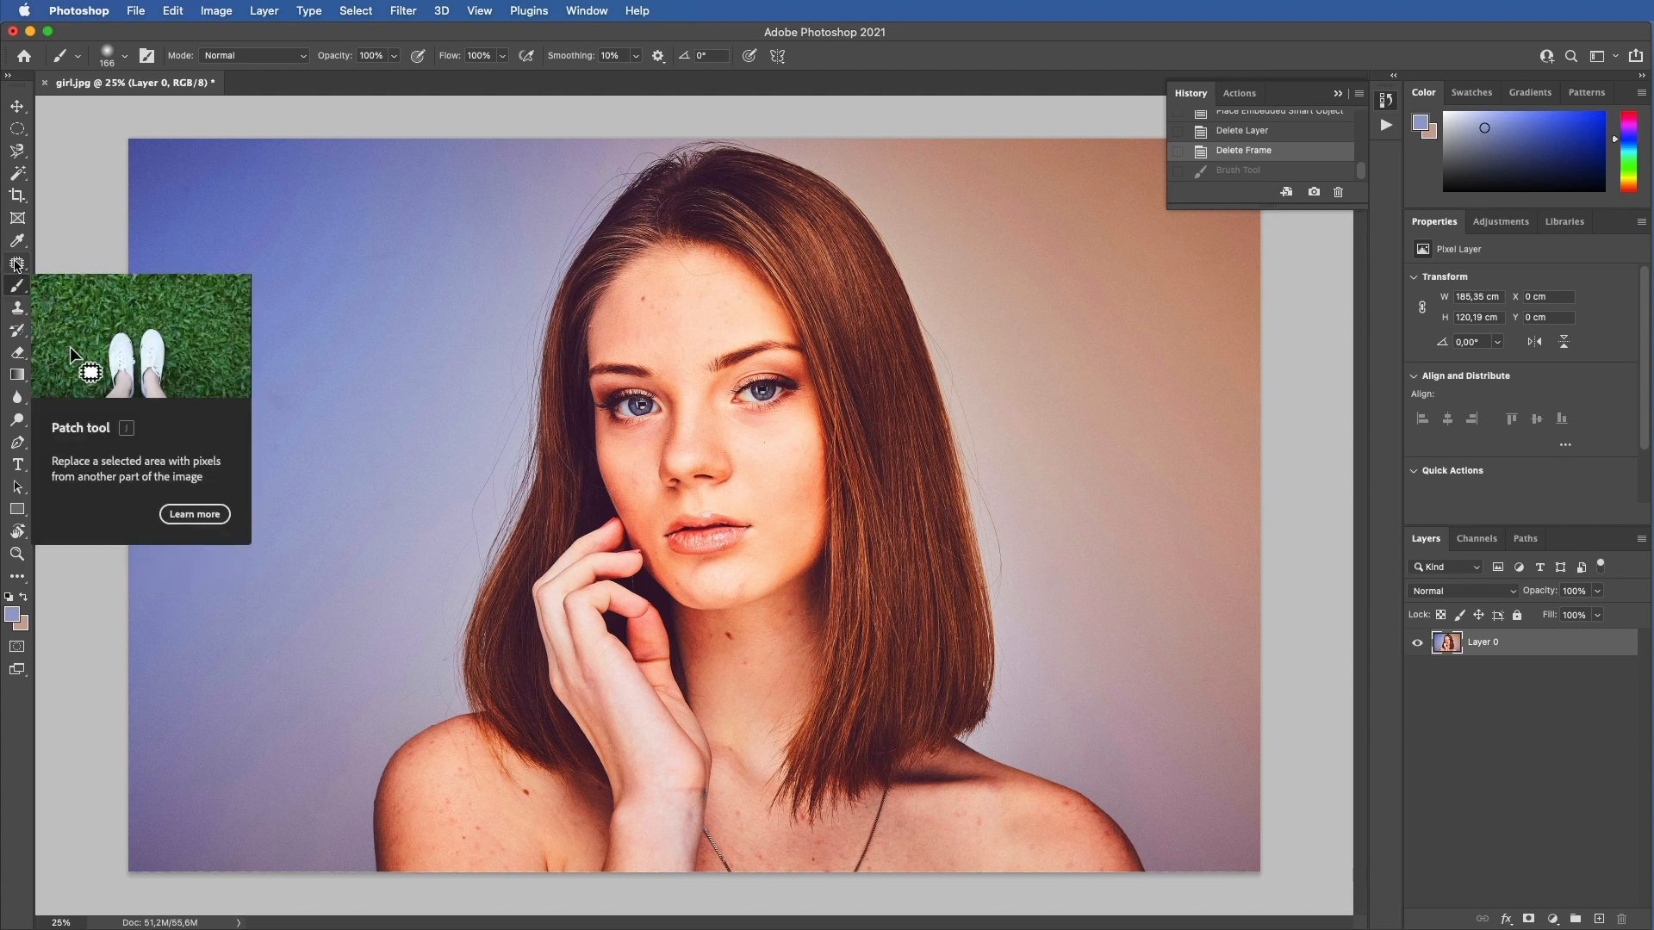
# Remove blemishes on the side of the forehead with the Patch tool, using clear skin nearby as the source.
pyautogui.click(15, 266)
pyautogui.click(17, 266)
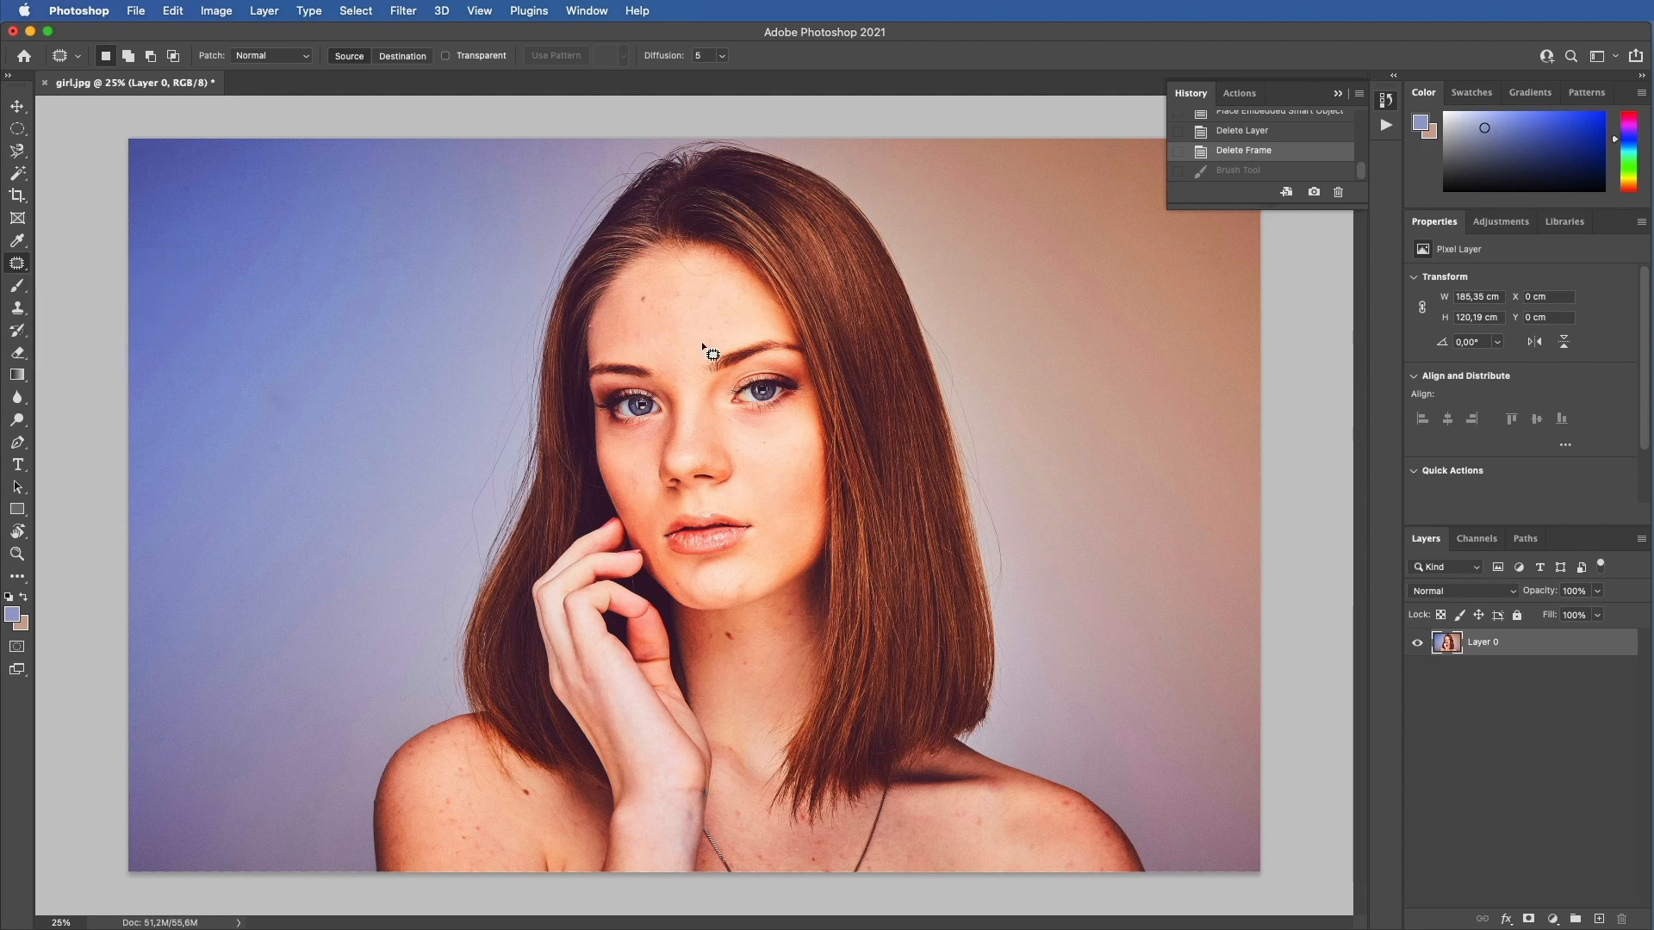
pyautogui.scroll(3, 676, 301)
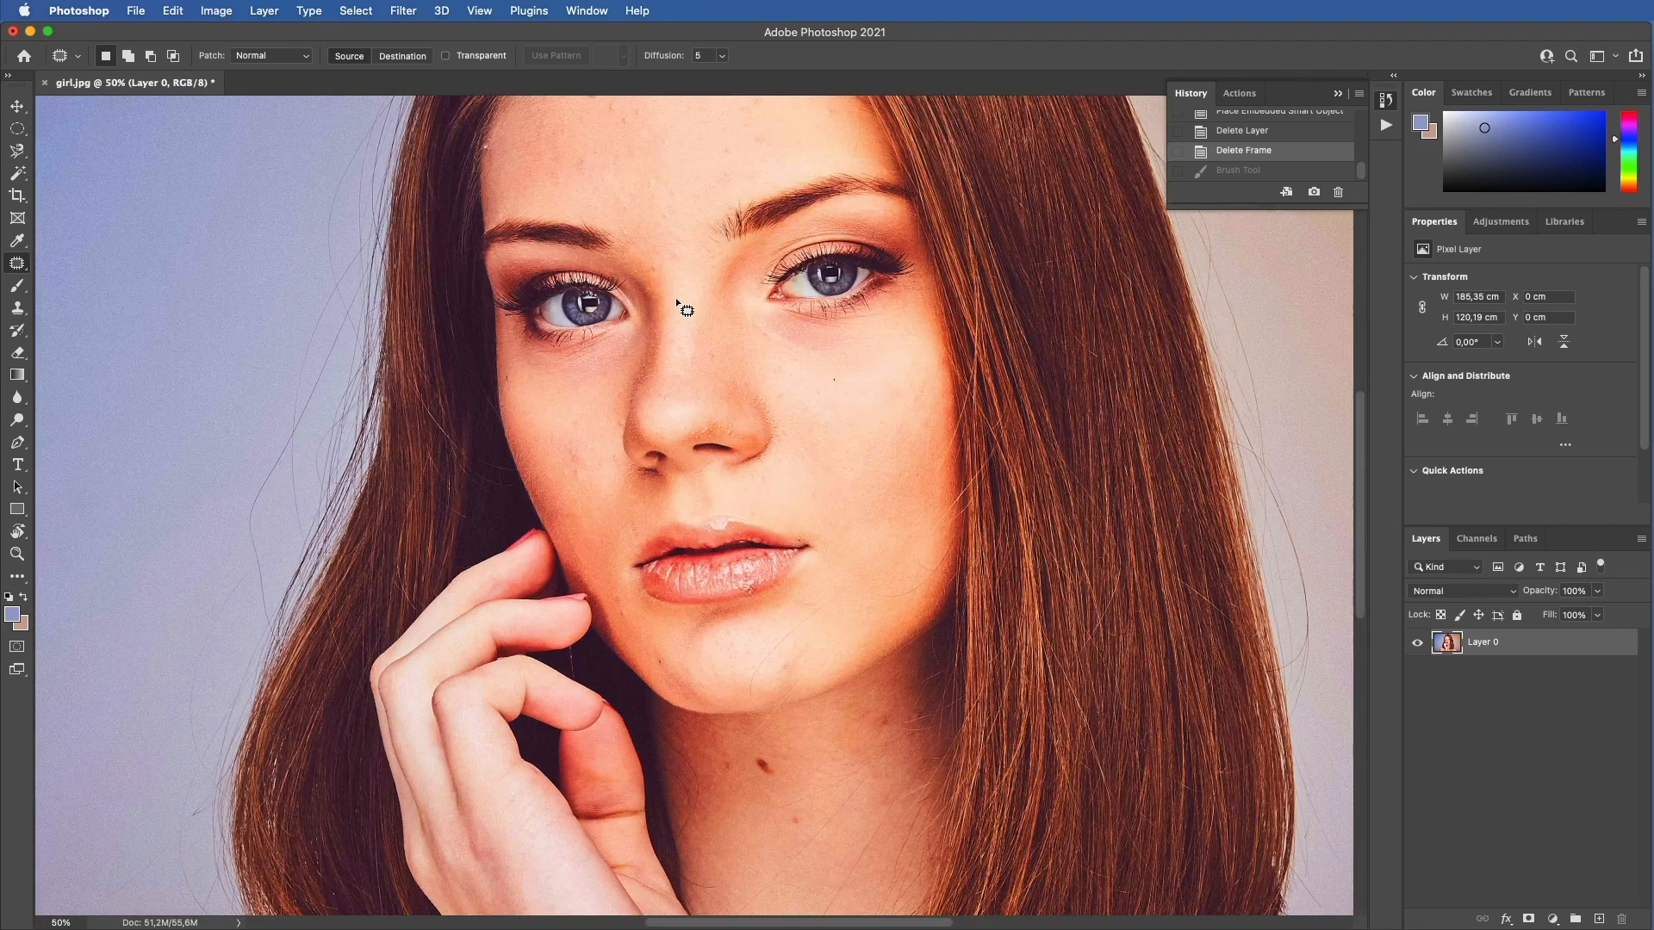
pyautogui.moveTo(575, 347)
pyautogui.mouseDown()
pyautogui.moveTo(565, 358)
pyautogui.moveTo(584, 365)
pyautogui.moveTo(583, 347)
pyautogui.moveTo(634, 325)
pyautogui.mouseUp()
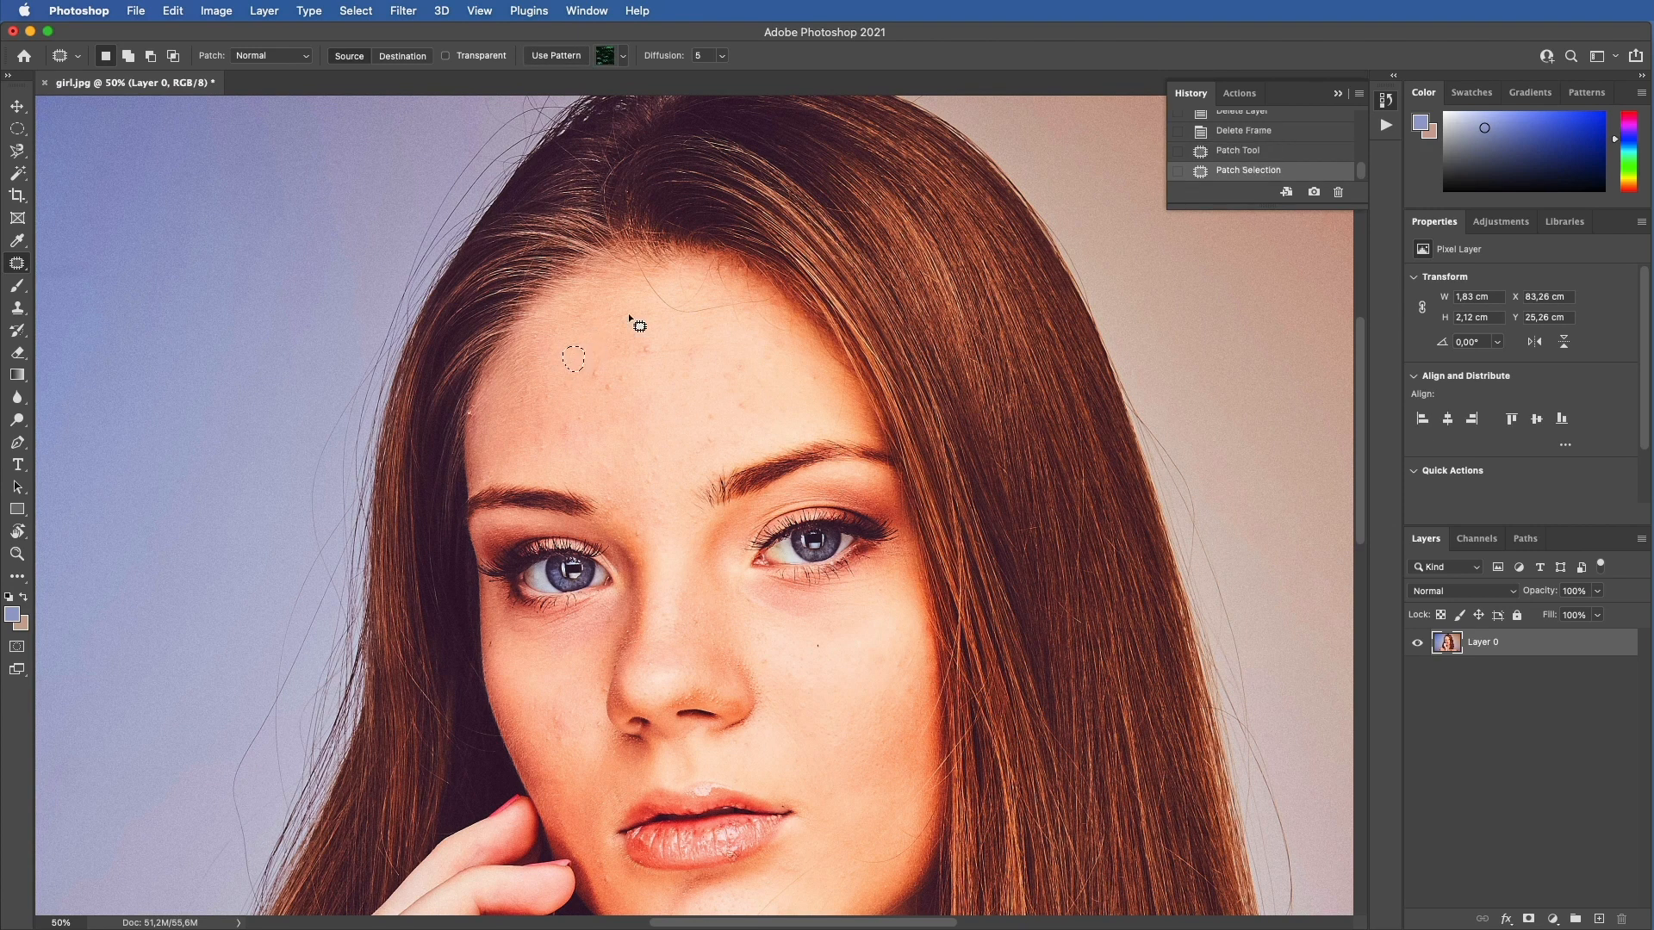
pyautogui.click(588, 373)
pyautogui.moveTo(617, 380)
pyautogui.mouseDown()
pyautogui.moveTo(604, 362)
pyautogui.moveTo(556, 370)
pyautogui.mouseUp()
# Patch the spot in the middle of the forehead with nearby skin, undoing a trial patch from the hair, and clear the selection.
pyautogui.moveTo(656, 342); pyautogui.dragTo(685, 346)
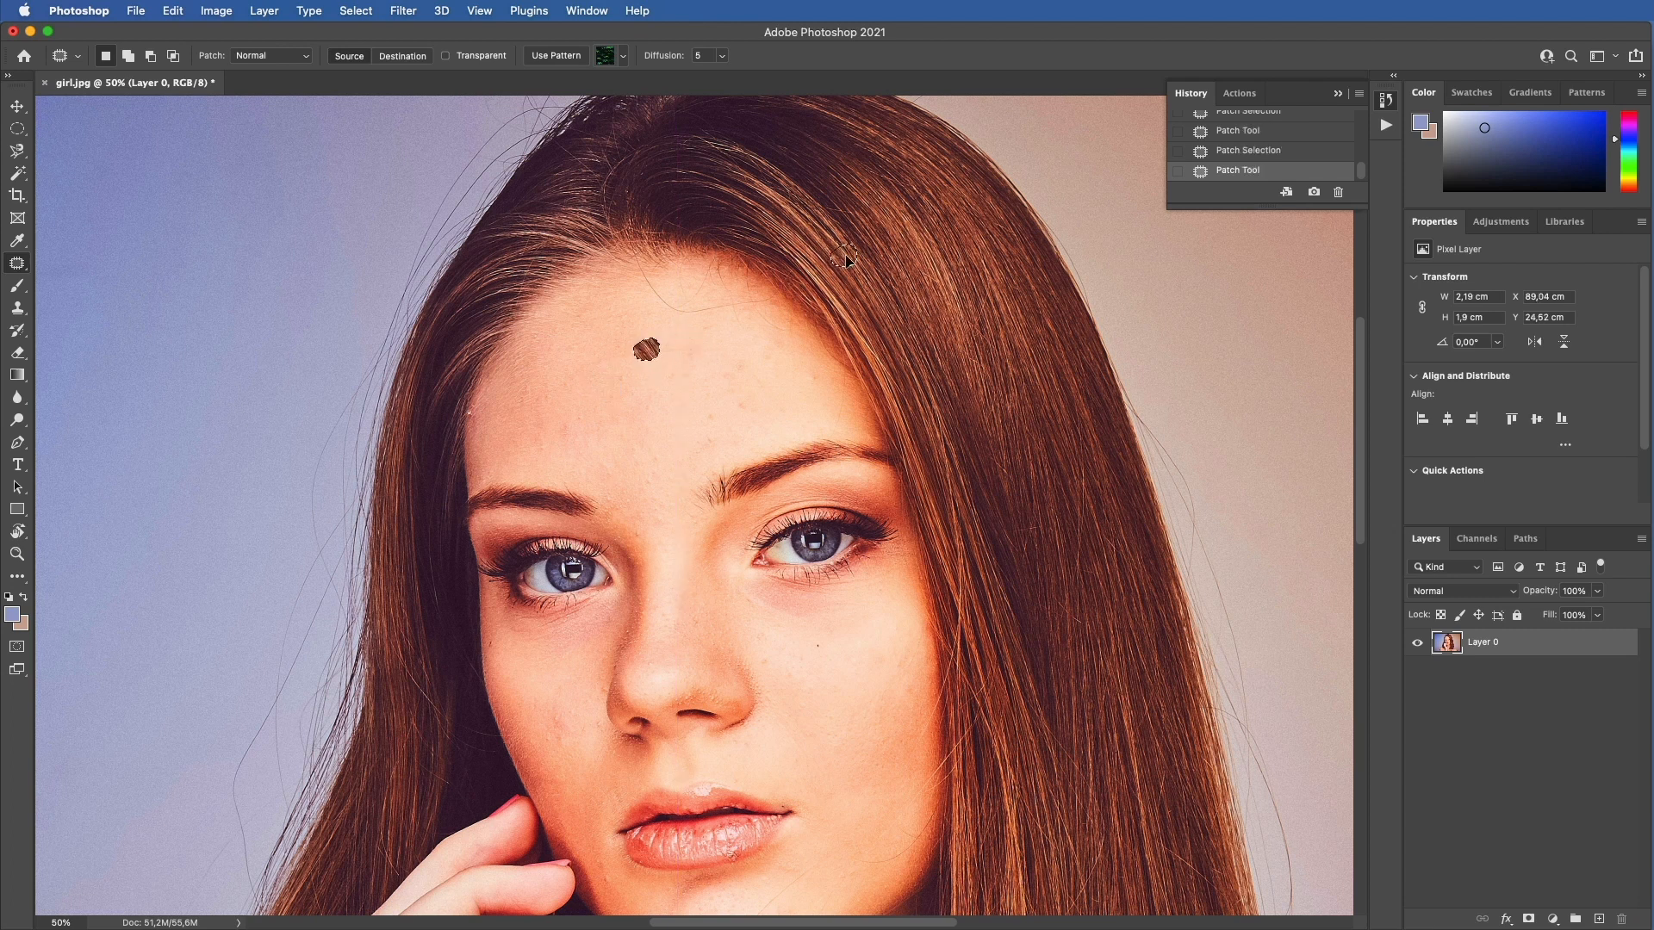
pyautogui.press('super+z')
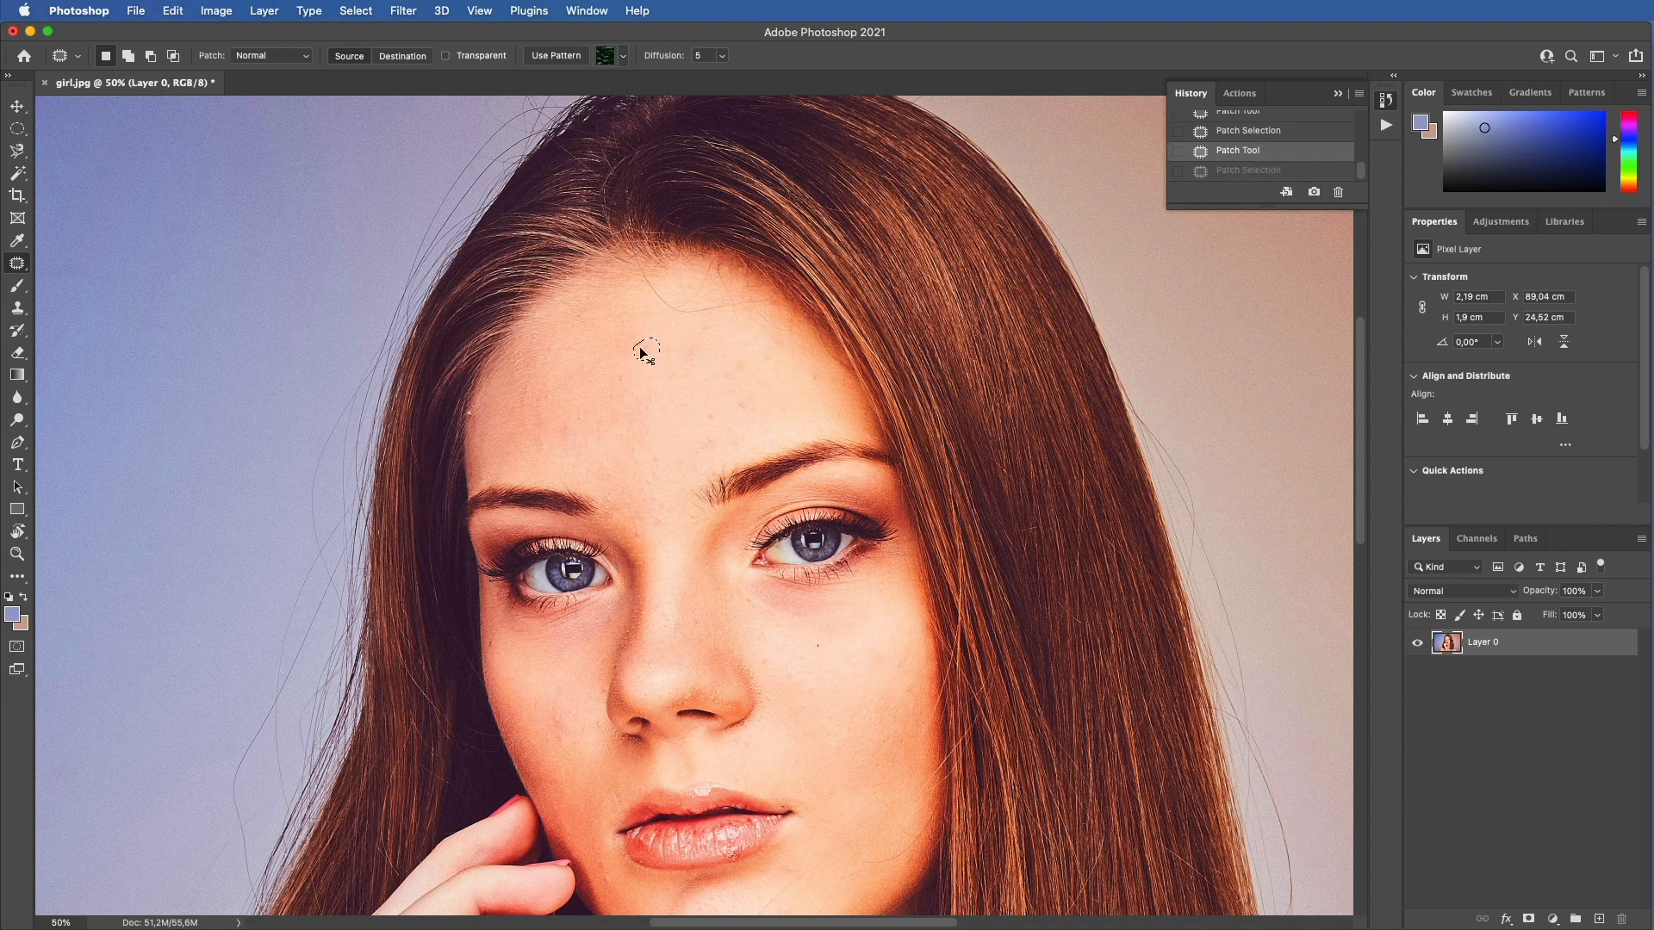
pyautogui.scroll(-2, 860, 261)
pyautogui.hscroll(-3, 860, 261)
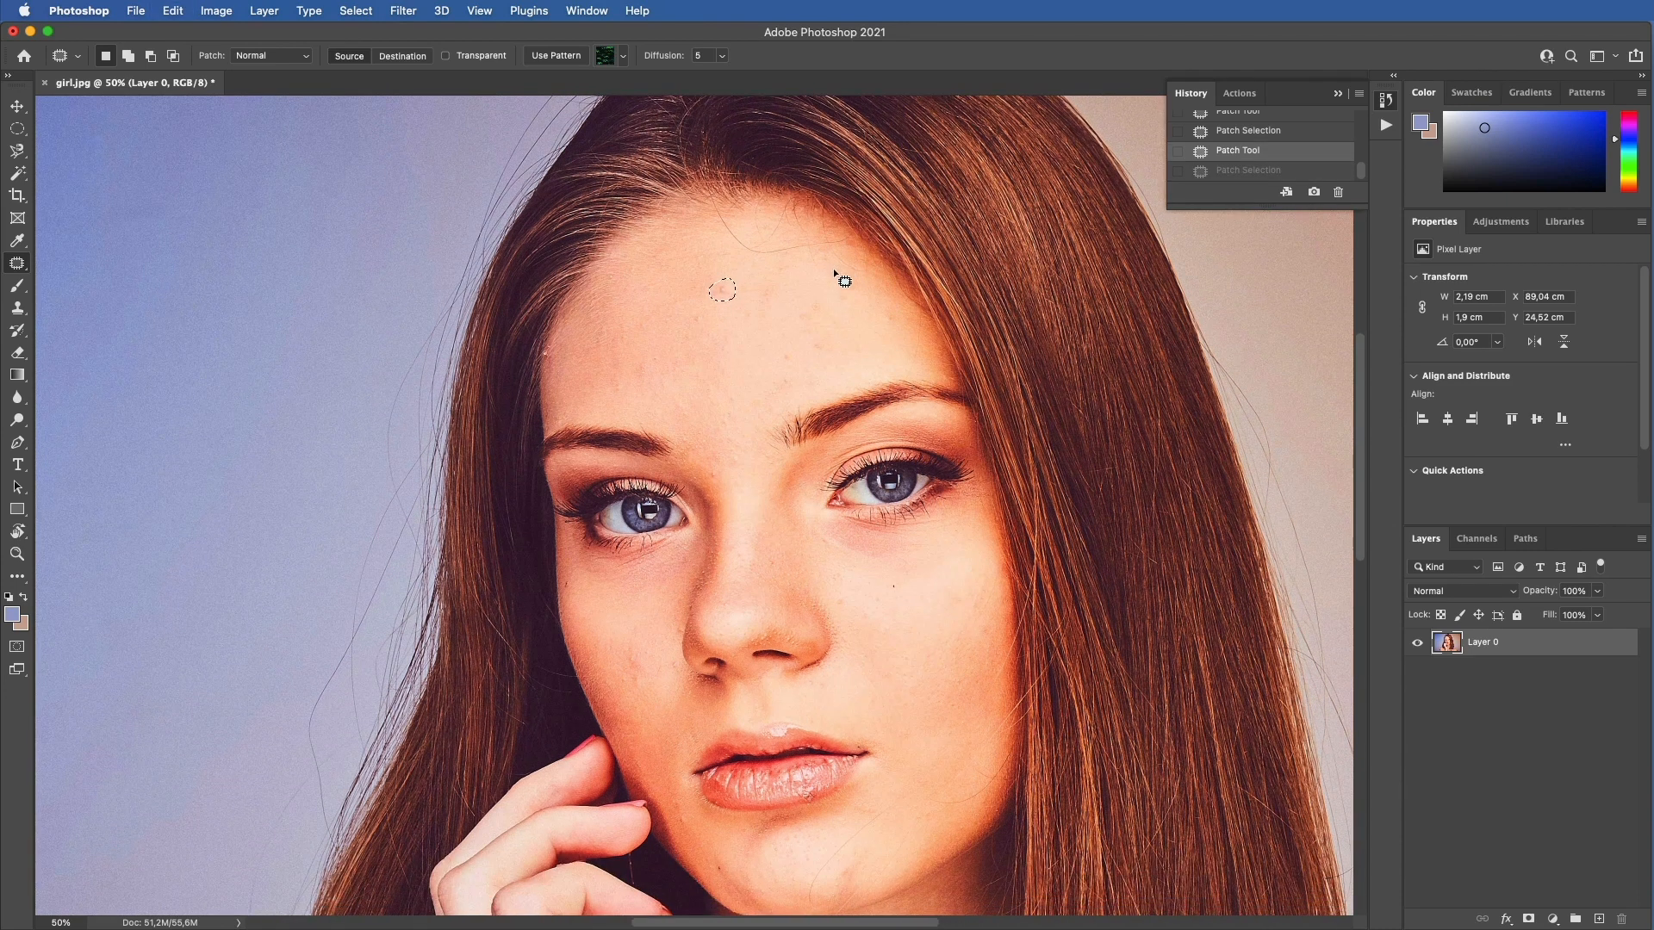
pyautogui.moveTo(726, 286); pyautogui.dragTo(757, 289)
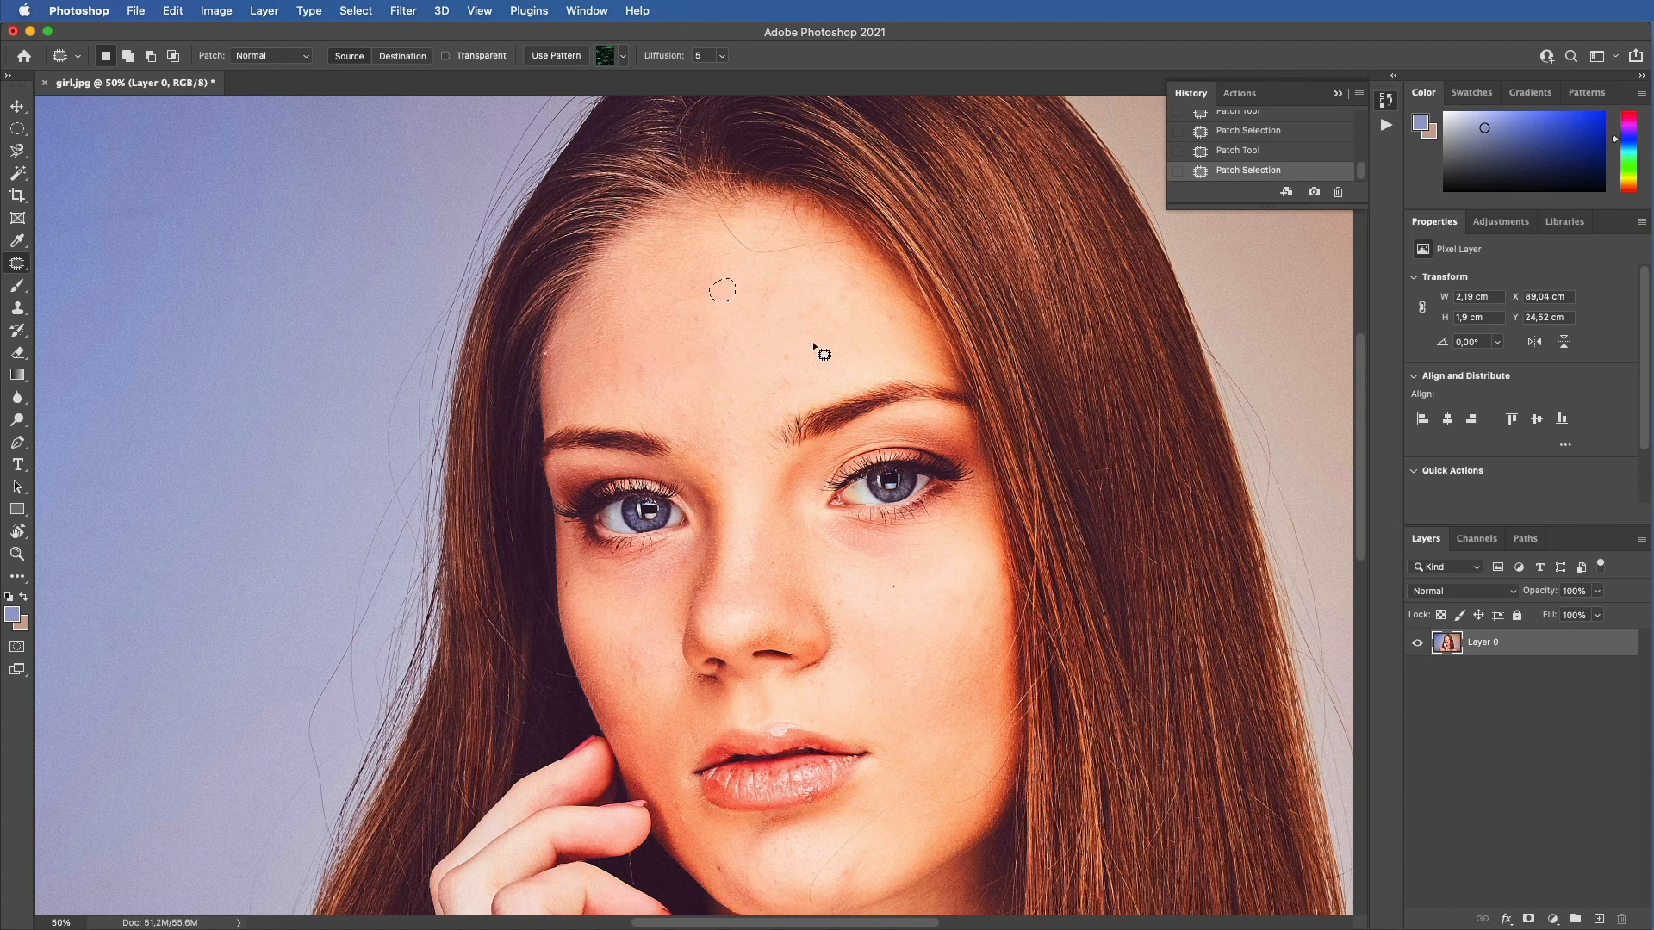
pyautogui.press('cmd+d')
pyautogui.press('super+minus')
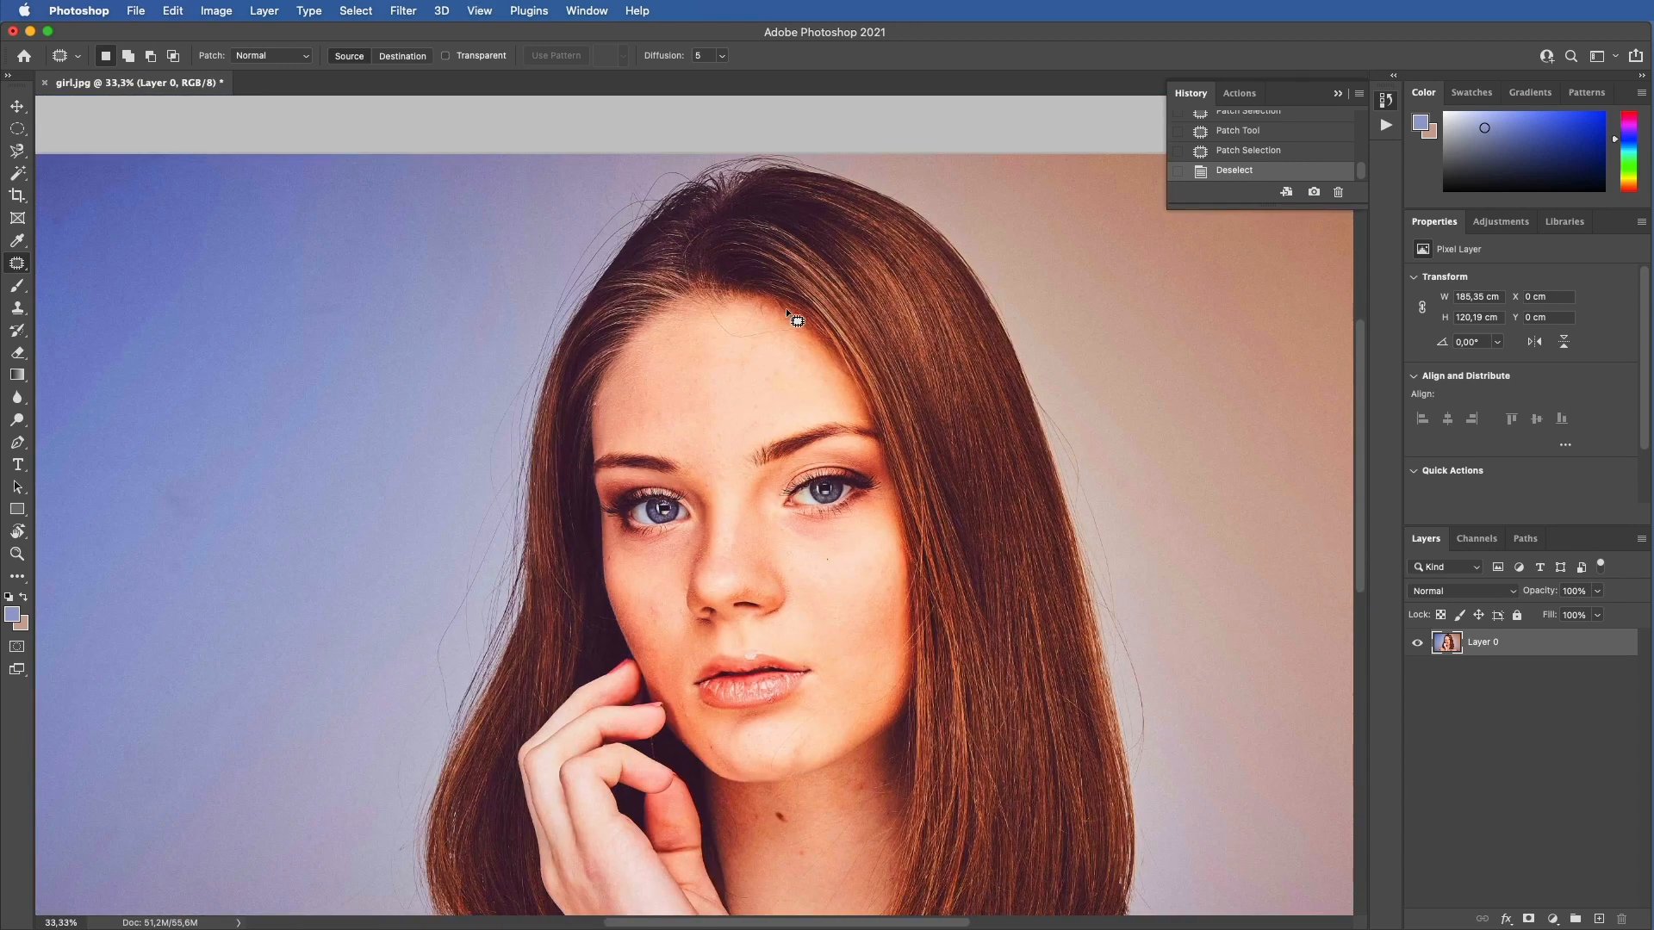
pyautogui.scroll(-2, 785, 307)
pyautogui.press('super+minus')
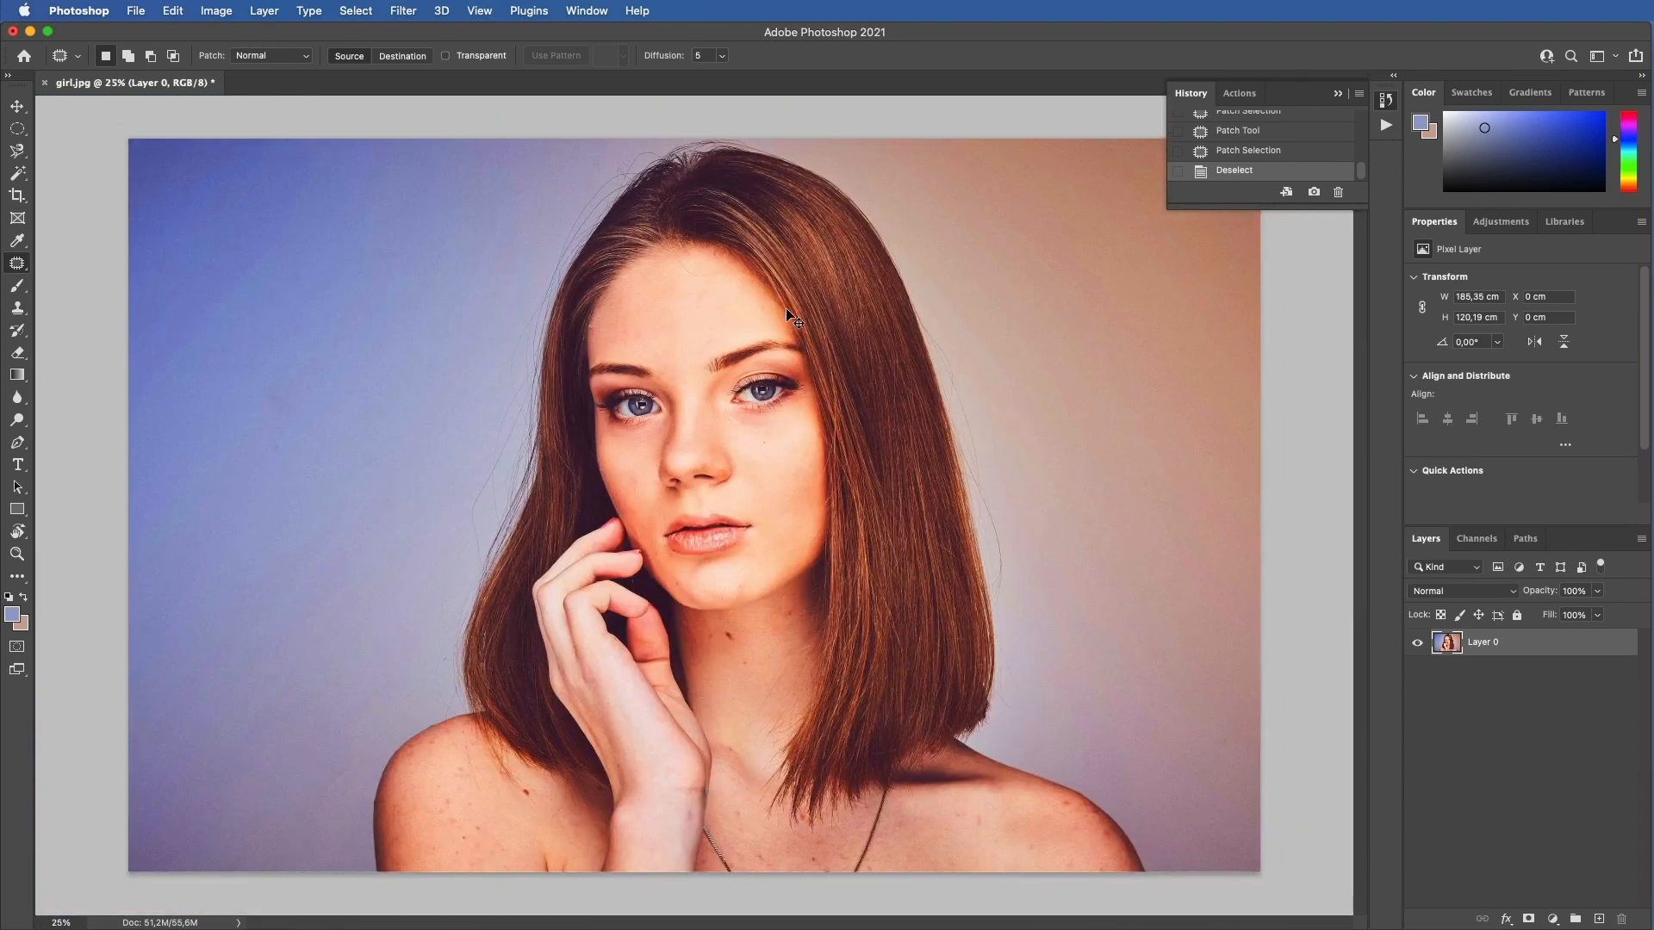
pyautogui.click(17, 290)
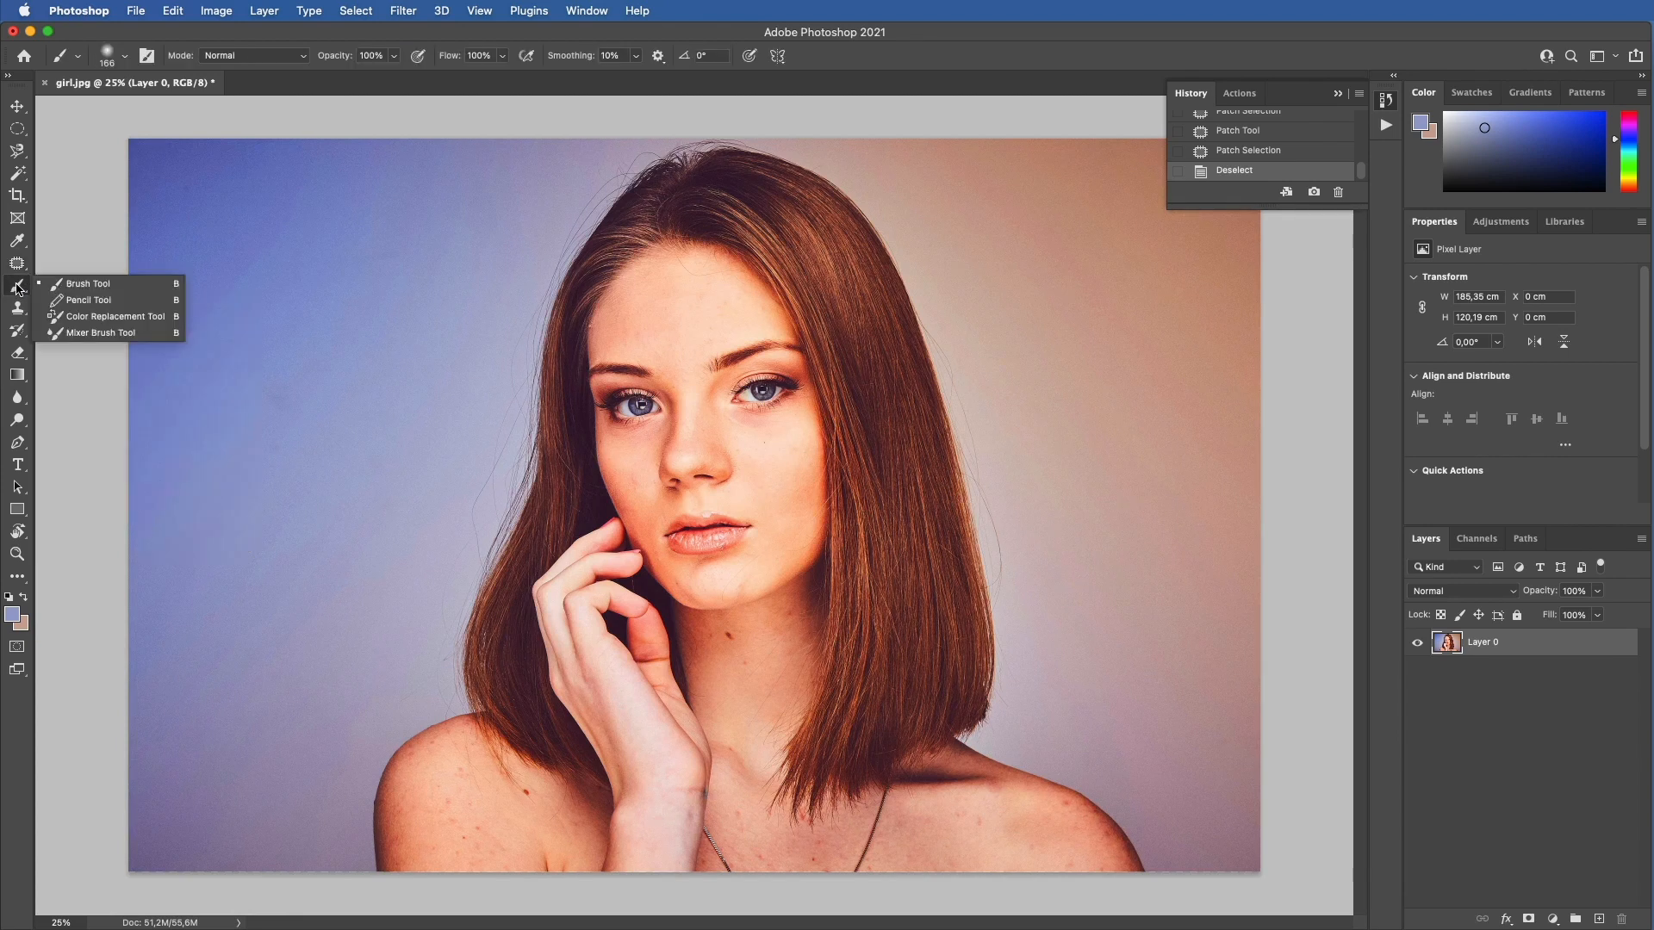
pyautogui.click(135, 291)
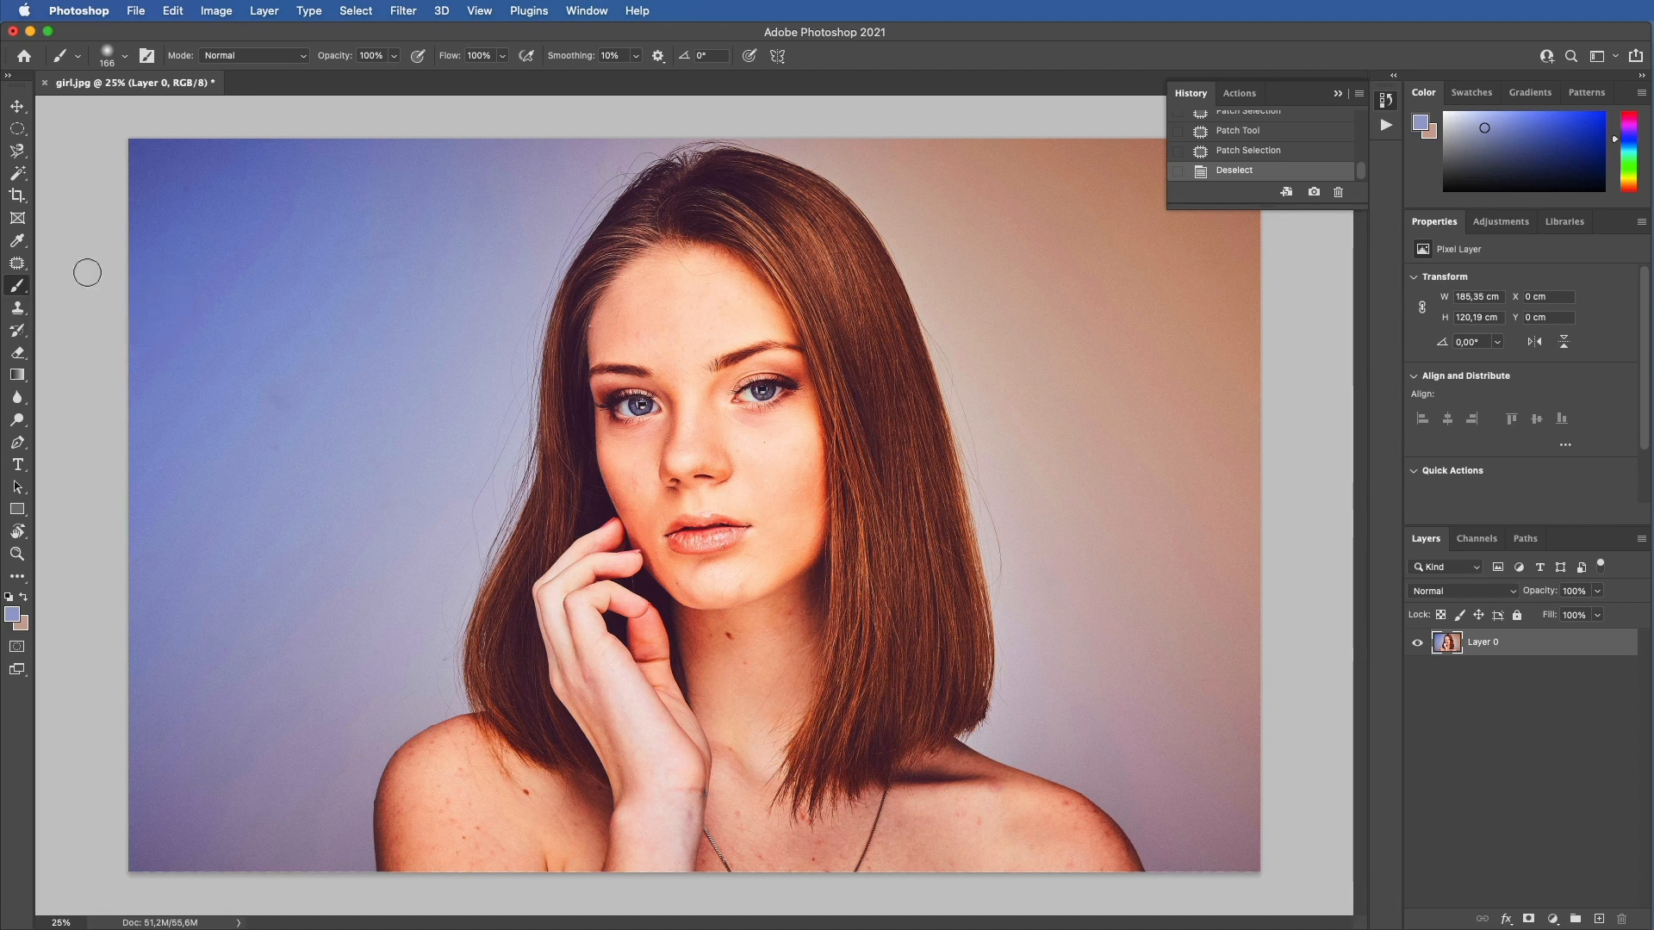
# Sample forehead skin above the eyebrow with the Clone Stamp and clone it across the forehead towards the hairline.
pyautogui.click(21, 308)
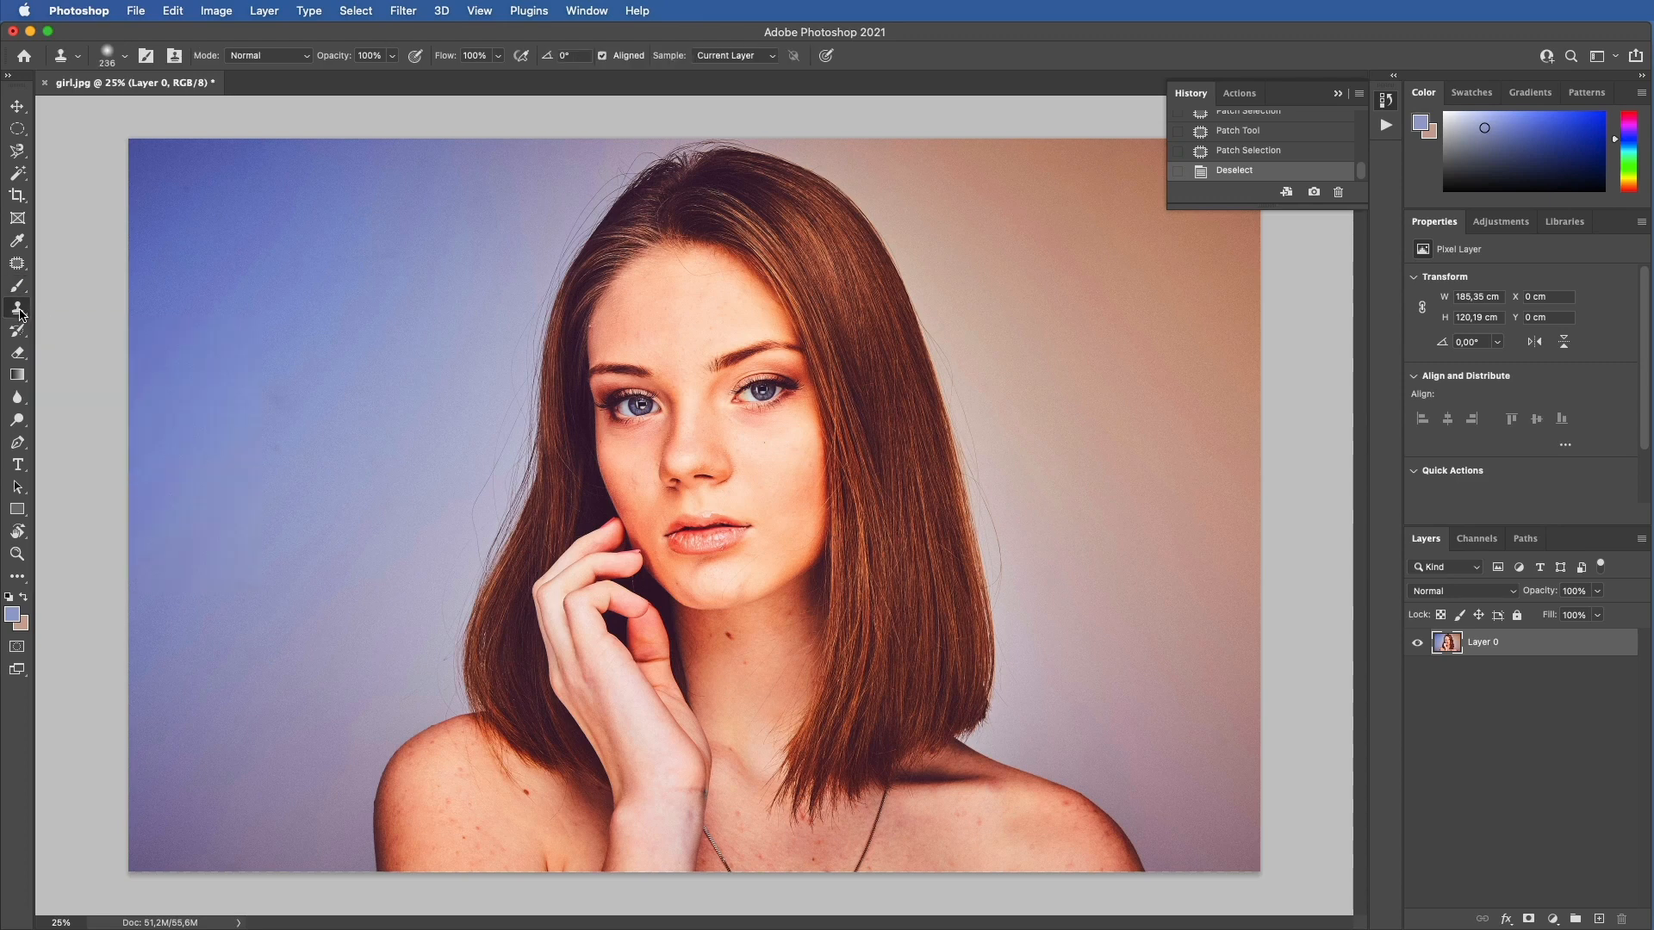
pyautogui.press('super+plus')
pyautogui.press('super+plus')
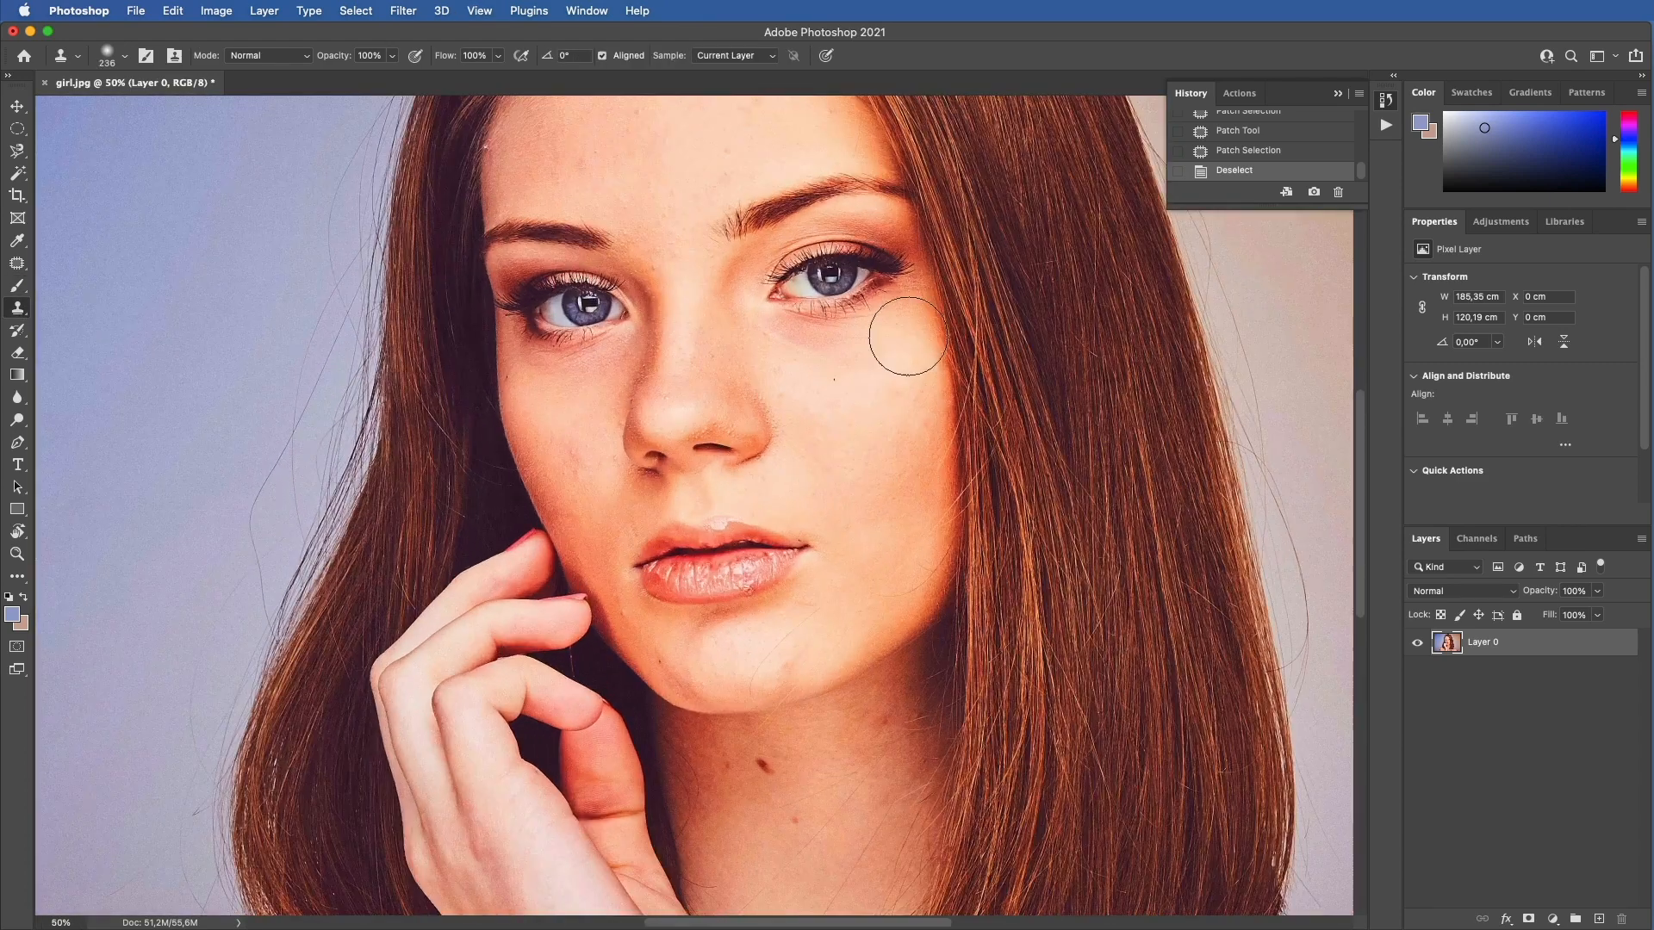
pyautogui.scroll(5, 900, 339)
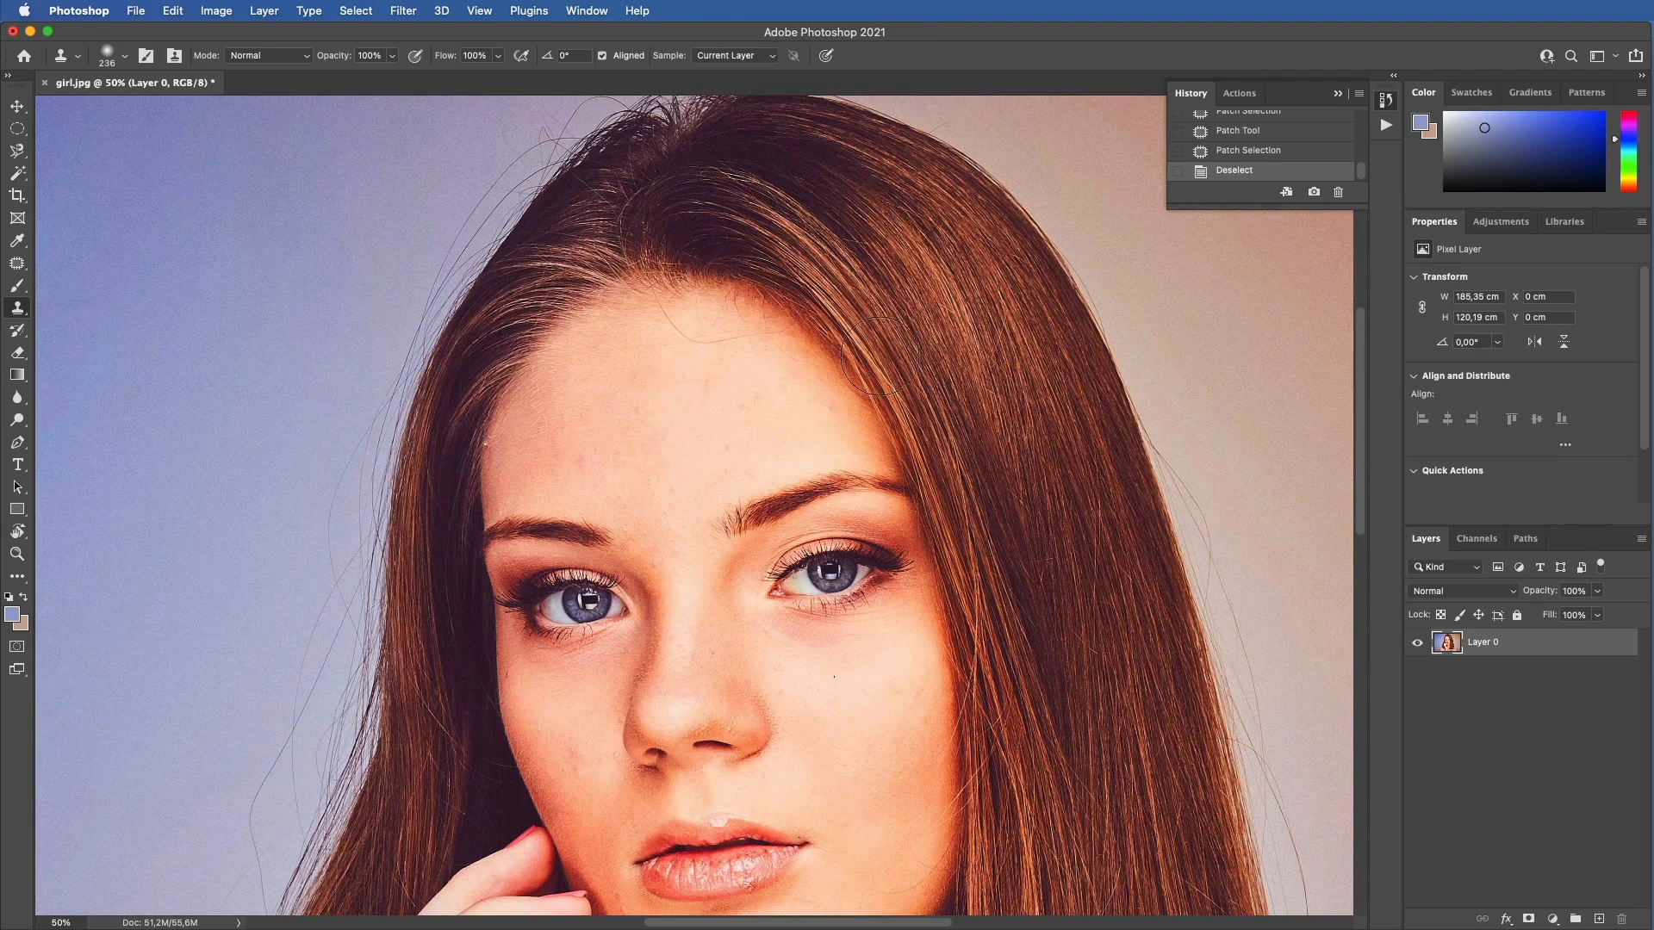
pyautogui.keyDown('alt'); pyautogui.click(602, 443); pyautogui.keyUp('alt')
pyautogui.moveTo(645, 397)
pyautogui.mouseDown()
pyautogui.moveTo(580, 373)
pyautogui.moveTo(530, 382)
pyautogui.mouseUp()
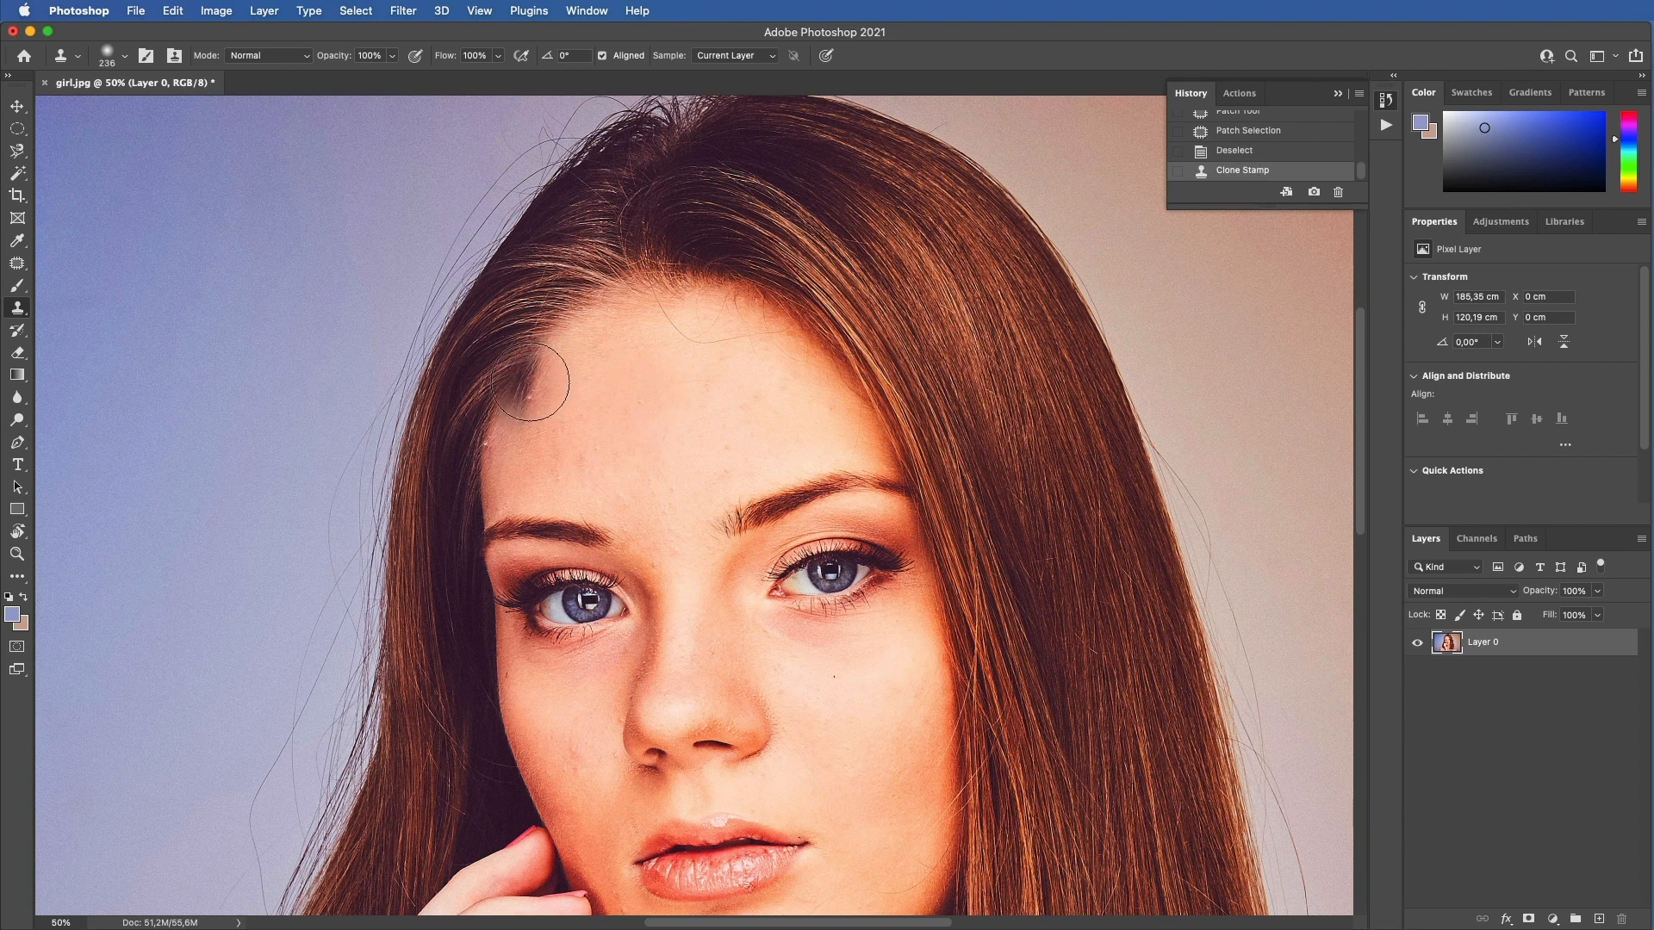
# Try Clone Stamp strokes over the temple, hairline and outer edge of the hair, and undo them.
pyautogui.click(512, 385)
pyautogui.click(522, 444)
pyautogui.click(474, 435)
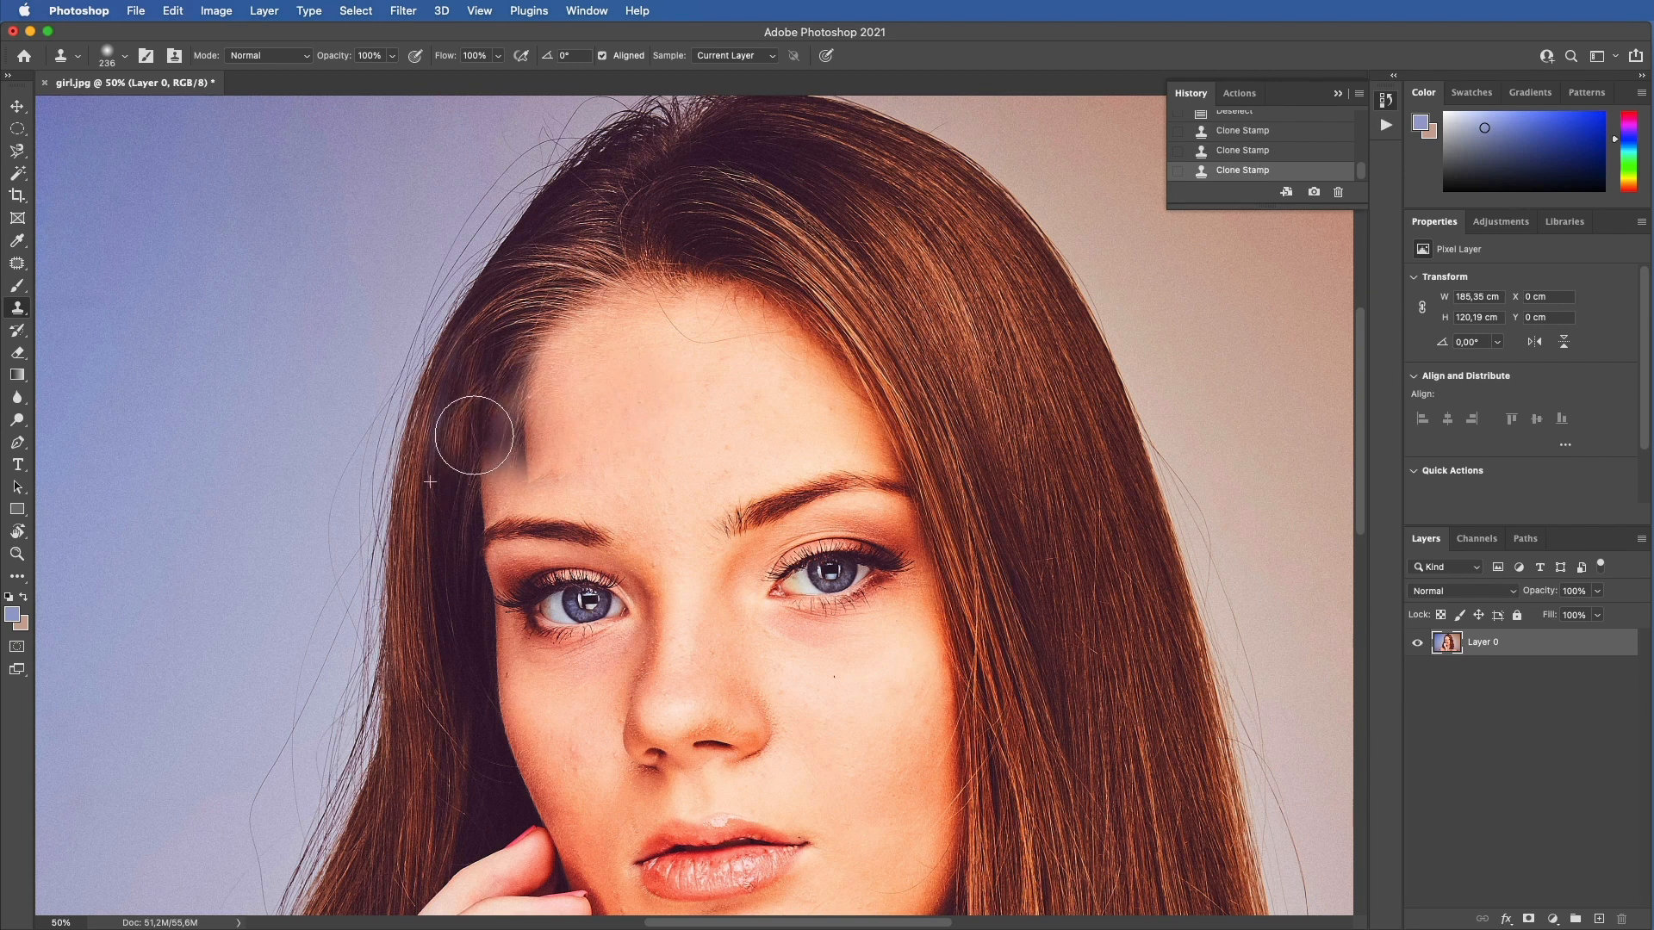
pyautogui.moveTo(474, 435)
pyautogui.mouseDown()
pyautogui.moveTo(491, 434)
pyautogui.moveTo(470, 415)
pyautogui.moveTo(524, 426)
pyautogui.moveTo(496, 422)
pyautogui.mouseUp()
pyautogui.hotkey('ctrl', 'z')
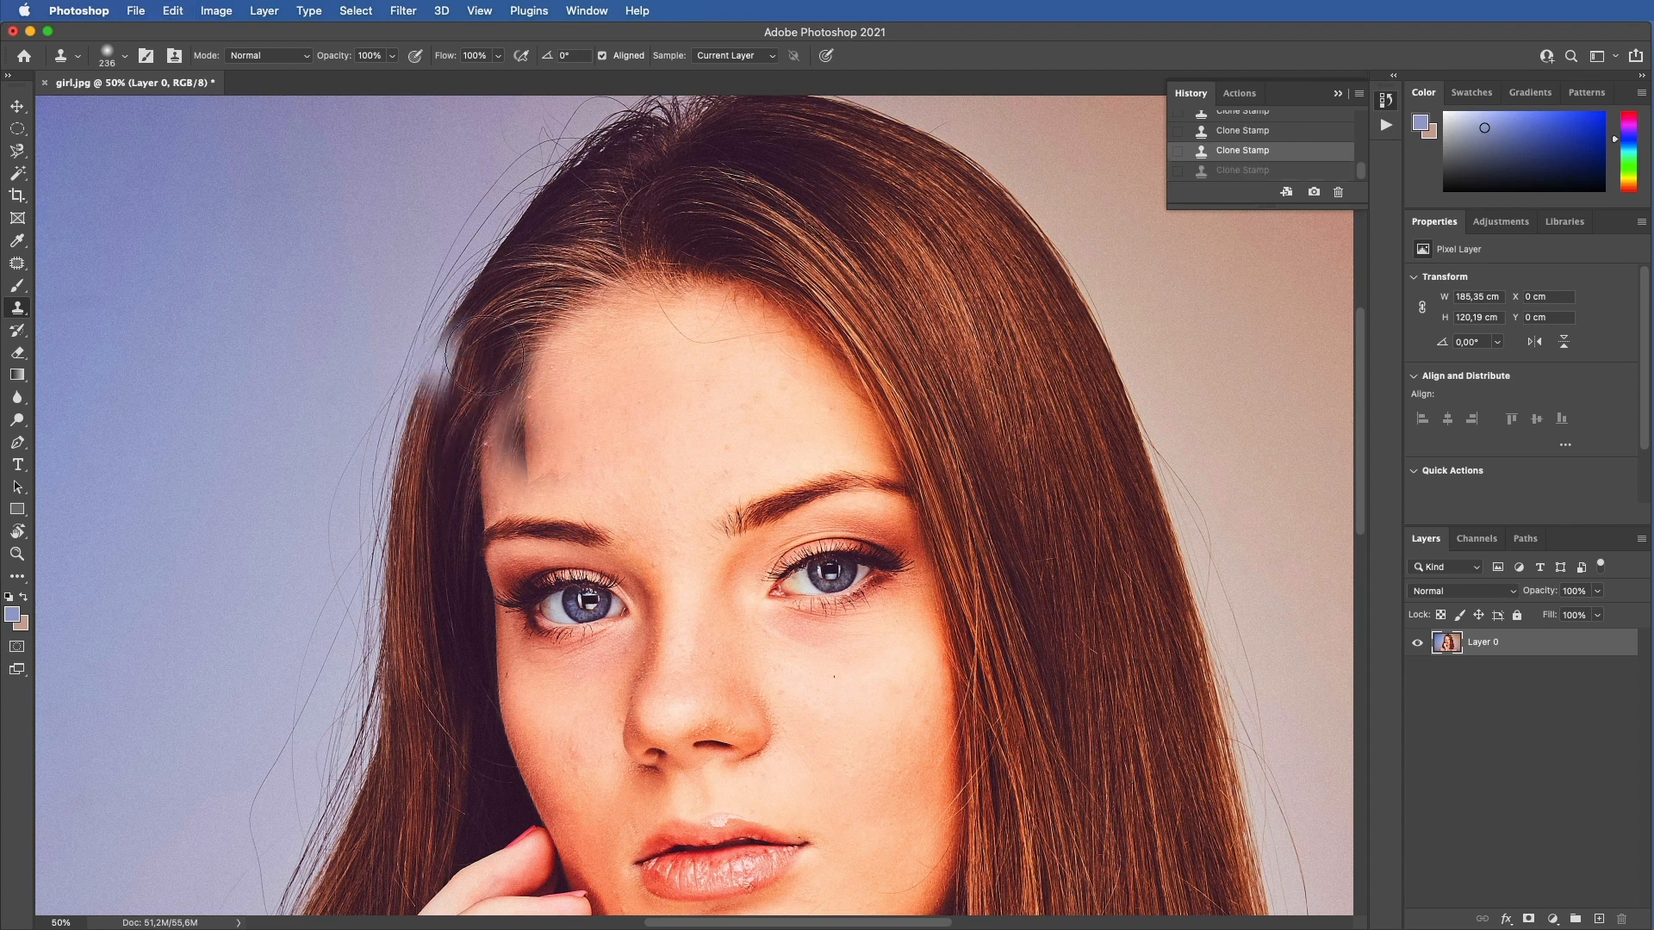
pyautogui.hotkey('ctrl', 'shift', 'z')
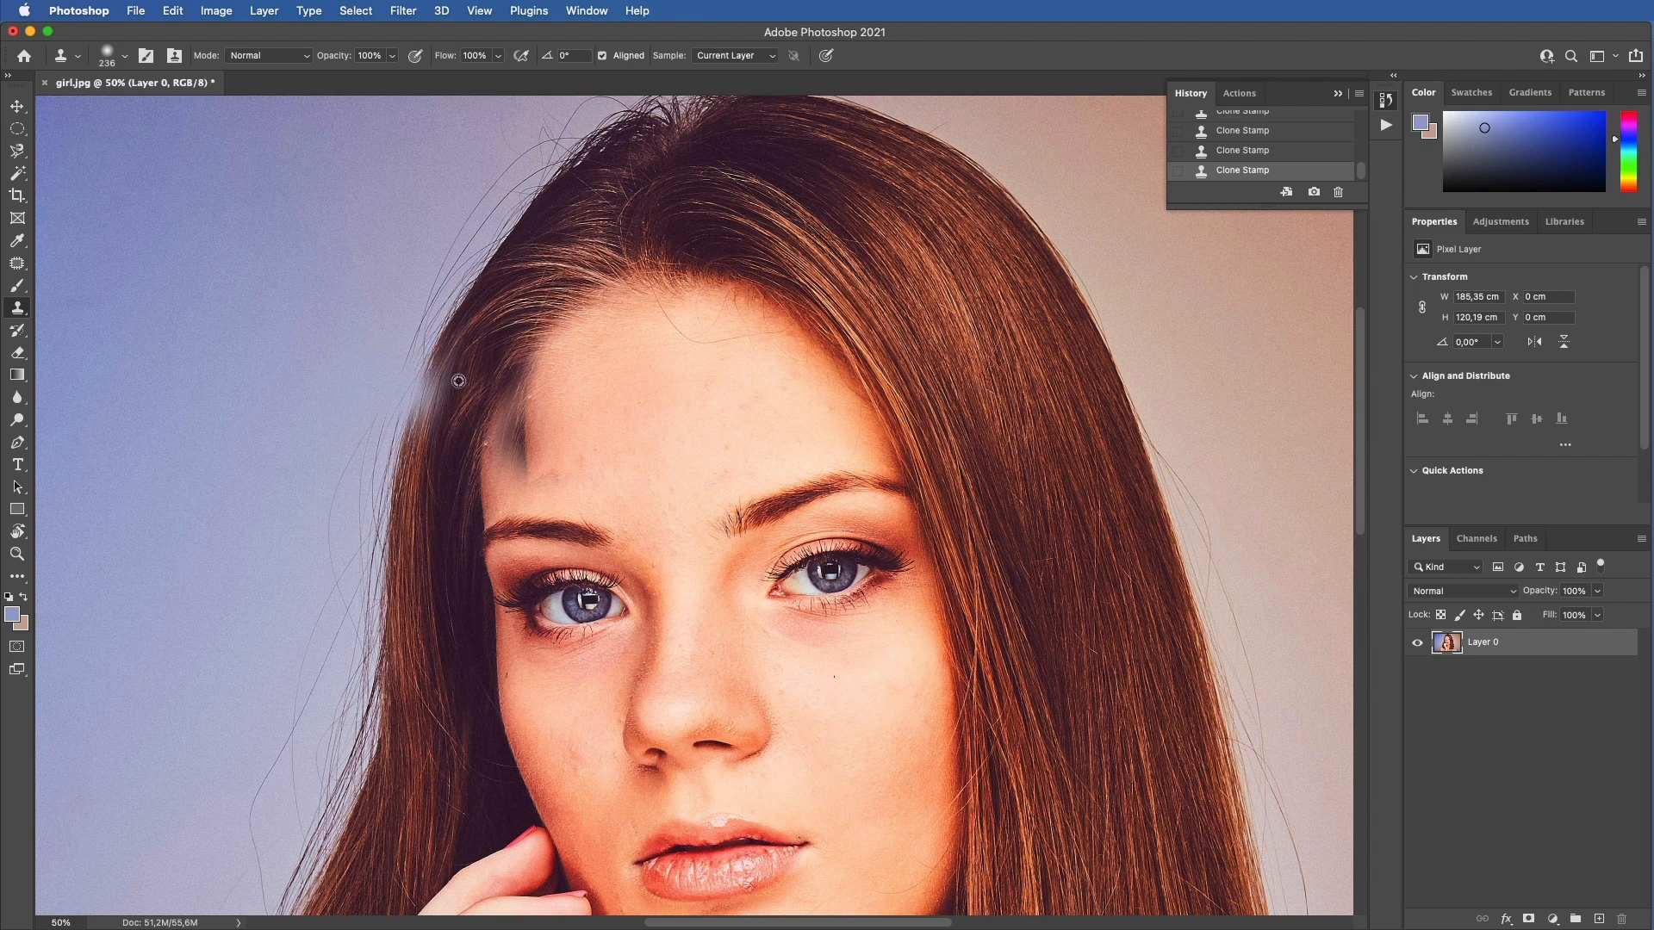
pyautogui.moveTo(431, 379); pyautogui.dragTo(439, 436)
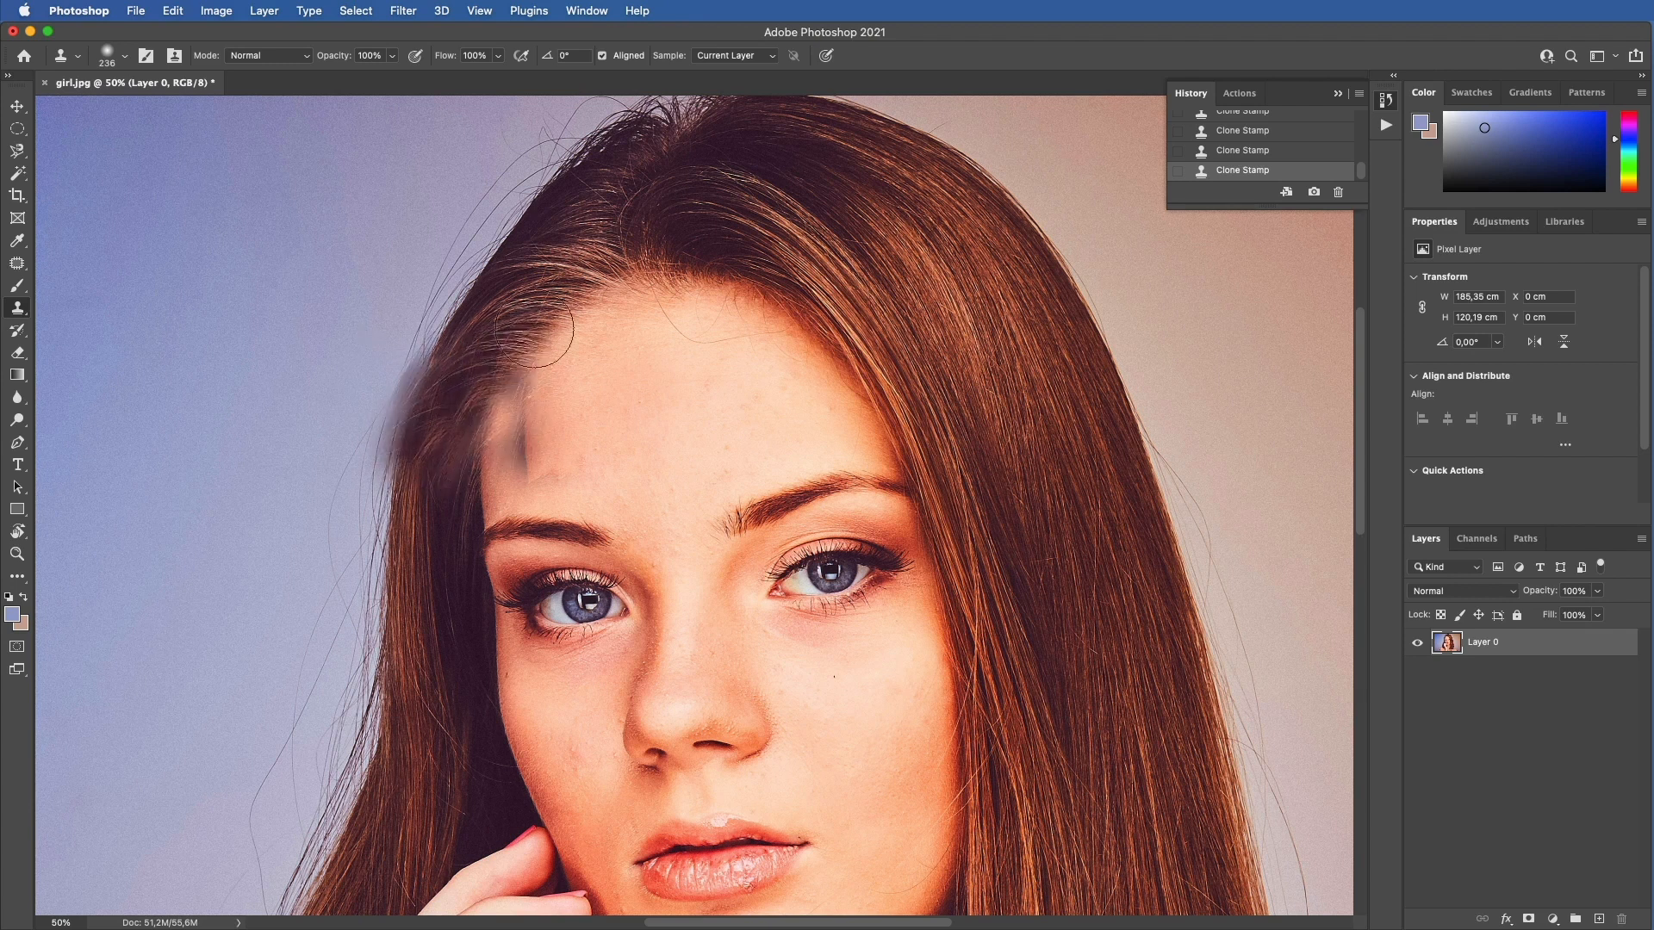
pyautogui.hotkey('ctrl', 'z')
pyautogui.hotkey('ctrl', 'z')
pyautogui.hotkey('ctrl', 'z')
pyautogui.hotkey('ctrl', 'z')
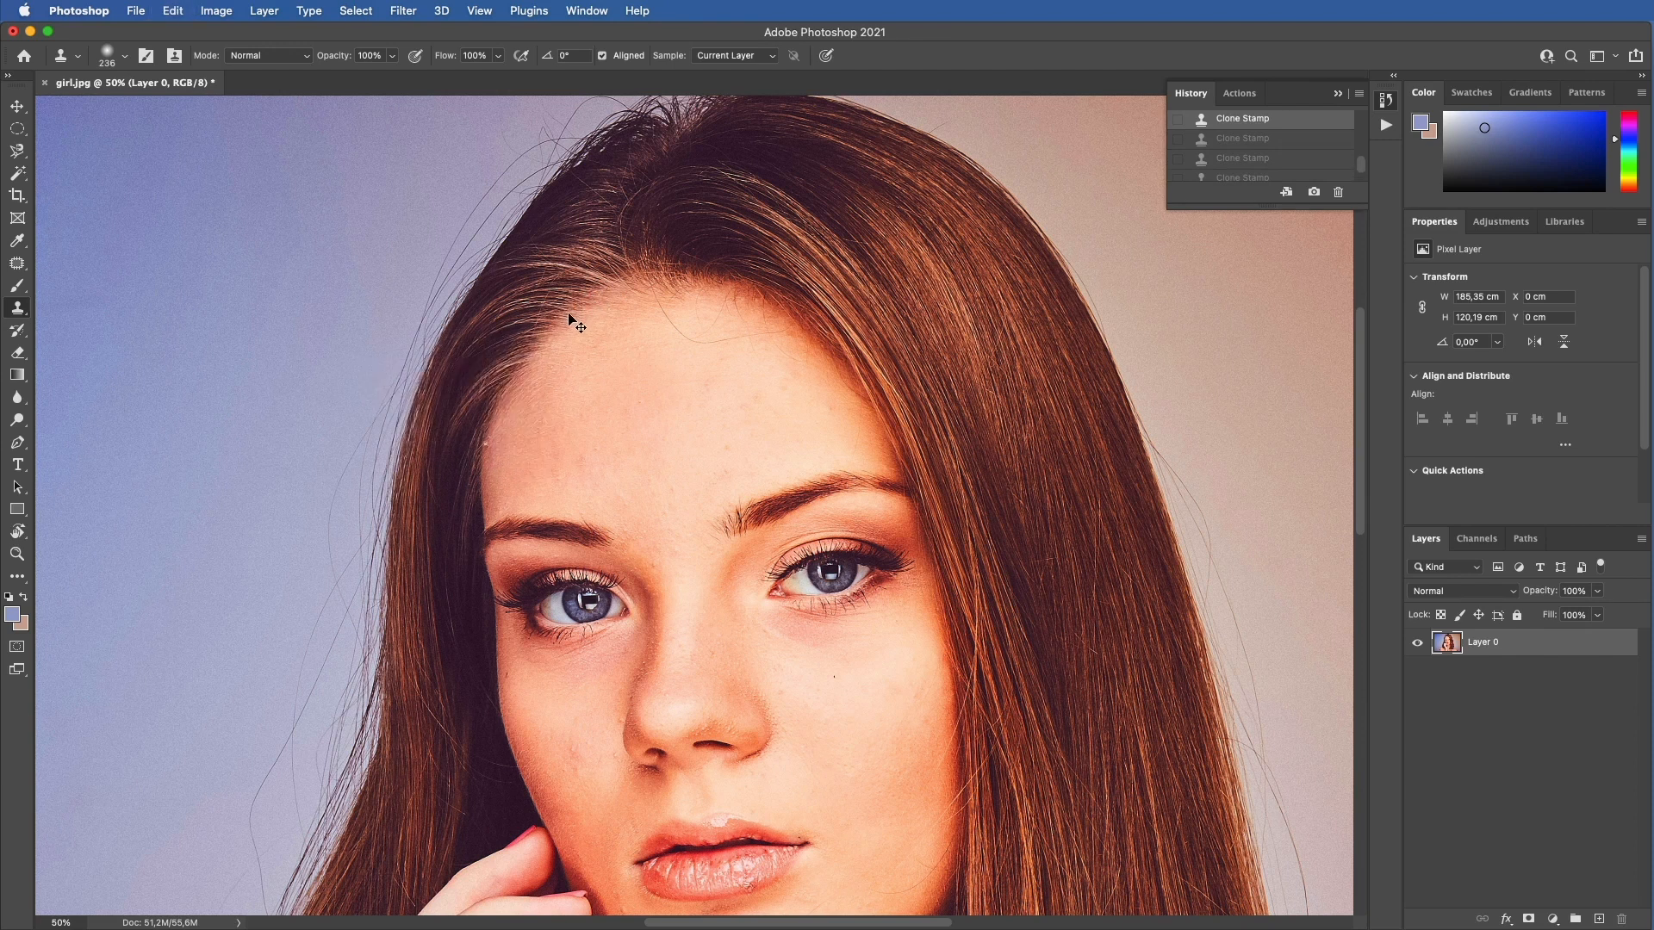
# Sample clean blue background with the Clone Stamp and clone it over the dark smudges in the backdrop beside the hair.
pyautogui.hscroll(-6, 571, 314)
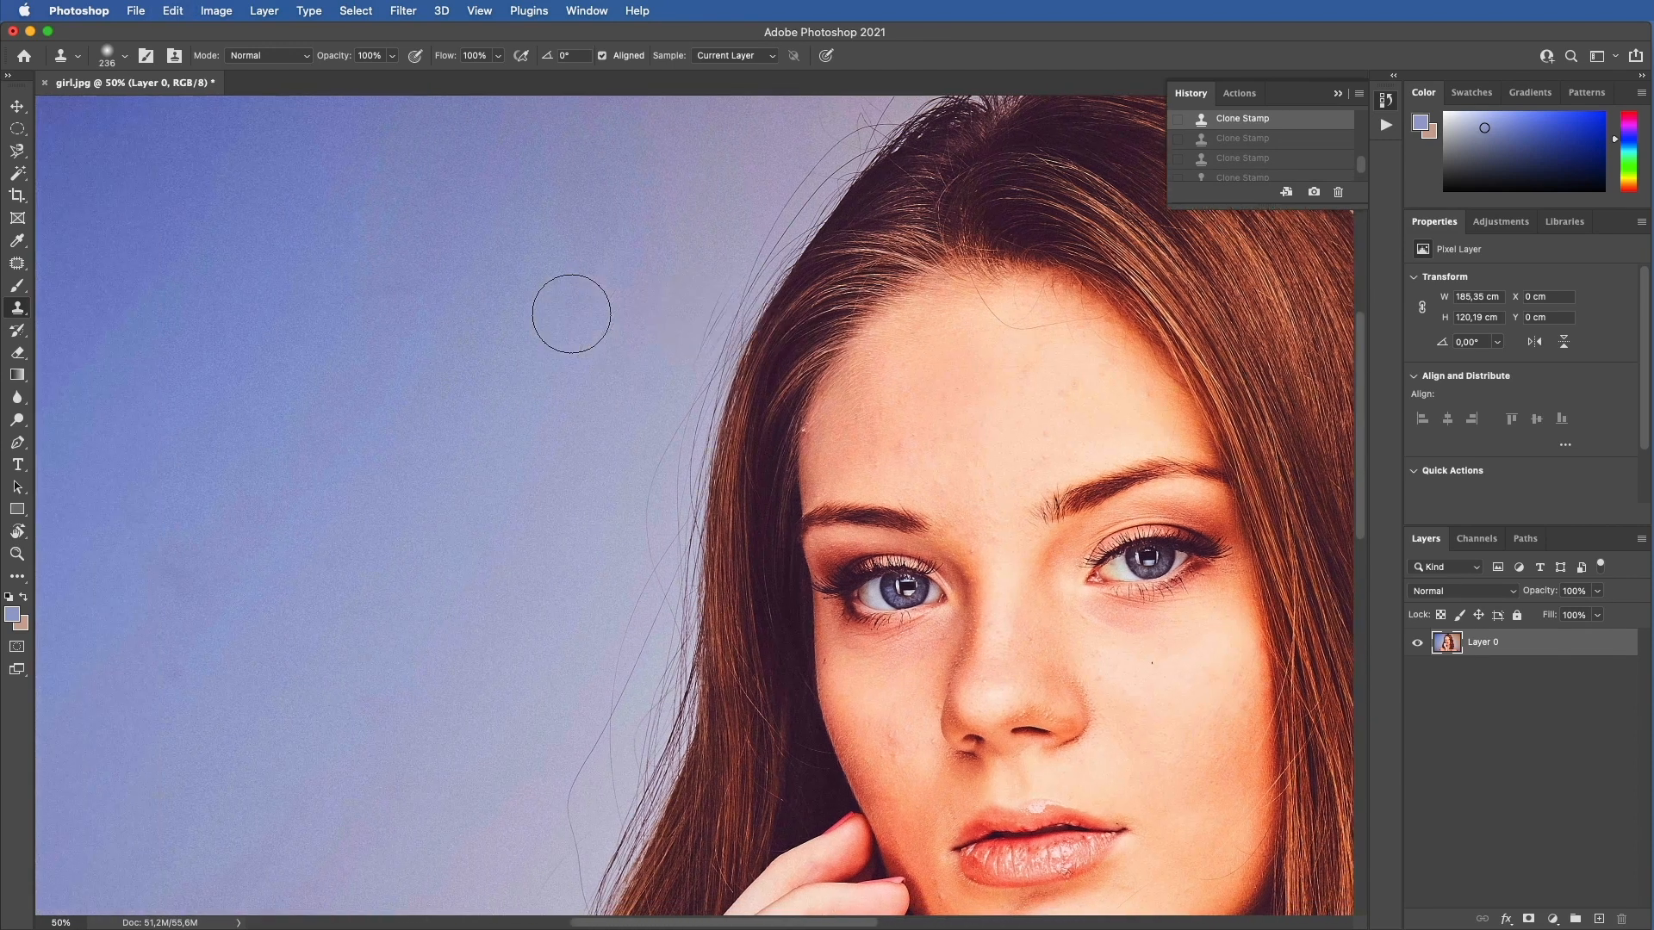
pyautogui.hscroll(-7, 571, 314)
pyautogui.press('v')
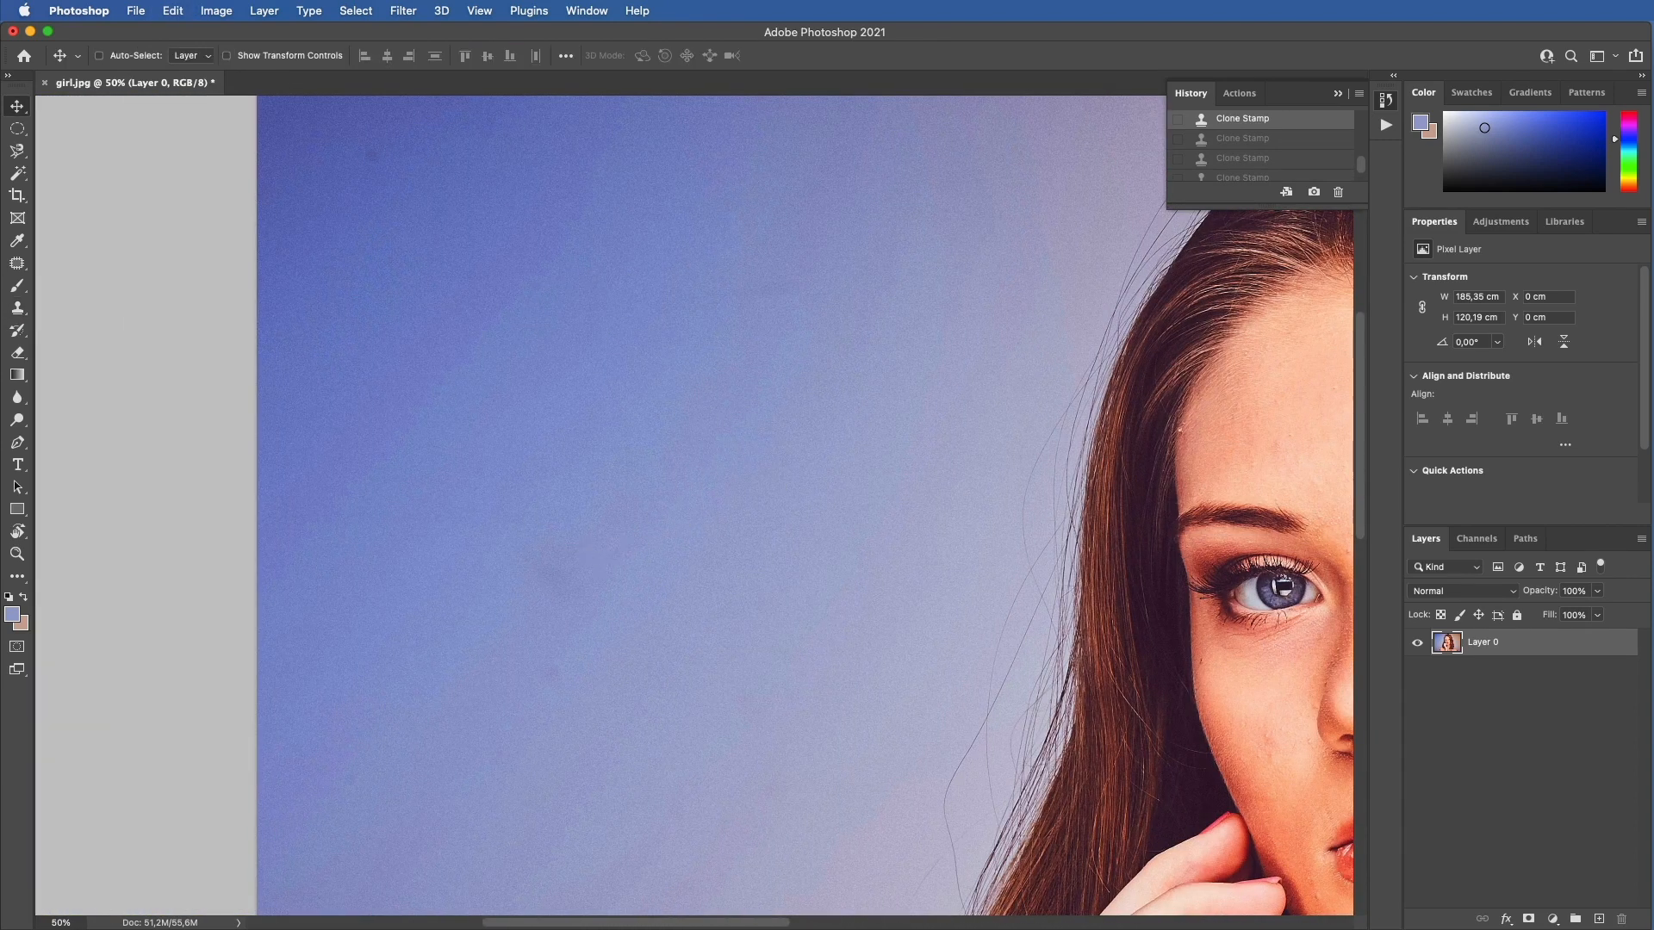
pyautogui.click(18, 308)
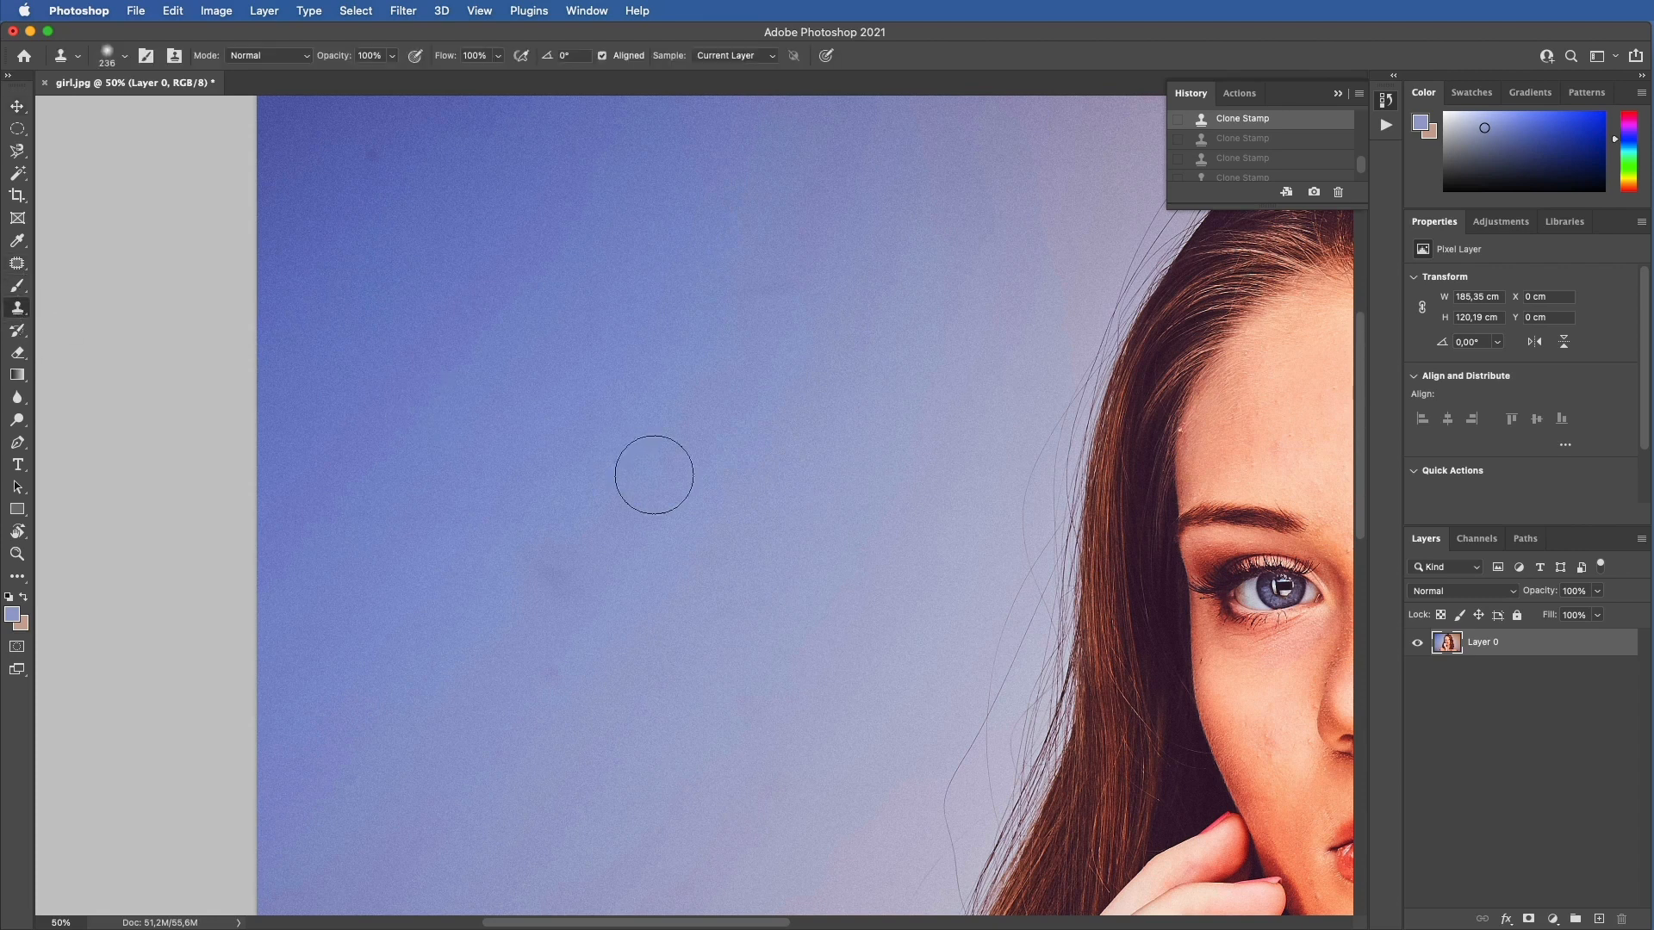
pyautogui.keyDown('alt'); pyautogui.click(601, 528); pyautogui.keyUp('alt')
pyautogui.click(563, 578)
pyautogui.click(543, 675)
pyautogui.click(752, 285)
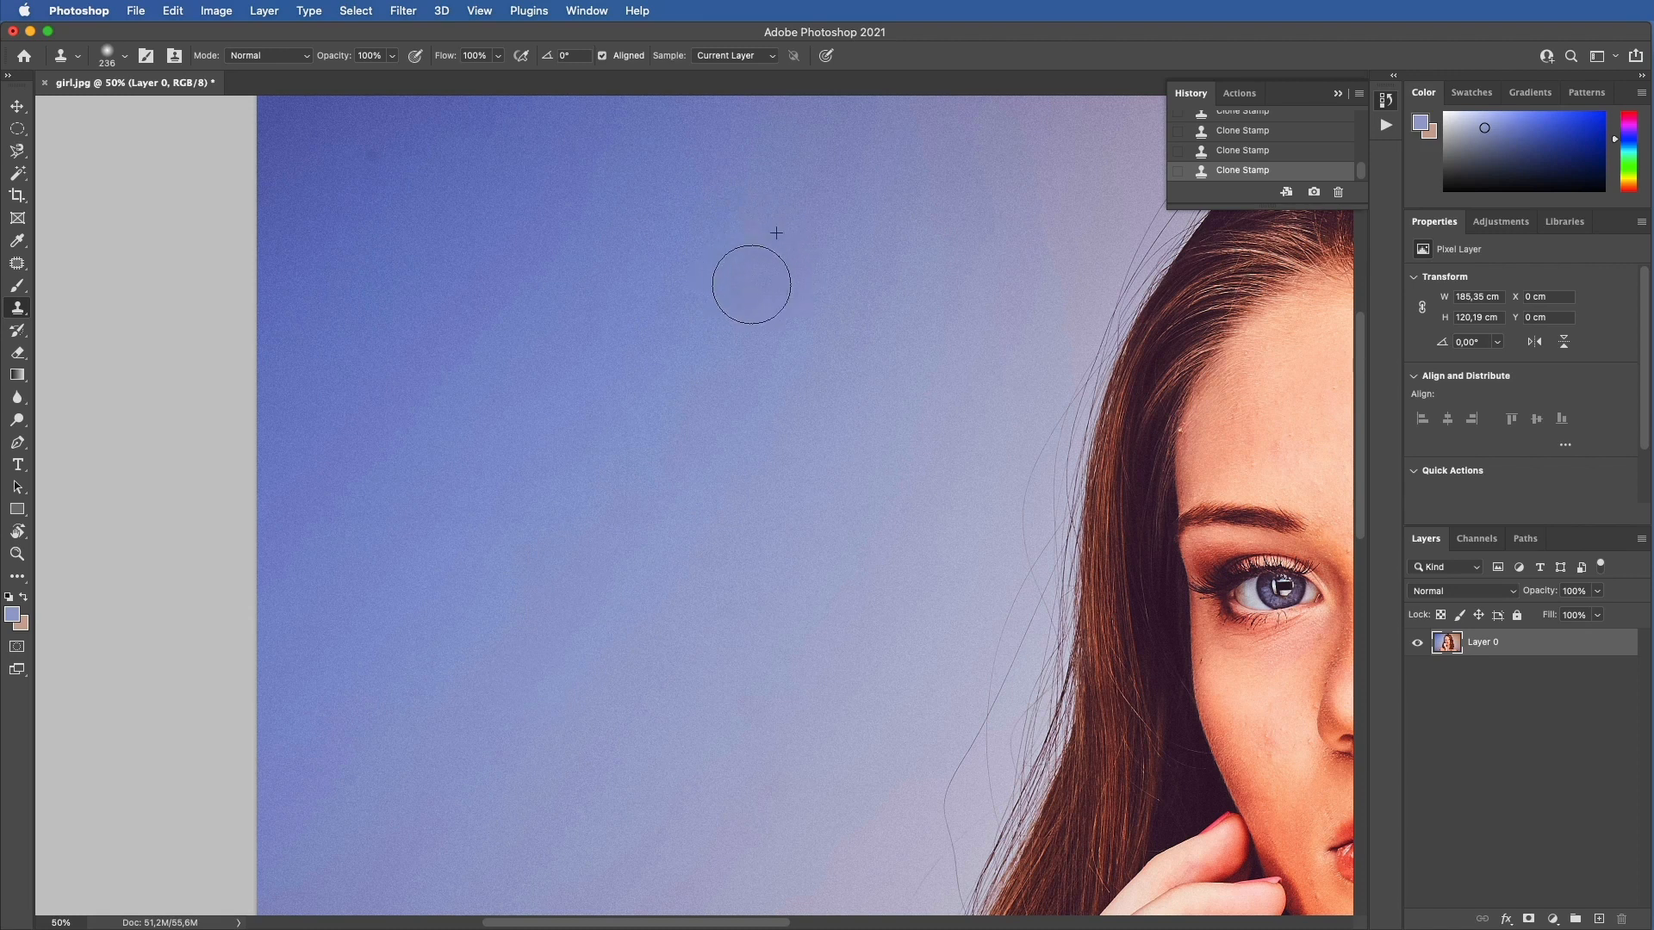
# Add the horizontal text "Type" on the blue background beside the head and set its size to 72 pt.
pyautogui.scroll(5, 945, 205)
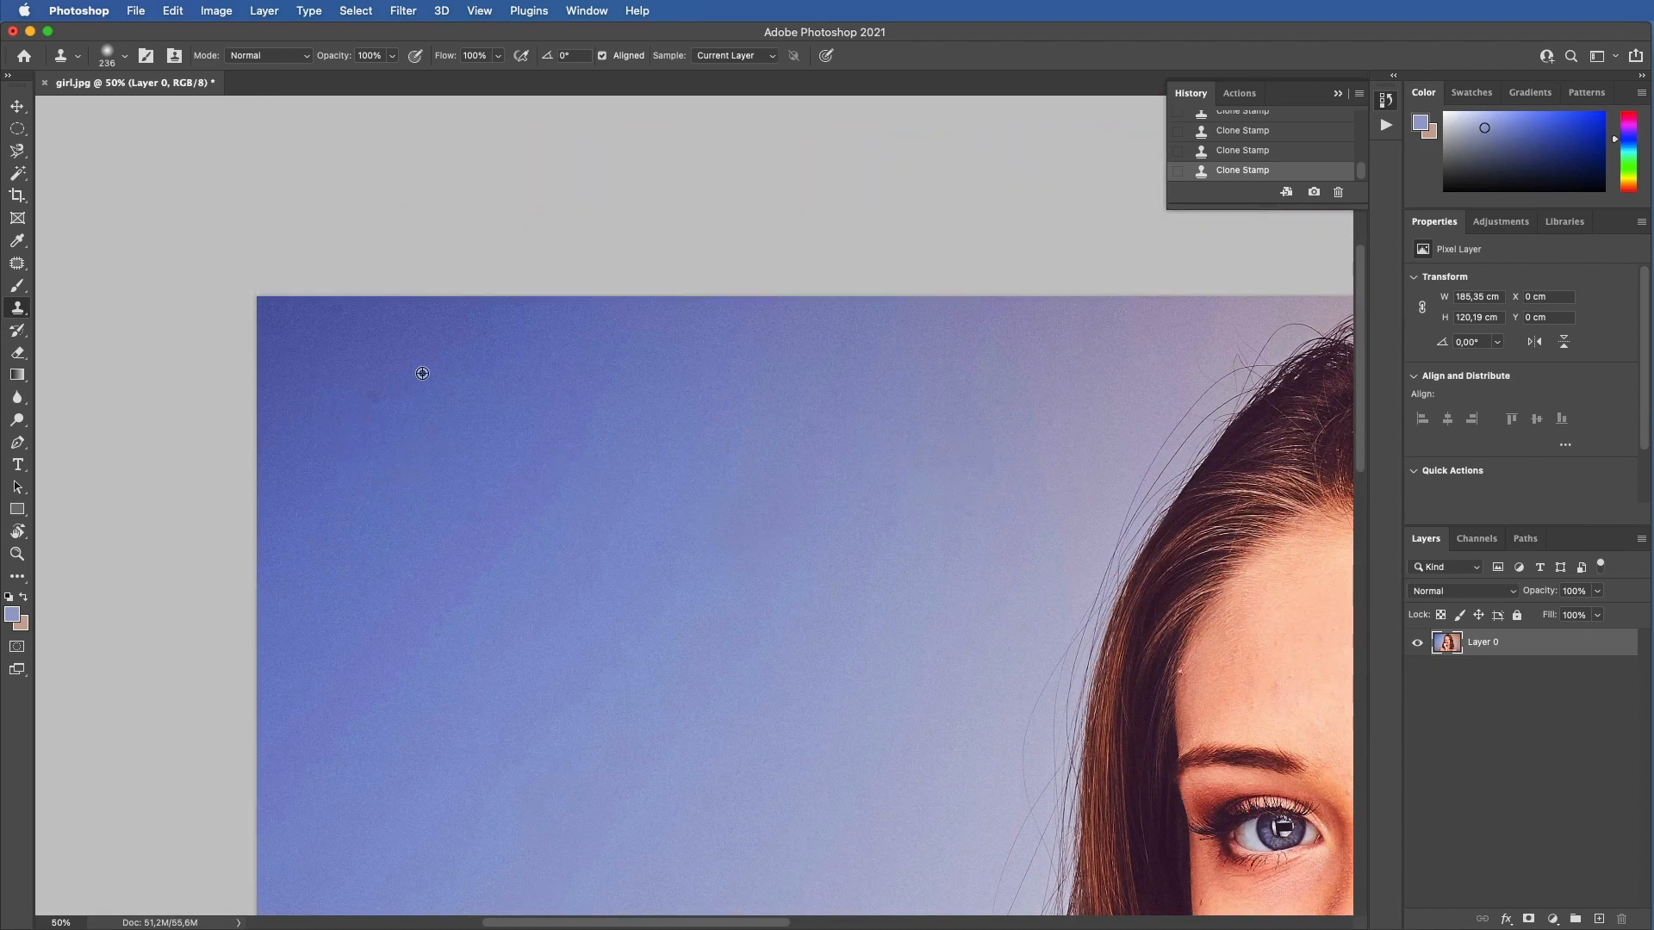
pyautogui.press('super+minus')
pyautogui.scroll(-5, 421, 383)
pyautogui.hscroll(3, 422, 384)
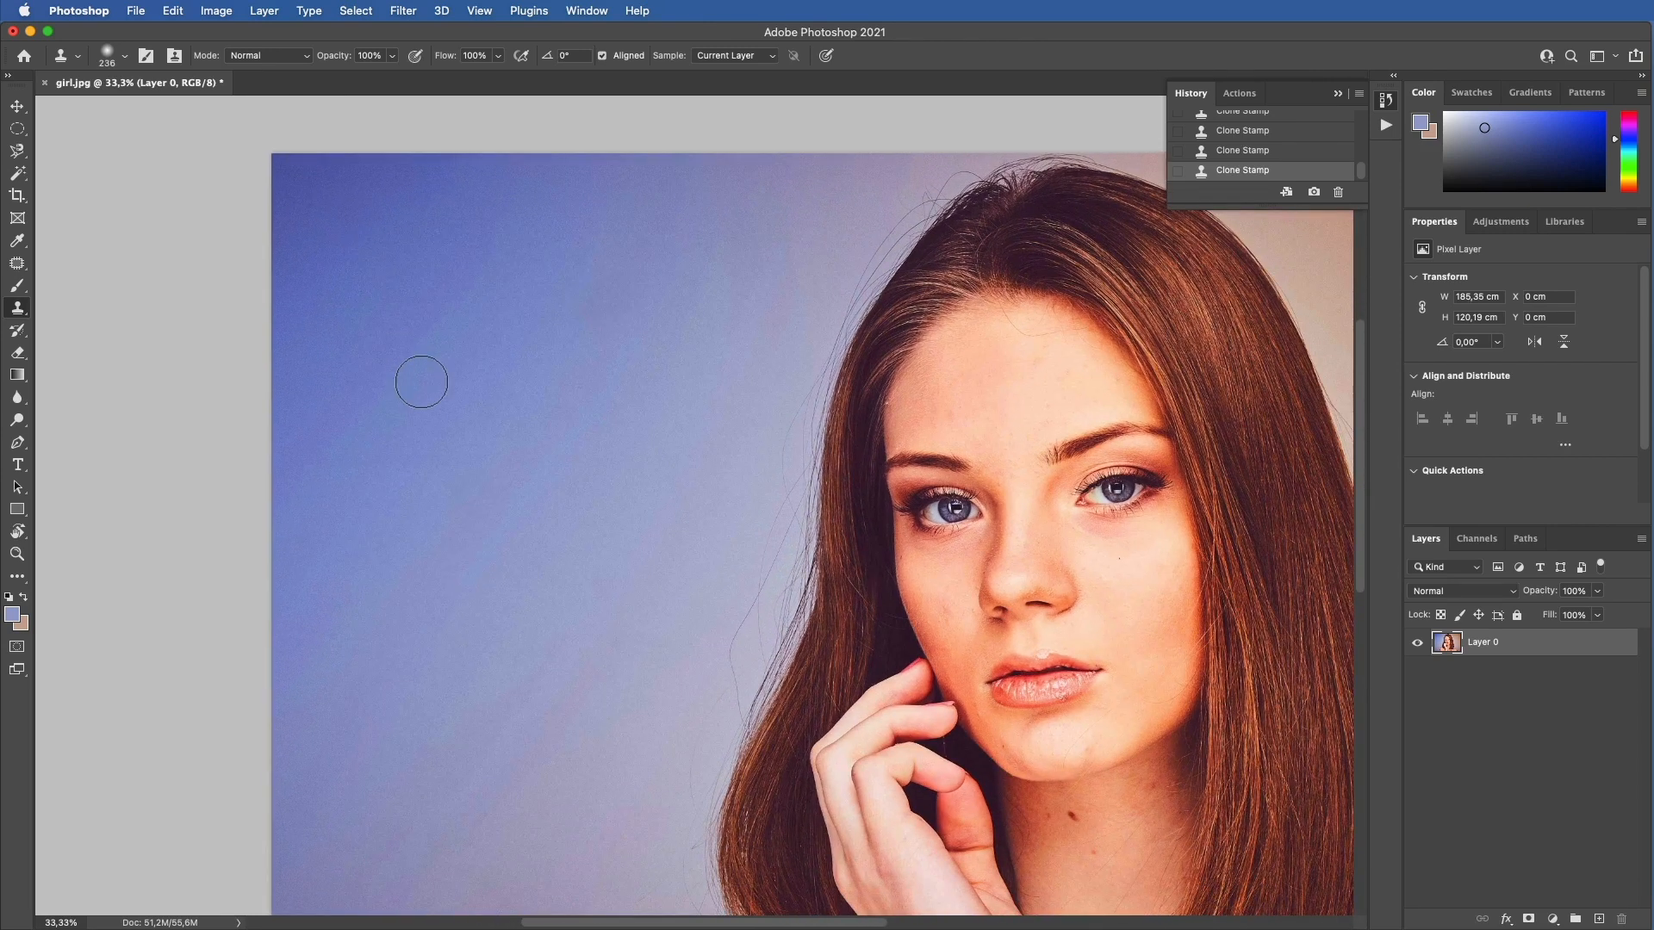
pyautogui.press('super+minus')
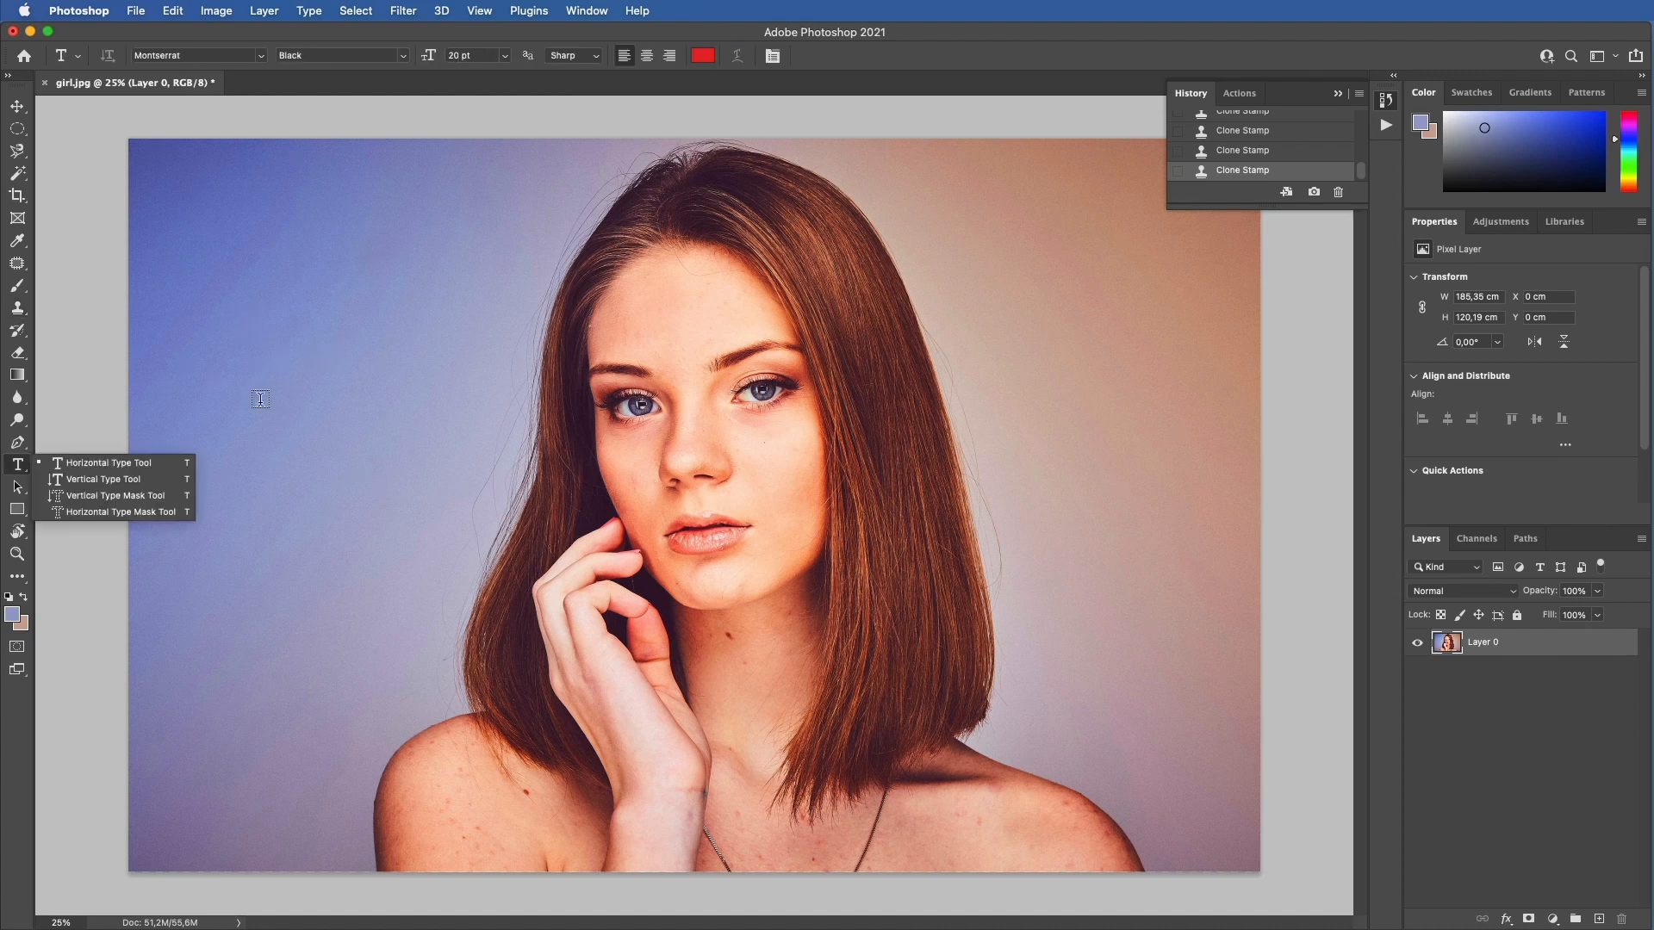
pyautogui.click(127, 465)
pyautogui.click(233, 282)
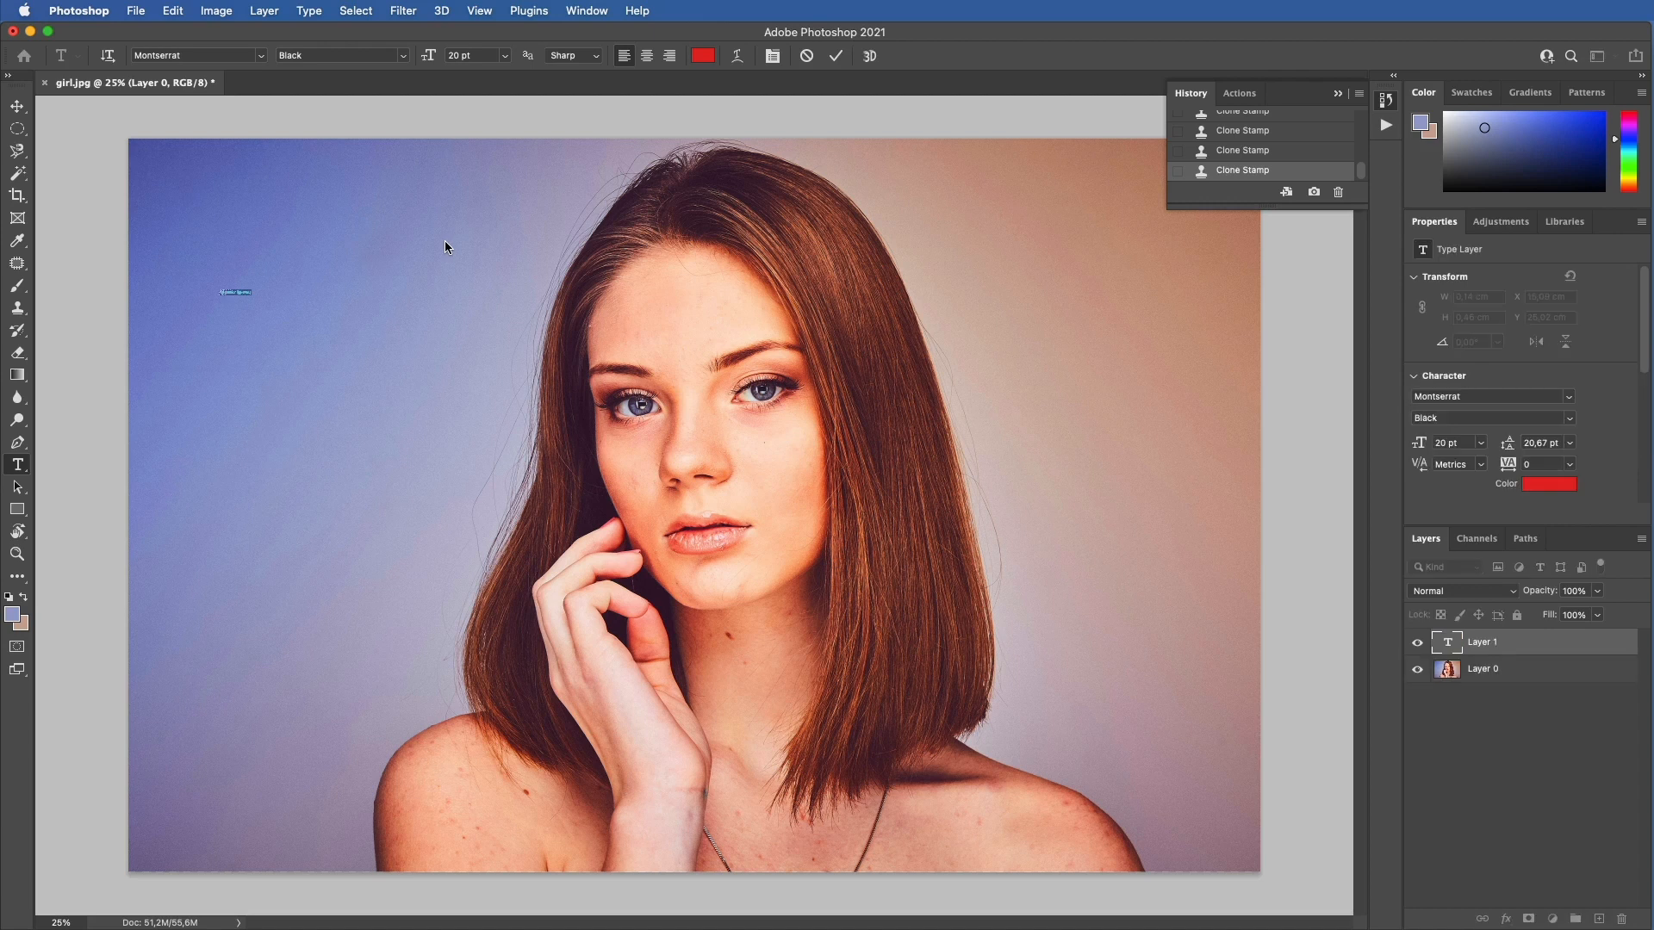
pyautogui.press('BackSpace')
pyautogui.click(505, 55)
pyautogui.click(484, 327)
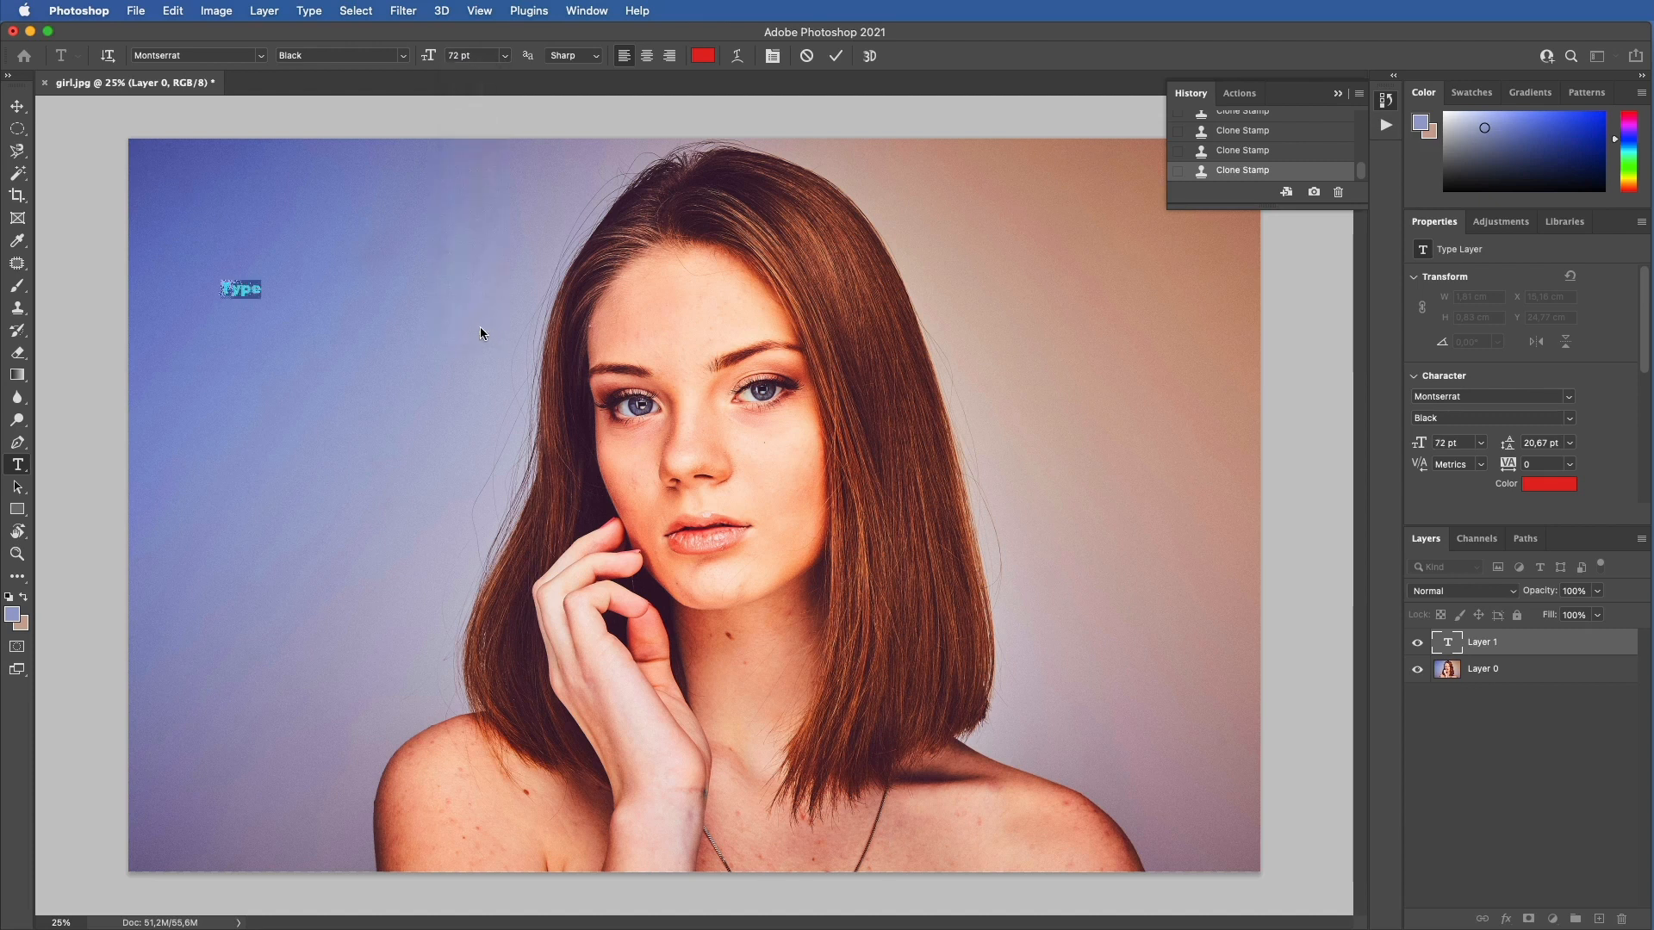
# Enlarge the "Type" text with Free Transform to about 48 cm wide and position it on the blue background beside the hair.
pyautogui.click(17, 107)
pyautogui.press('super+t')
pyautogui.moveTo(329, 246); pyautogui.dragTo(510, 156)
pyautogui.moveTo(462, 223); pyautogui.dragTo(431, 331)
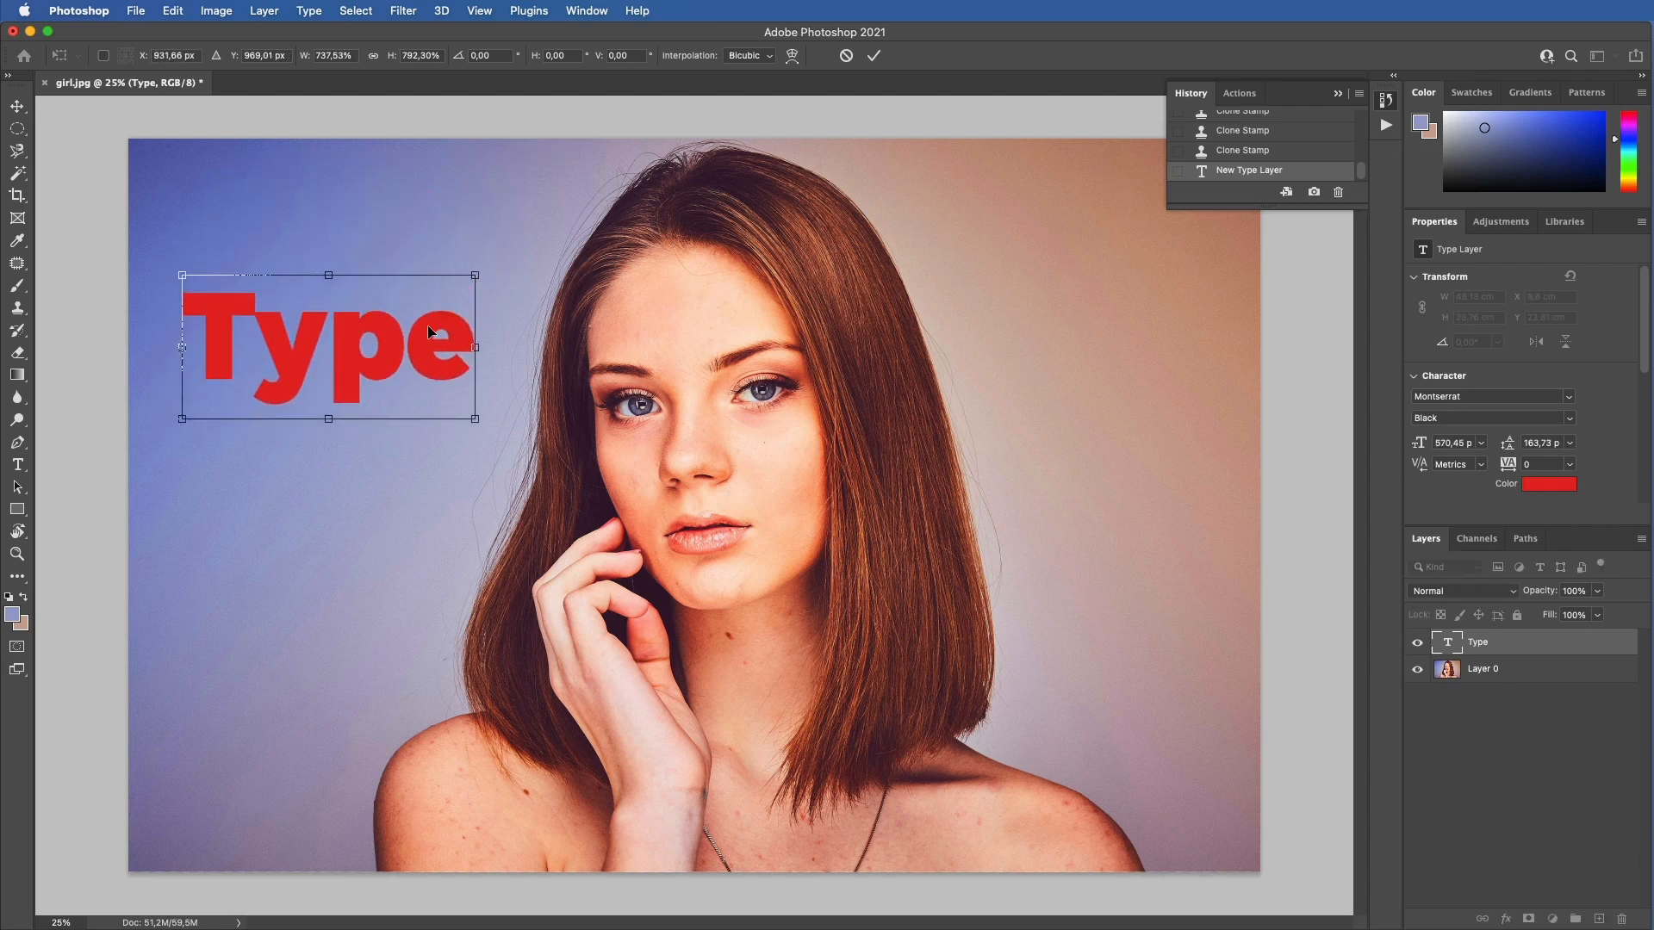
pyautogui.press('Return')
pyautogui.moveTo(351, 337); pyautogui.dragTo(365, 326)
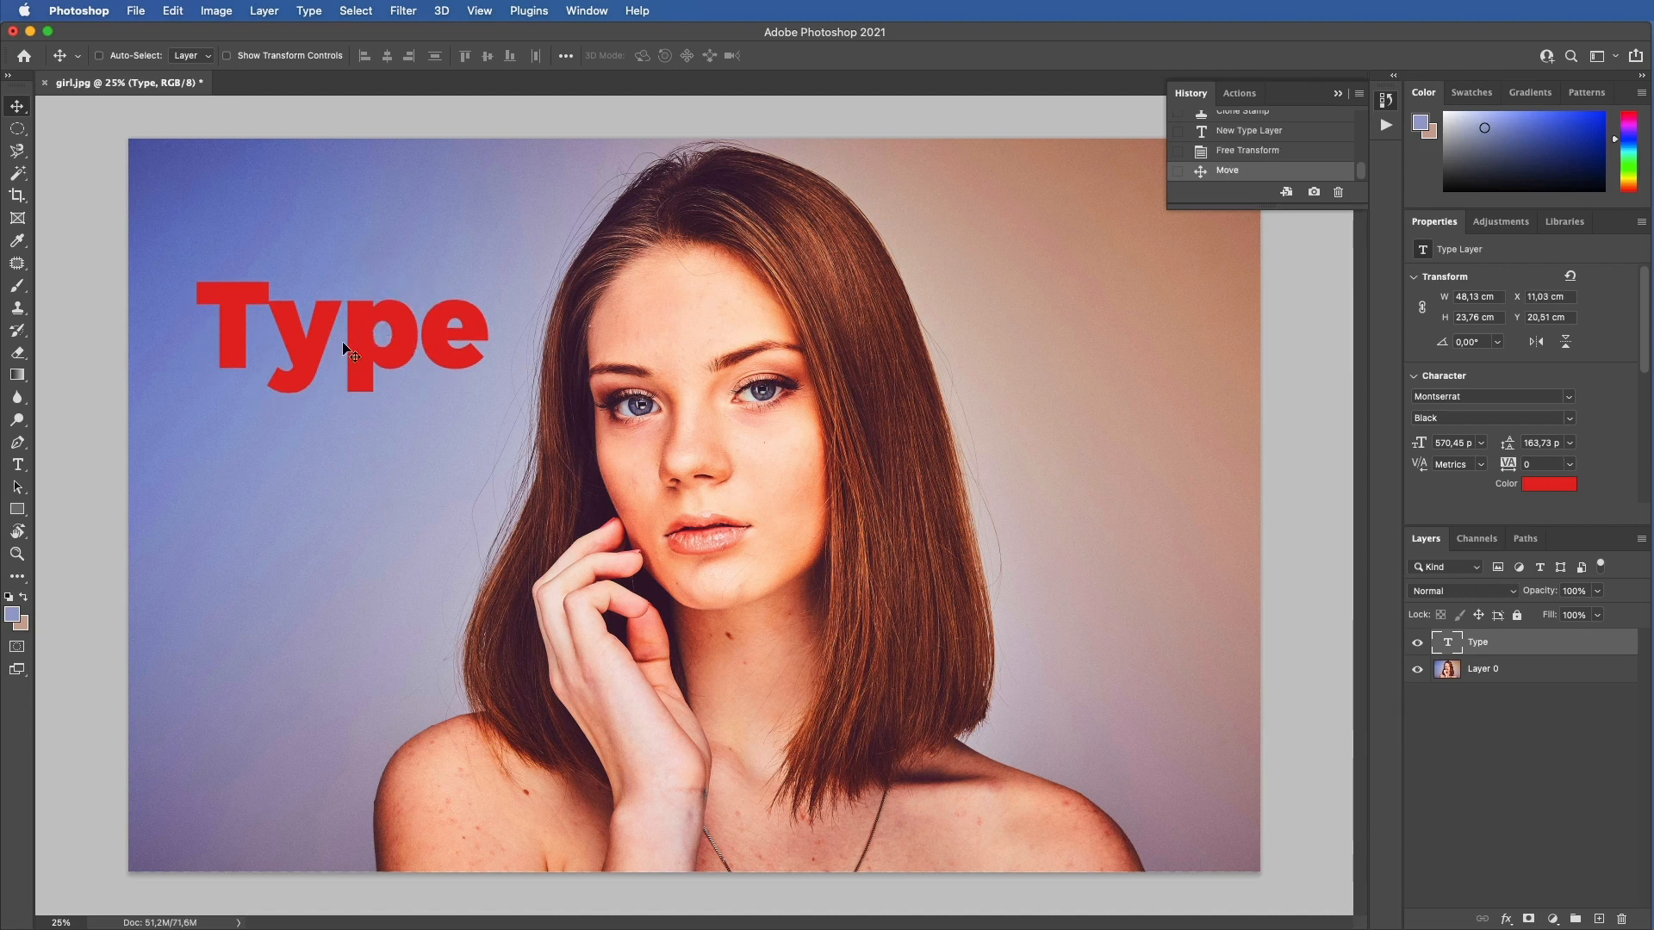
# Change the colour of the "Type" text to white (ffffff).
pyautogui.click(1548, 484)
pyautogui.moveTo(1219, 560); pyautogui.dragTo(1081, 472)
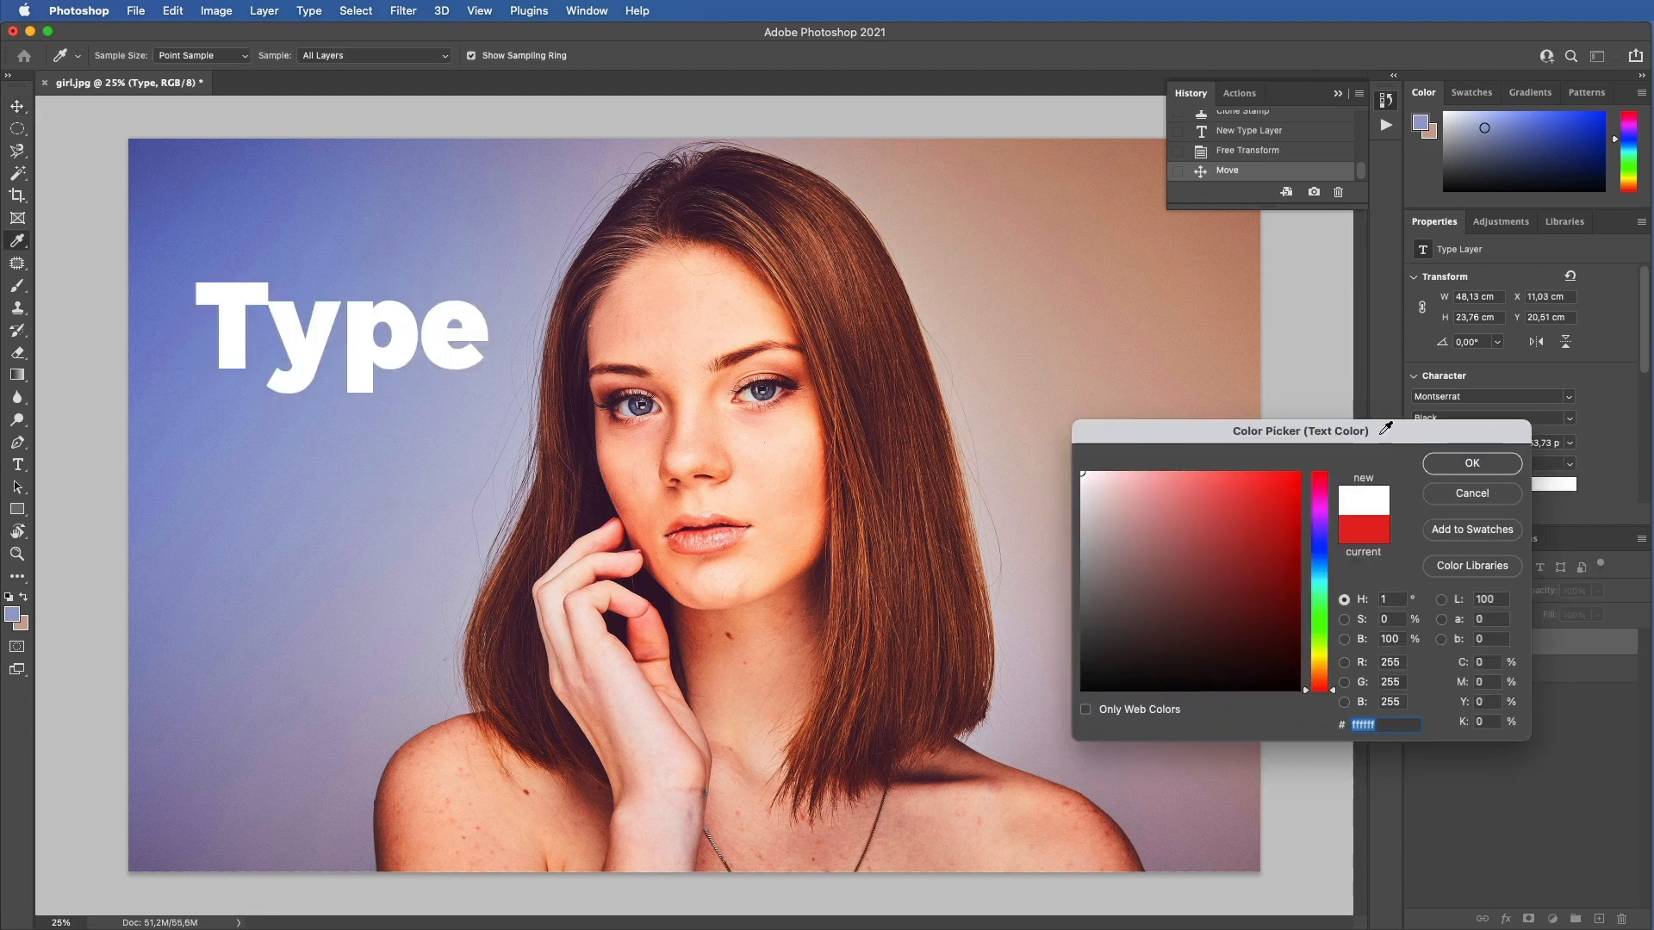
pyautogui.click(1451, 466)
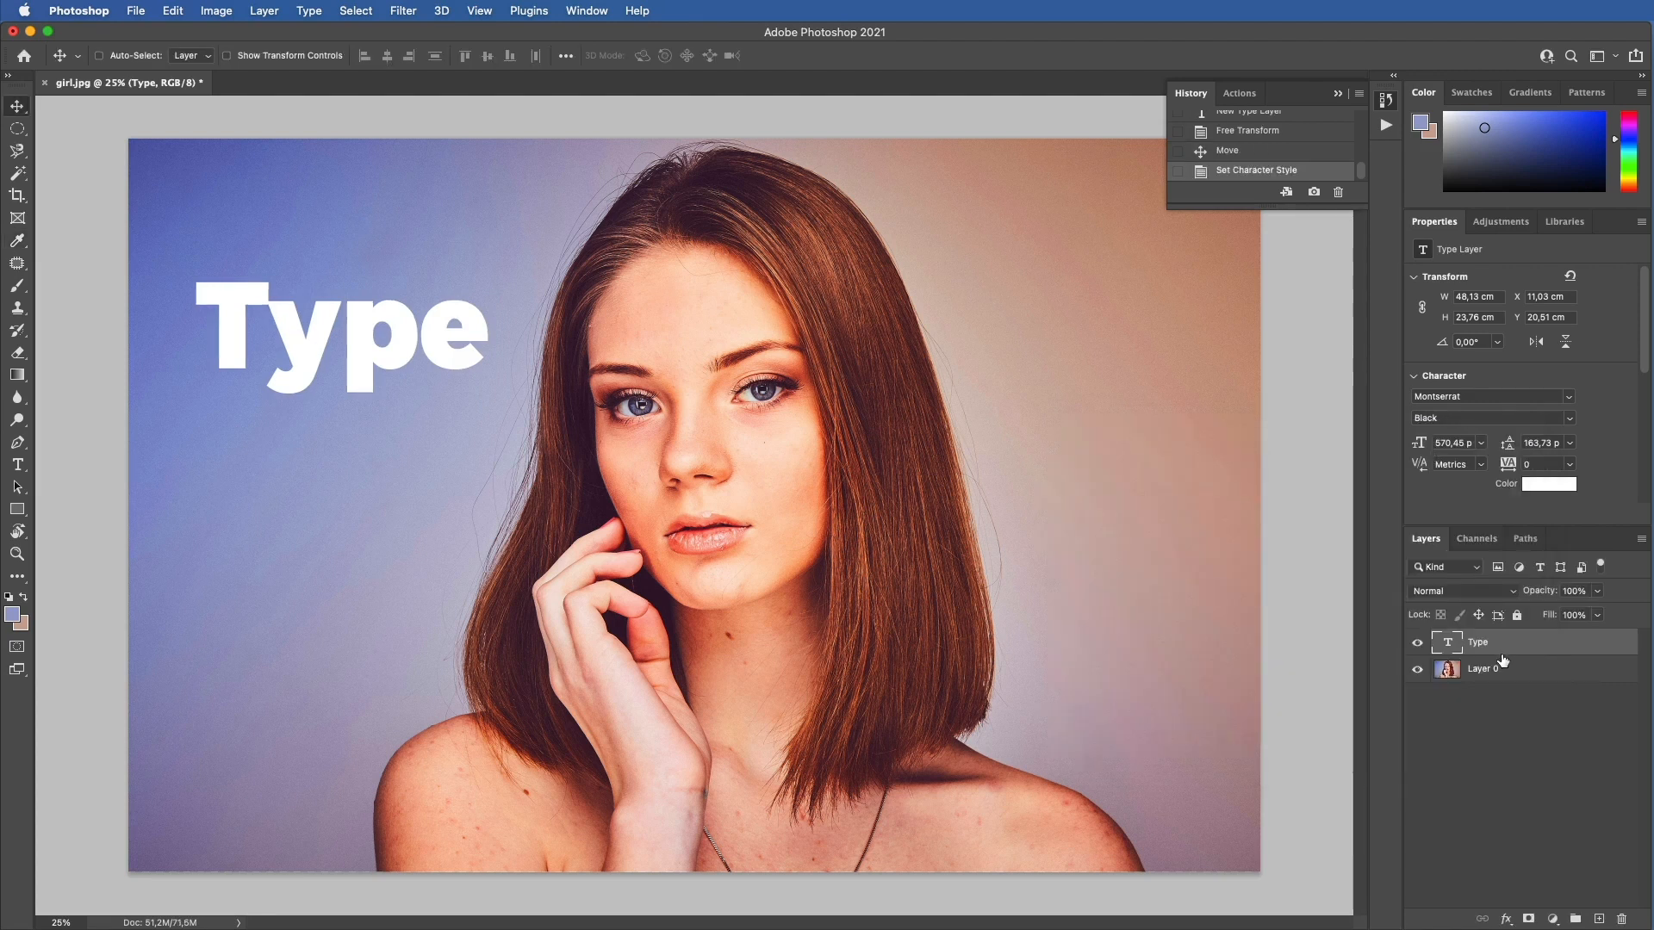